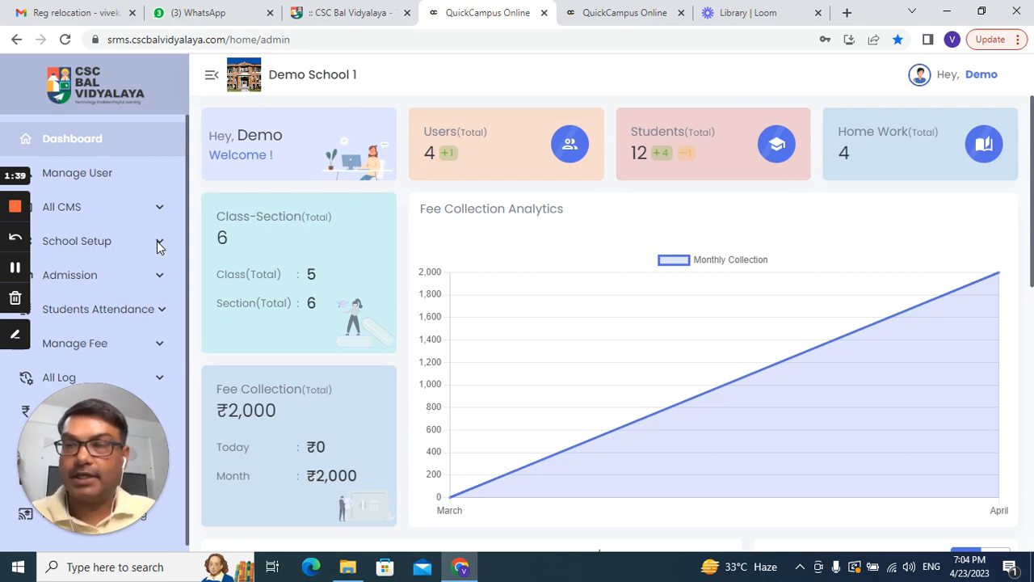
Step: Expand School Setup in the sidebar and open Academic Session, listing the active New Session
{"action": "left_click", "coordinate": [85, 242]}
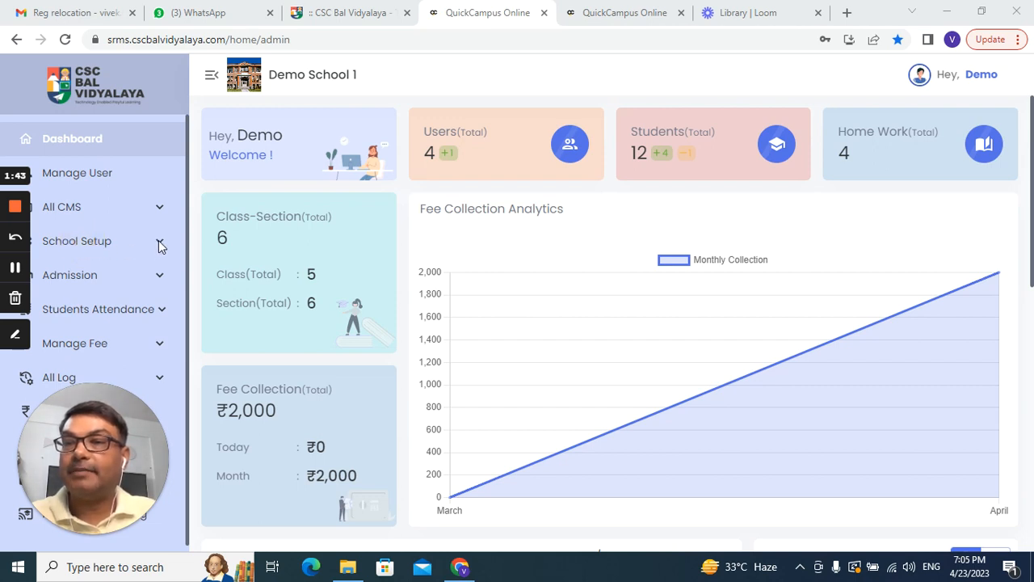
{"action": "left_click", "coordinate": [97, 242]}
{"action": "left_click", "coordinate": [160, 243]}
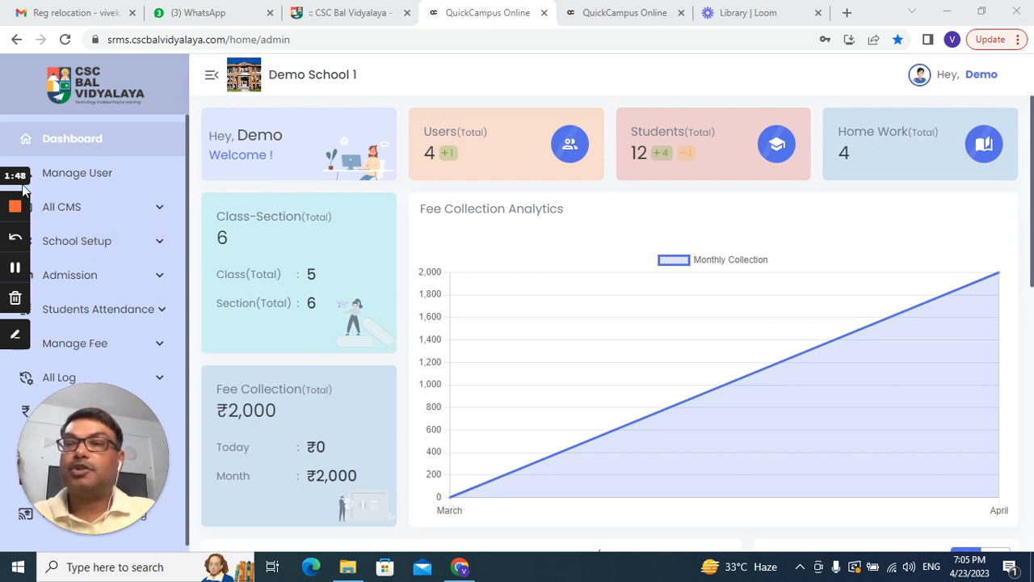
{"action": "left_click", "coordinate": [473, 243]}
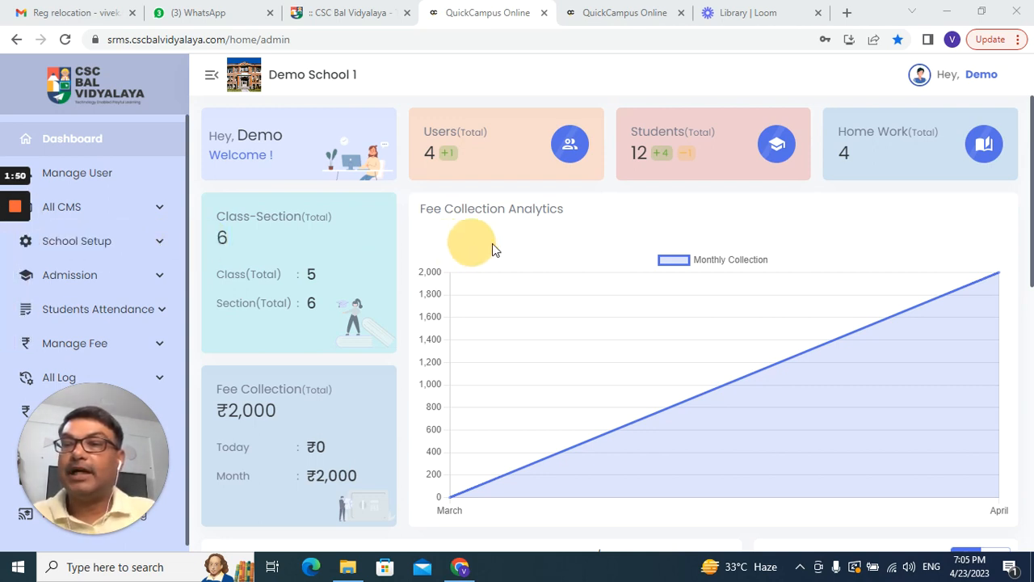
{"action": "left_click", "coordinate": [156, 243]}
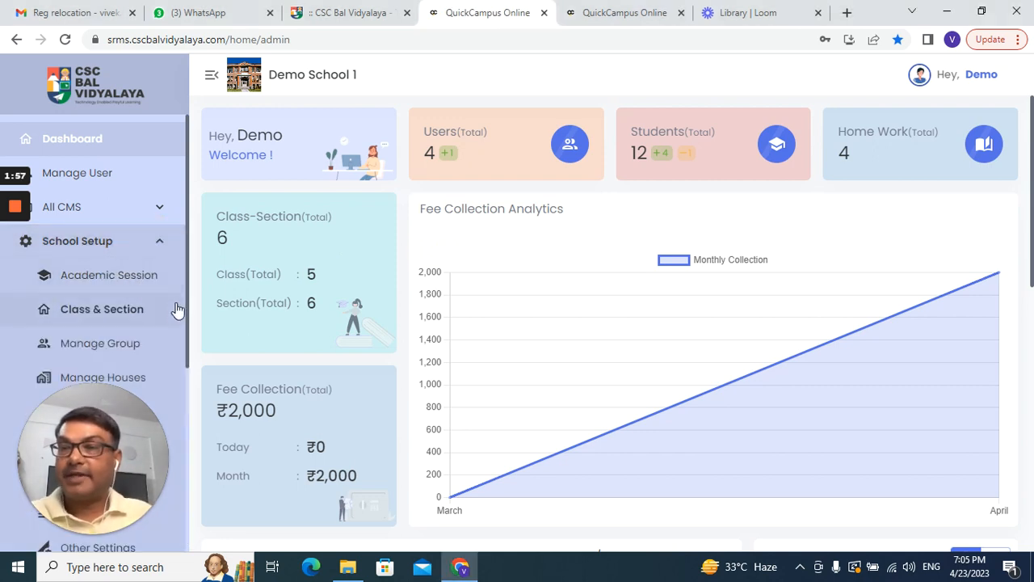
{"action": "scroll", "coordinate": [177, 314], "scroll_direction": "down", "scroll_amount": 2}
{"action": "left_click_drag", "start_coordinate": [132, 407], "coordinate": [925, 404]}
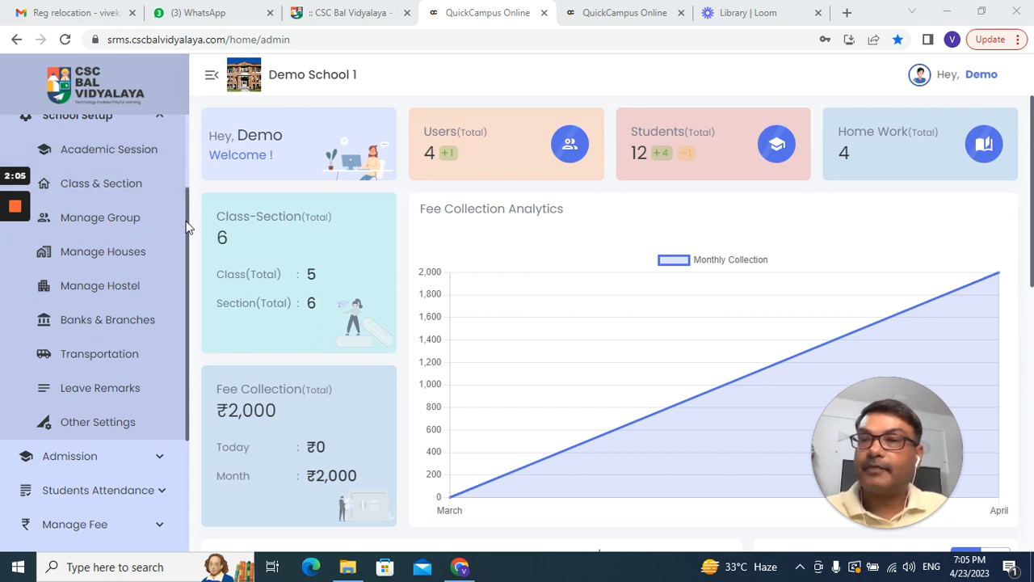
{"action": "left_click_drag", "start_coordinate": [194, 223], "coordinate": [192, 191]}
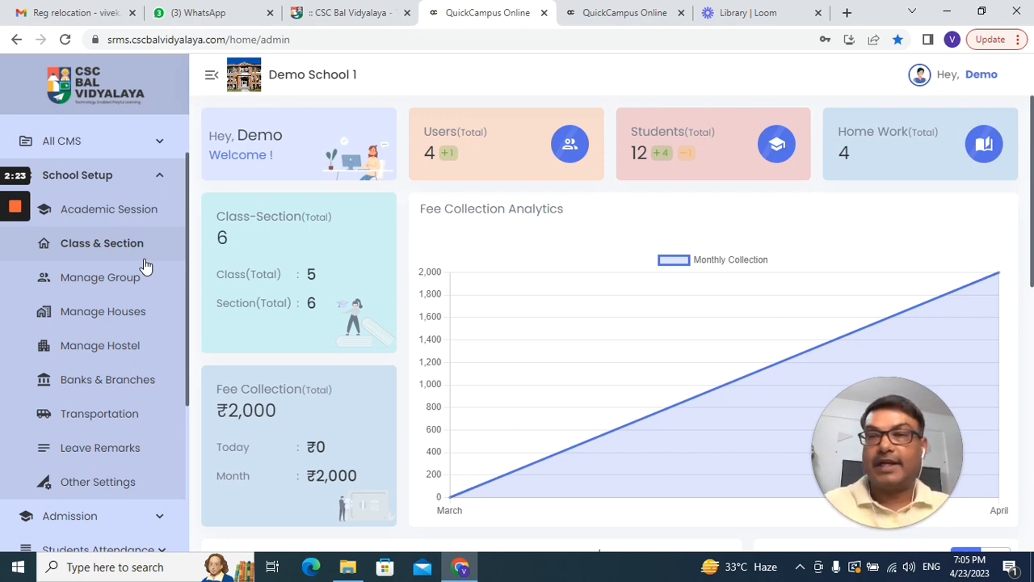
{"action": "left_click", "coordinate": [129, 211]}
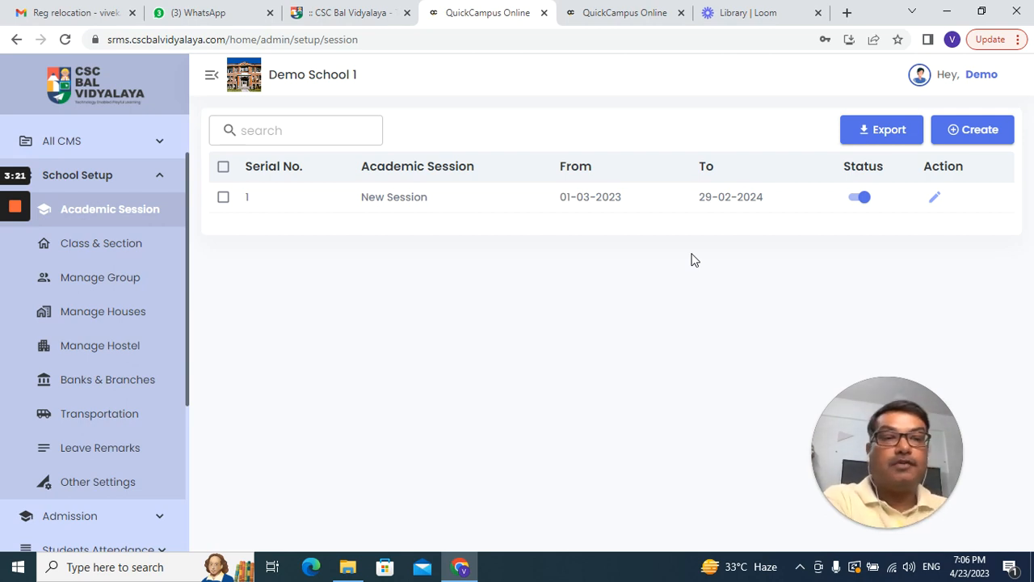
Step: Edit New Session and set its starting date to 01-04-2023
{"action": "left_click", "coordinate": [934, 199]}
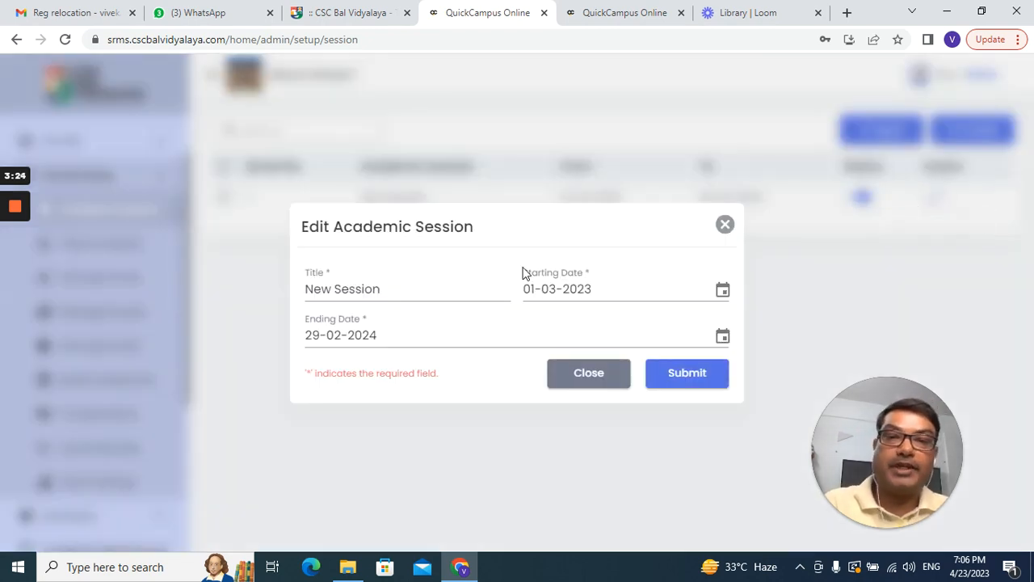
{"action": "left_click", "coordinate": [536, 288]}
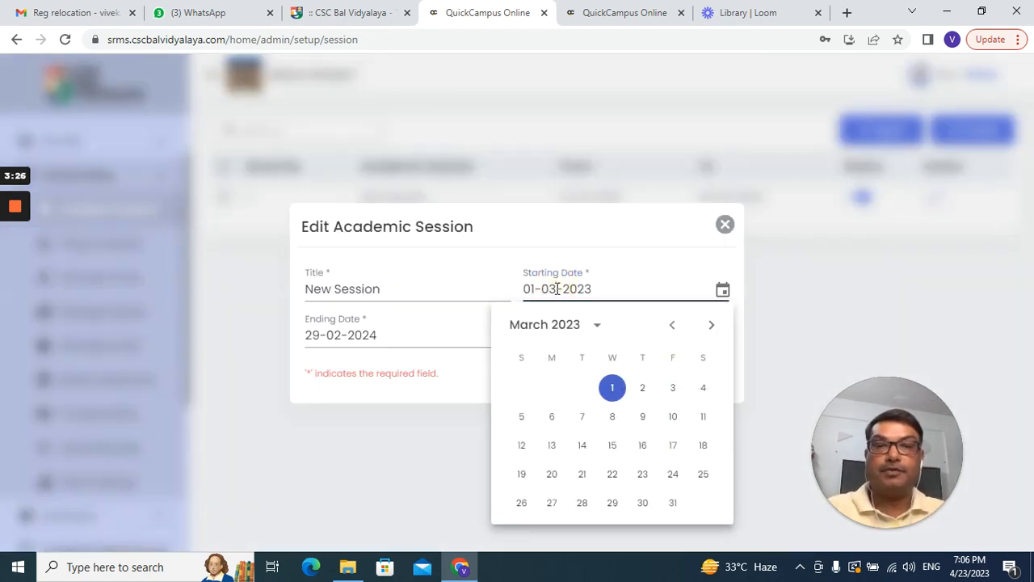
{"action": "left_click", "coordinate": [599, 328]}
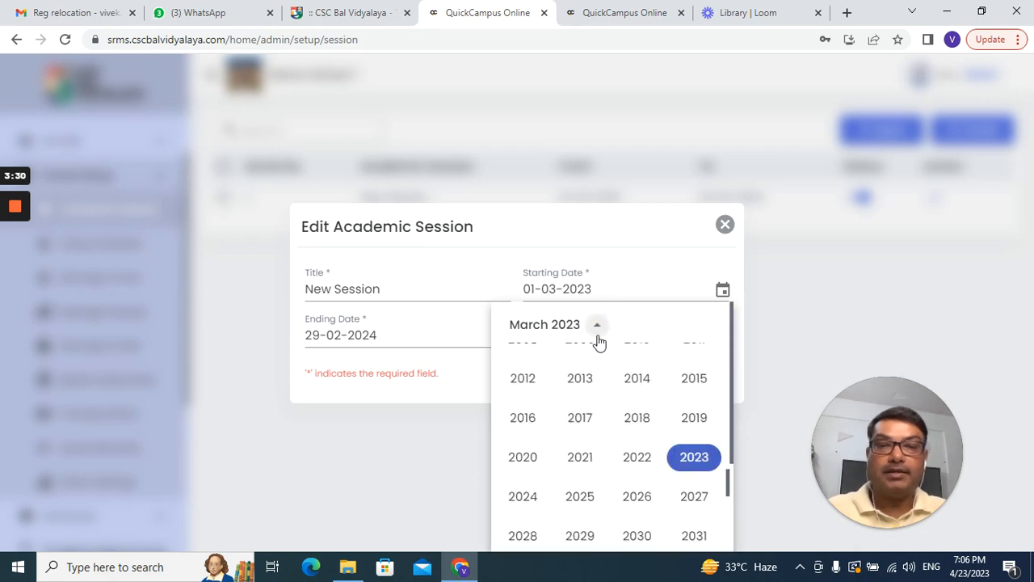
{"action": "left_click", "coordinate": [691, 455]}
{"action": "left_click", "coordinate": [537, 406]}
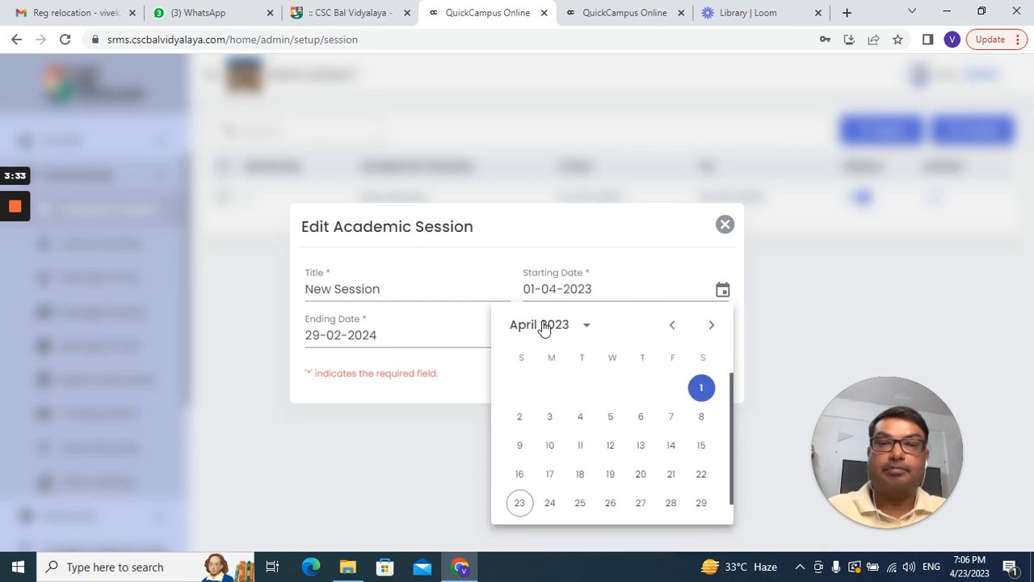
{"action": "left_click", "coordinate": [700, 387]}
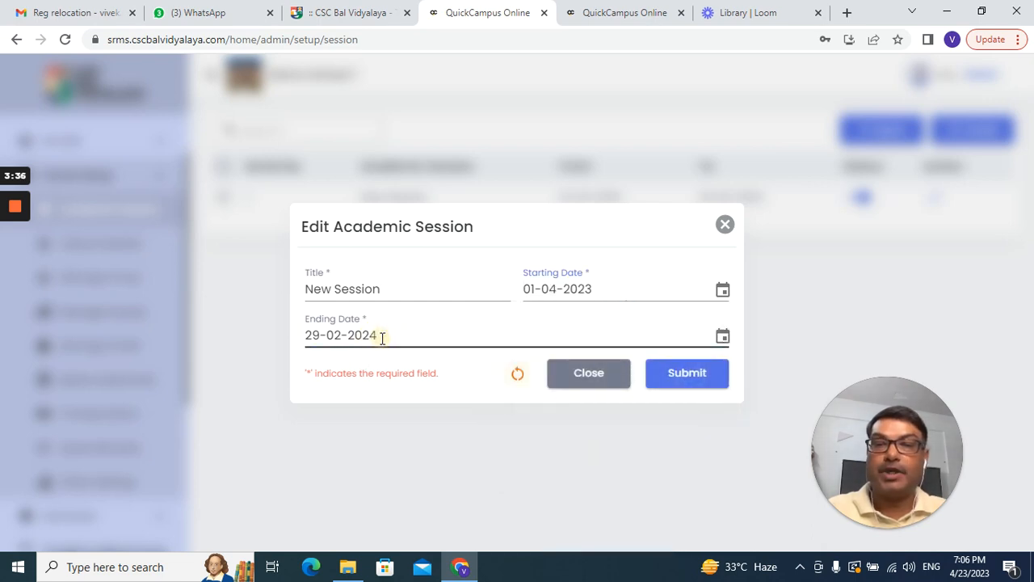
Step: Set the ending date to 31-03-2024, submit the change, and close the form
{"action": "left_click", "coordinate": [381, 340]}
{"action": "left_click", "coordinate": [504, 127]}
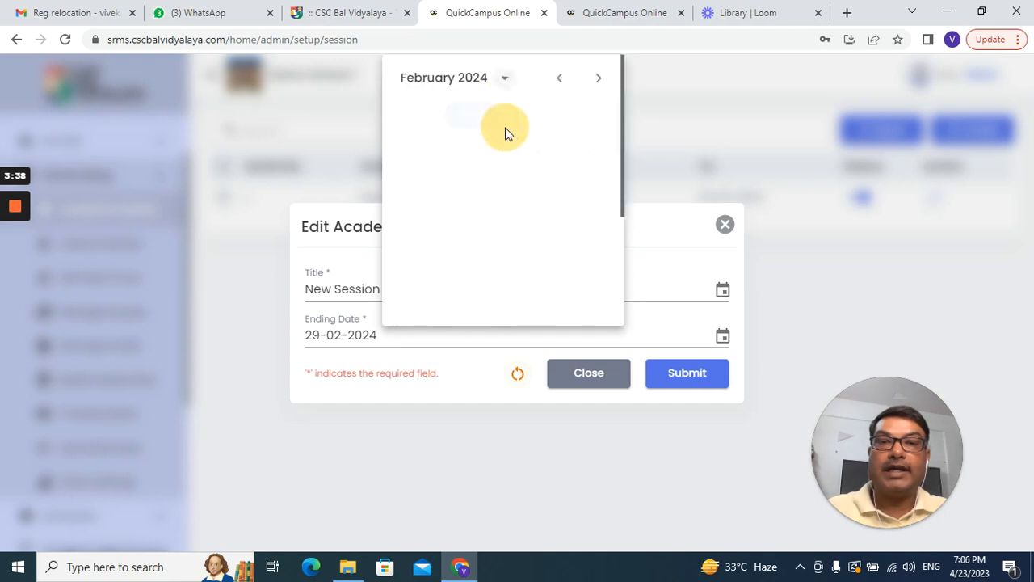
{"action": "left_click", "coordinate": [477, 116]}
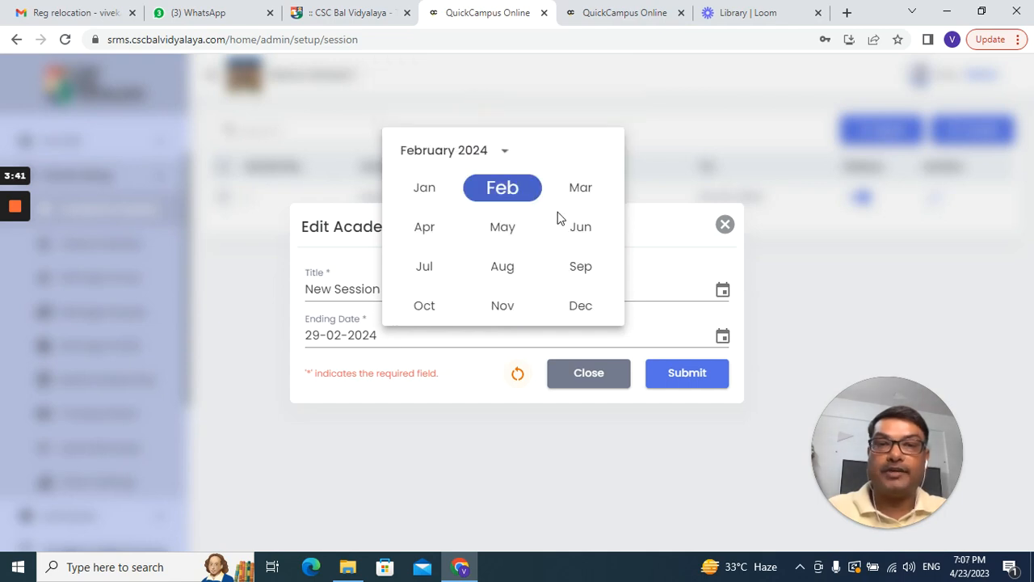
{"action": "left_click", "coordinate": [577, 192]}
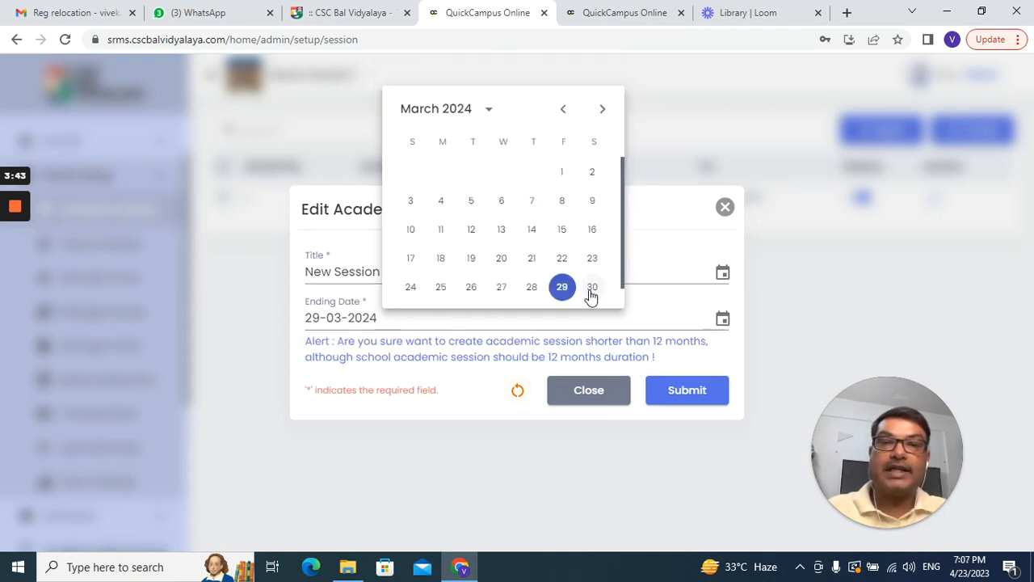
{"action": "left_click_drag", "start_coordinate": [618, 273], "coordinate": [619, 293]}
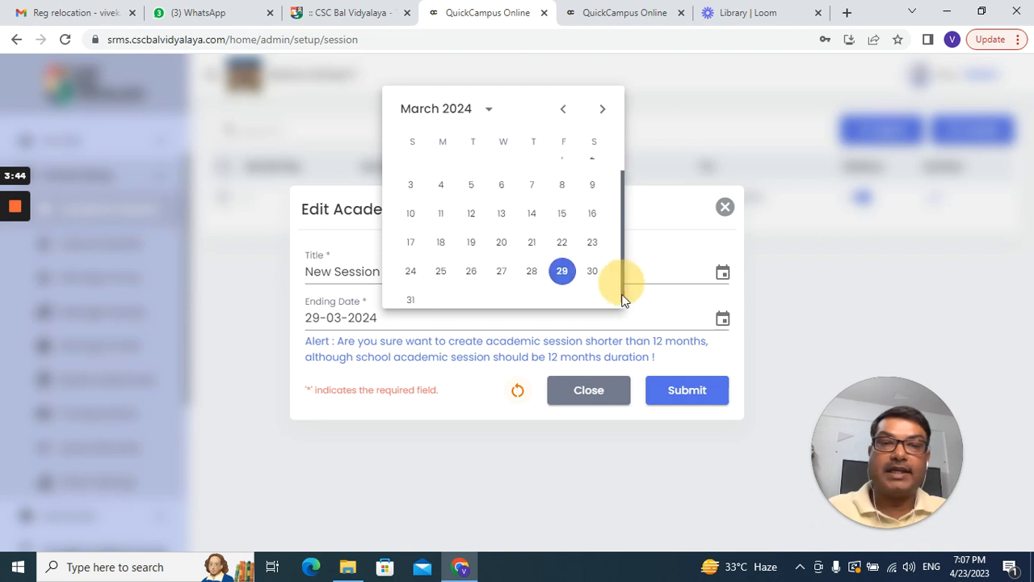
{"action": "left_click", "coordinate": [408, 294]}
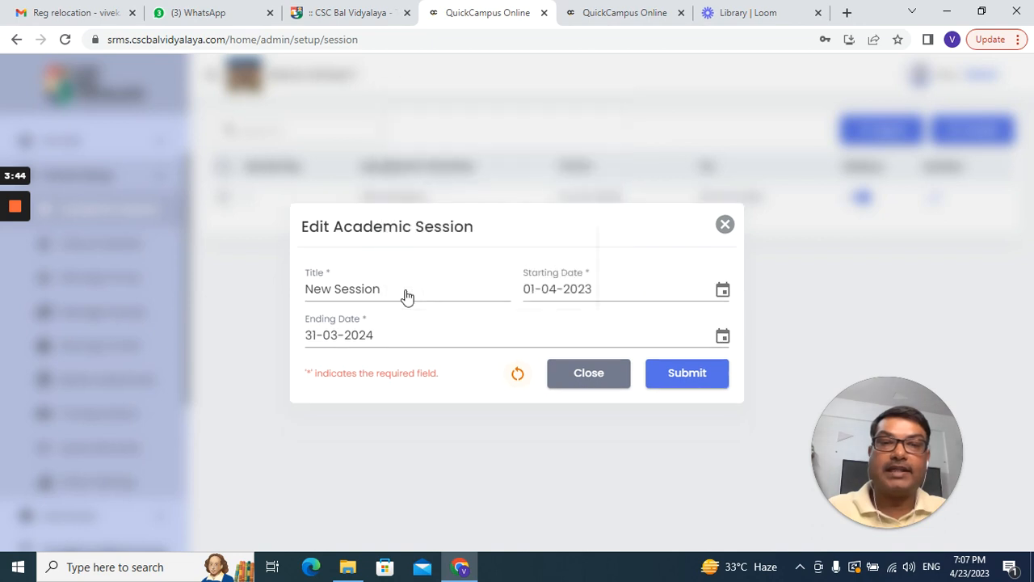
{"action": "left_click", "coordinate": [698, 386]}
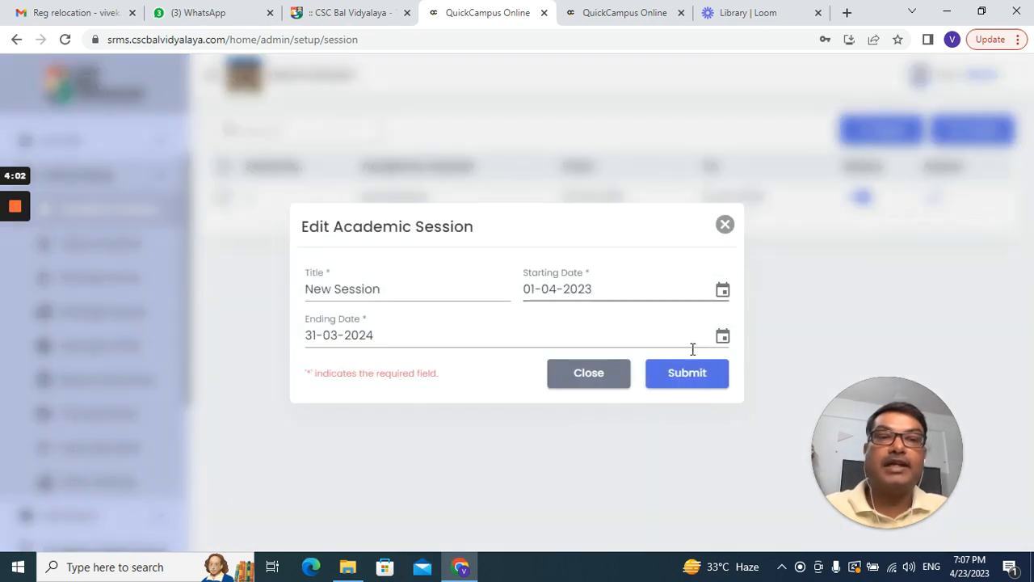
{"action": "left_click", "coordinate": [725, 226]}
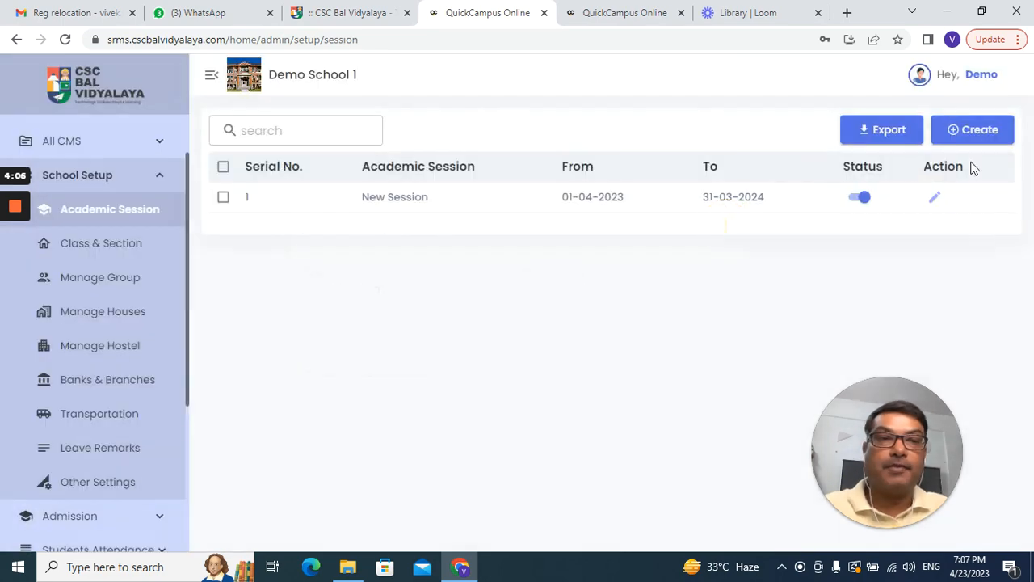
{"action": "left_click", "coordinate": [972, 130]}
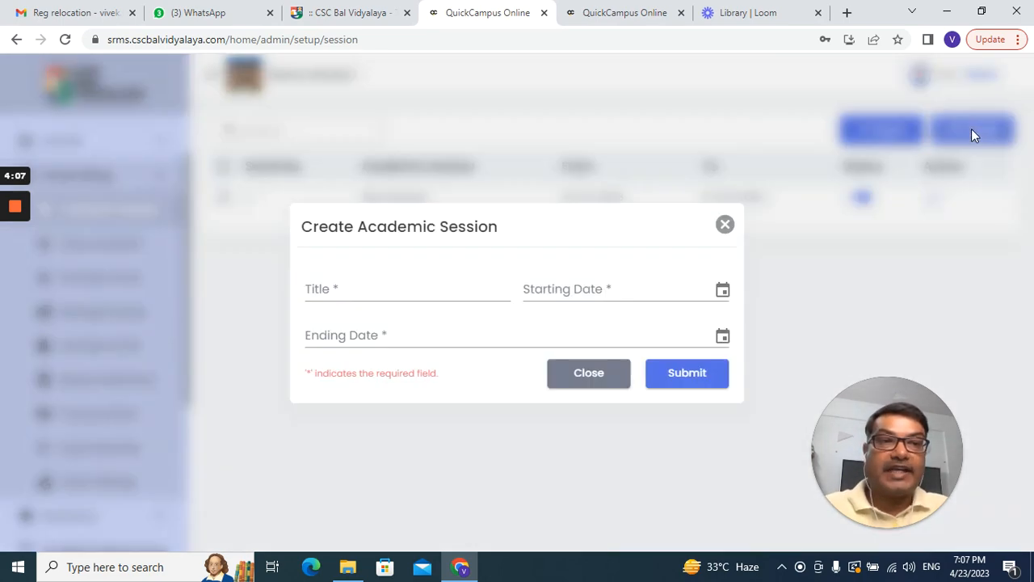
{"action": "left_click", "coordinate": [432, 292]}
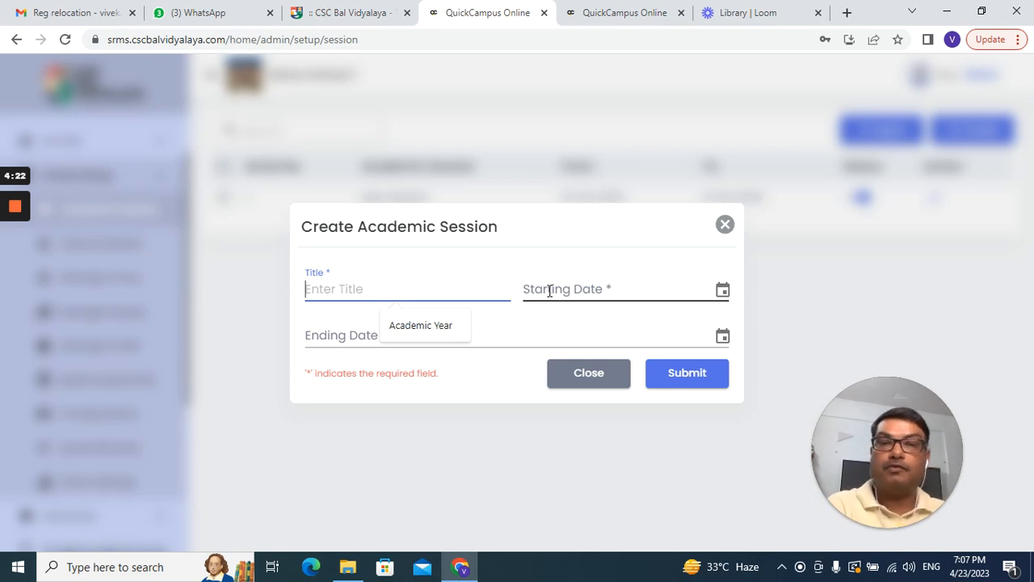
{"action": "left_click", "coordinate": [725, 227]}
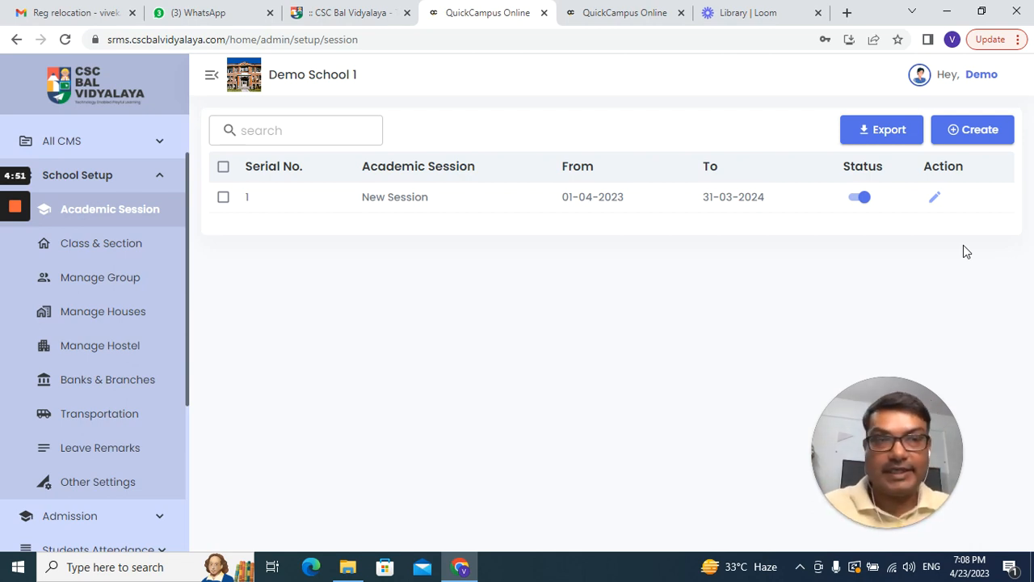
Step: Open Class & Section and review the Section, Class-Section, Subject and Class-Section-Subject tabs before returning to Class
{"action": "left_click", "coordinate": [135, 247]}
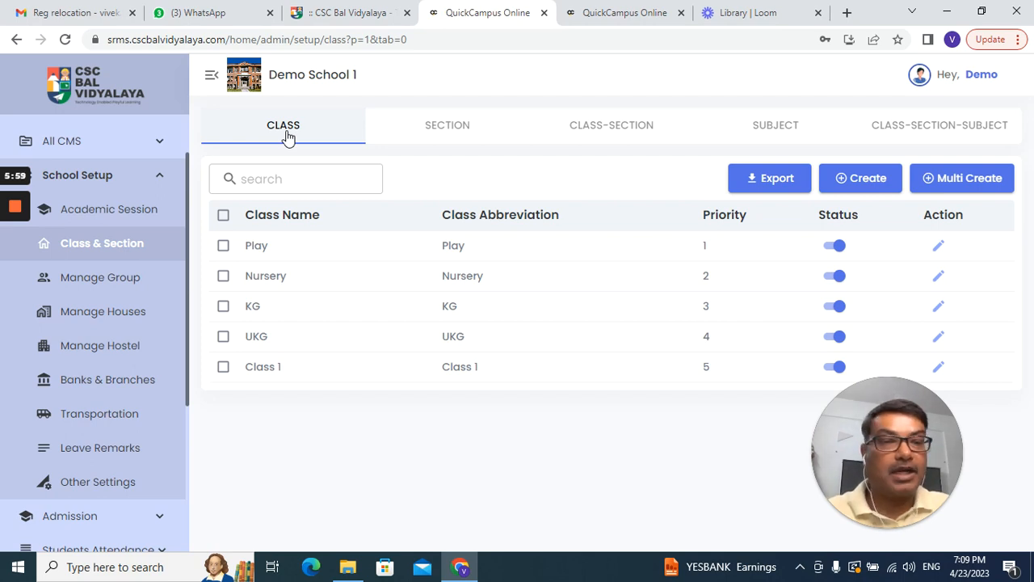
{"action": "left_click", "coordinate": [444, 133]}
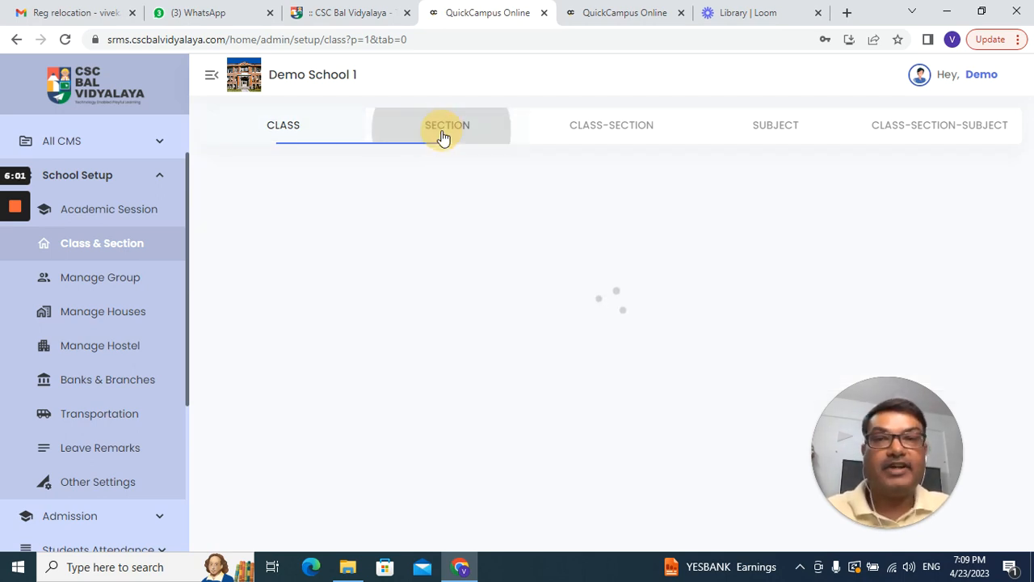
{"action": "left_click", "coordinate": [645, 134]}
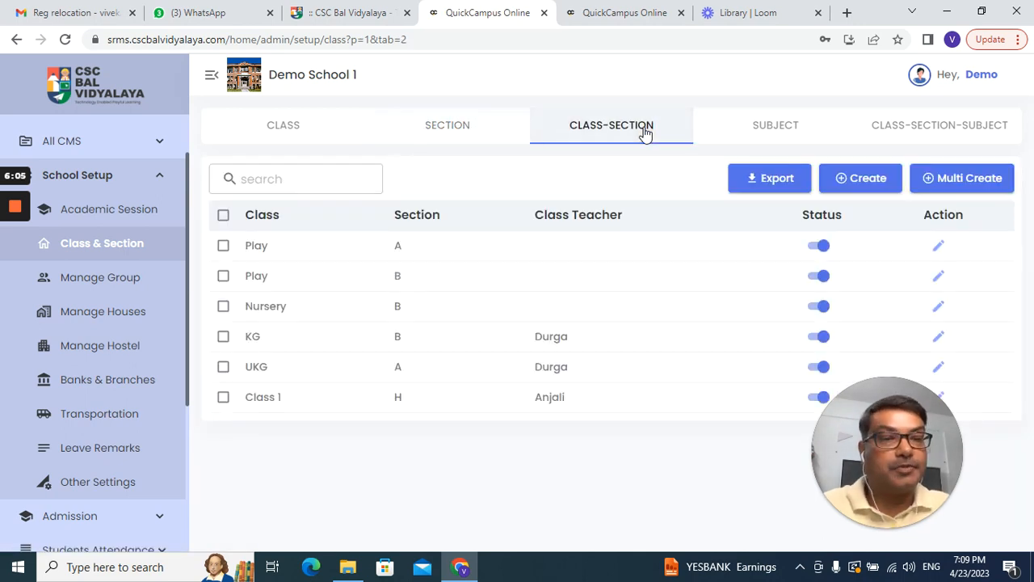
{"action": "left_click", "coordinate": [748, 131]}
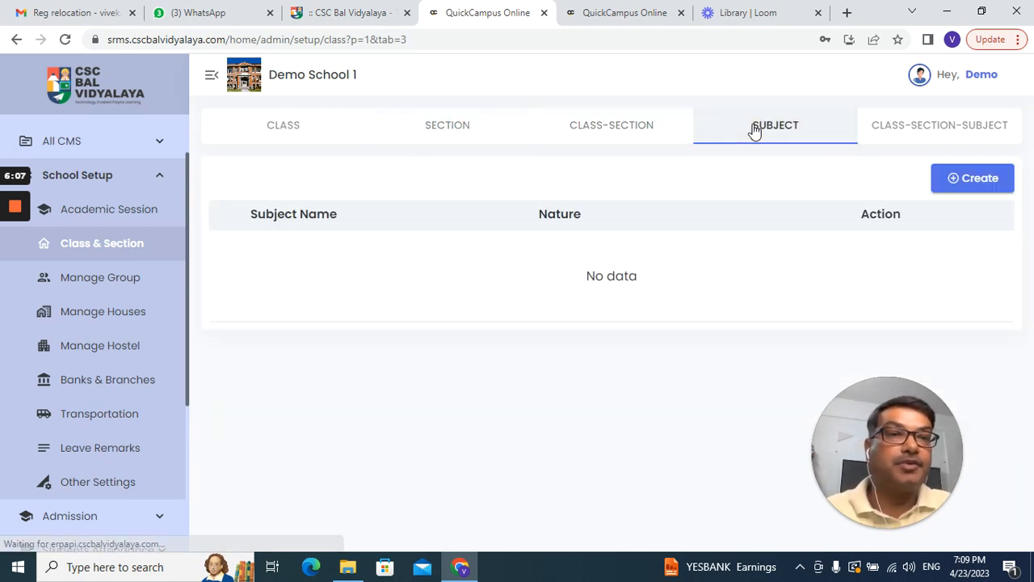
{"action": "left_click", "coordinate": [980, 134]}
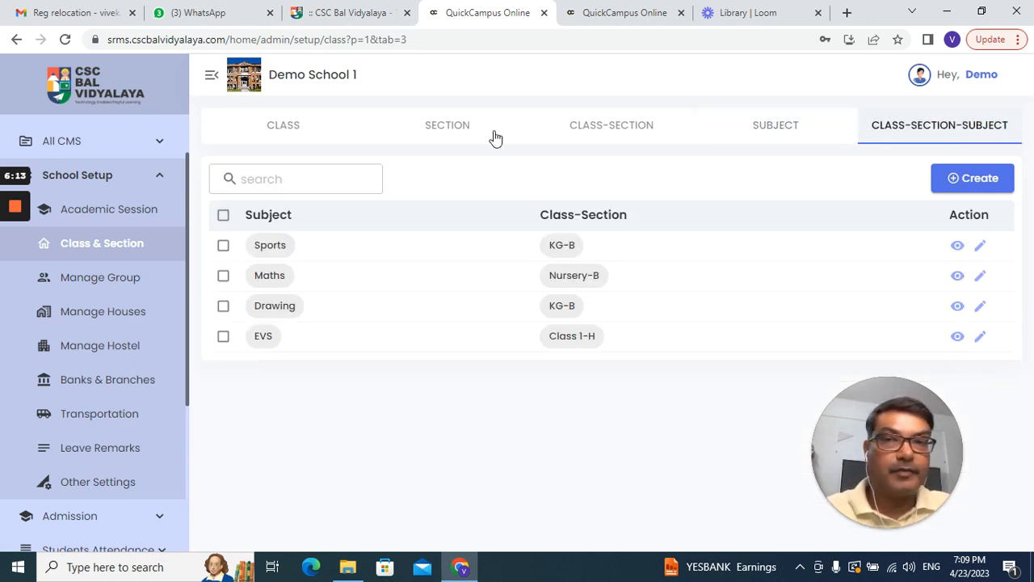
{"action": "left_click", "coordinate": [282, 133]}
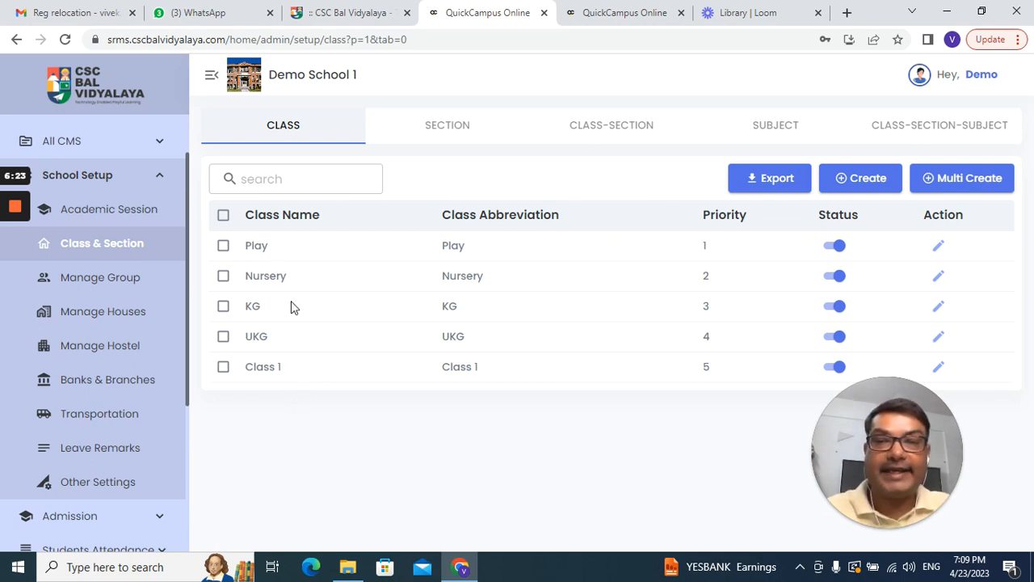
Step: Try renaming KG to UKG, which is rejected as a duplicate, and dismiss the form
{"action": "left_click", "coordinate": [939, 306]}
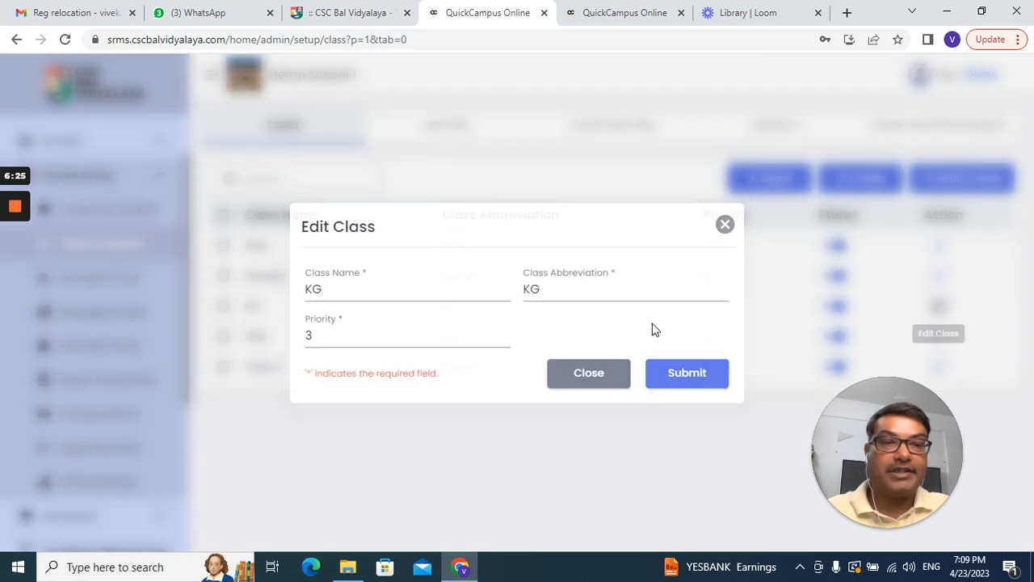
{"action": "left_click", "coordinate": [335, 287]}
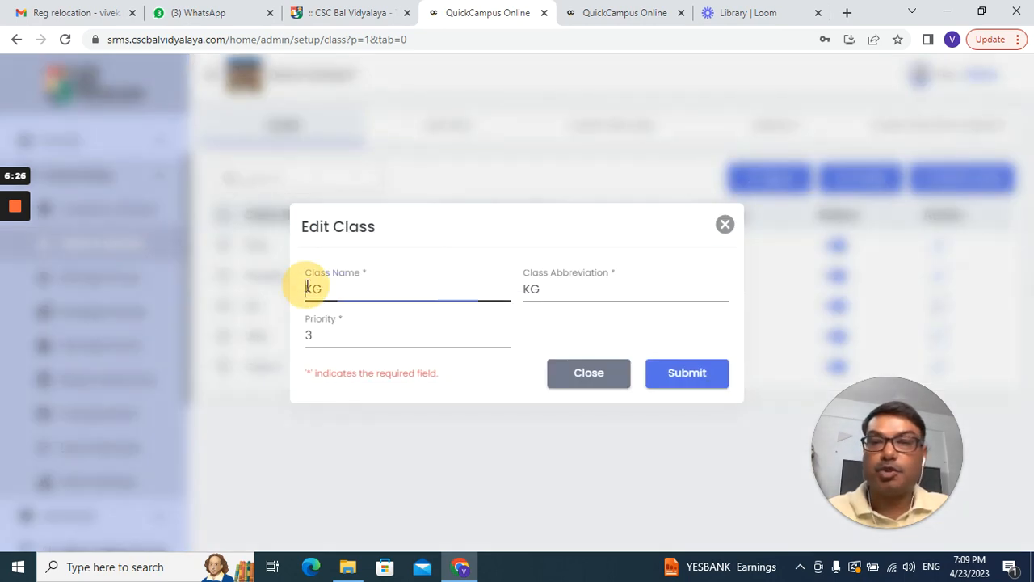
{"action": "left_click", "coordinate": [307, 287]}
{"action": "type", "text": "U"}
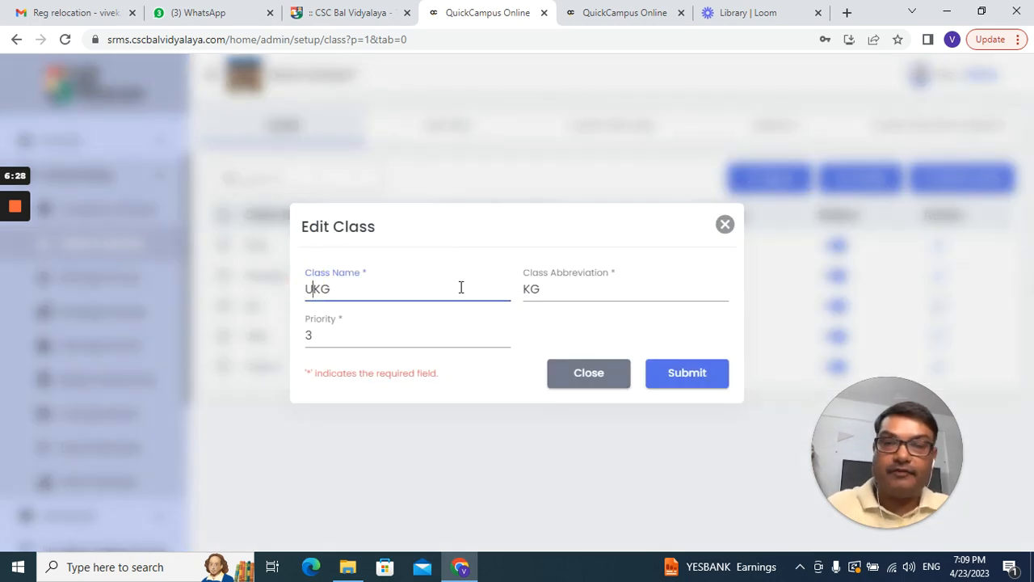
{"action": "left_click", "coordinate": [524, 290]}
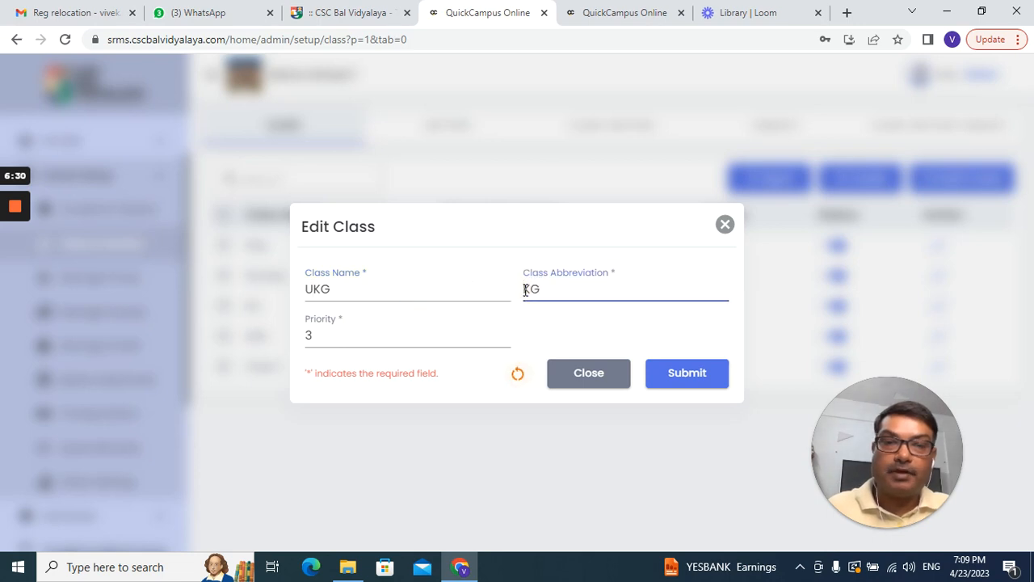
{"action": "type", "text": "U"}
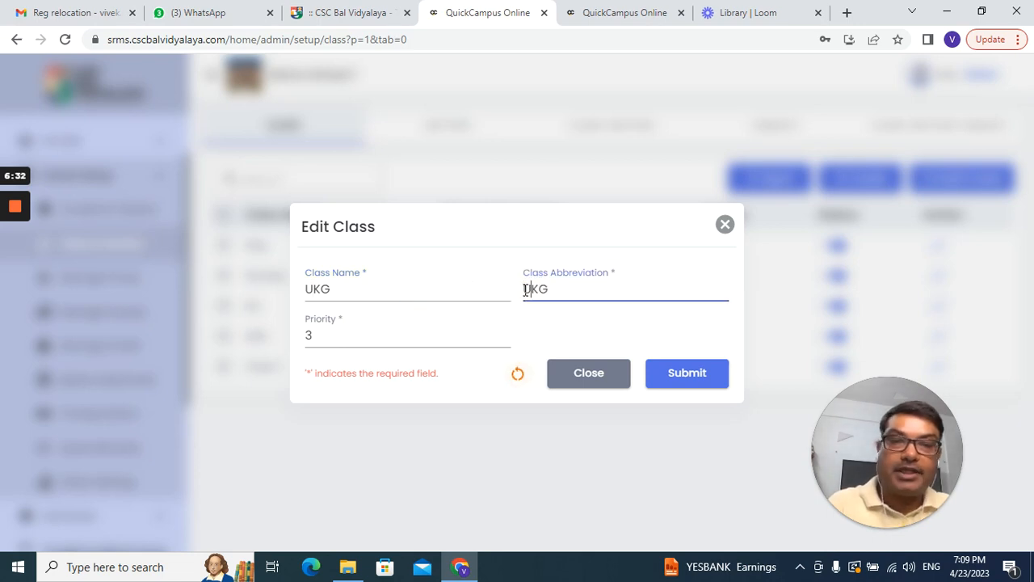
{"action": "left_click", "coordinate": [681, 371]}
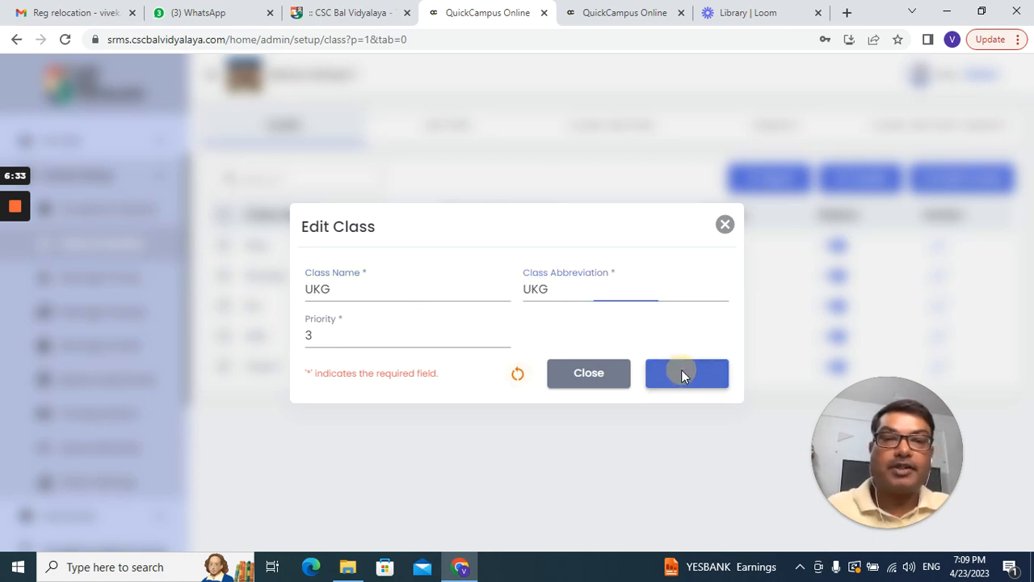
{"action": "left_click", "coordinate": [725, 225]}
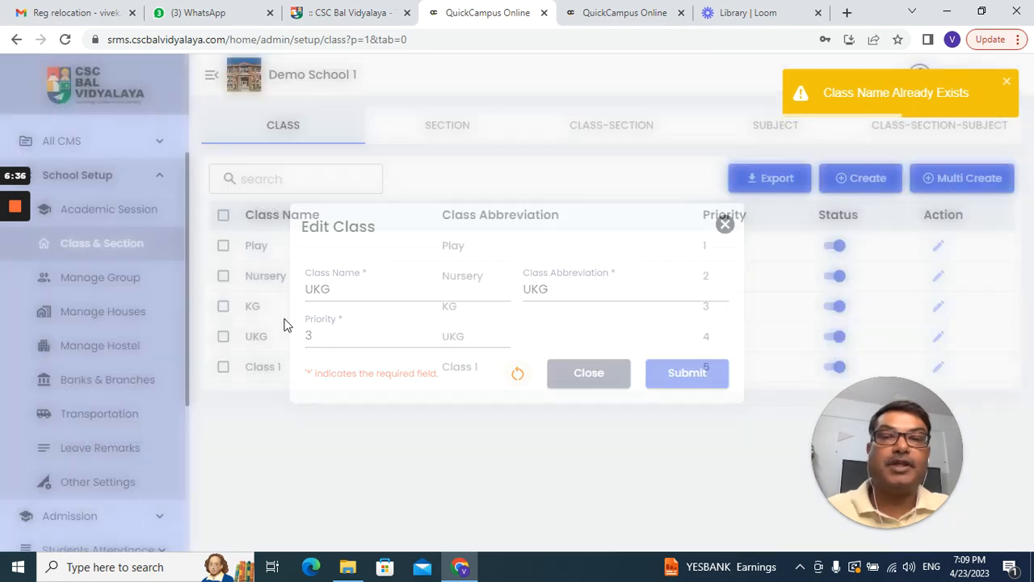
Step: Rename the KG class to LKG with abbreviation LKG and save it
{"action": "left_click", "coordinate": [938, 306]}
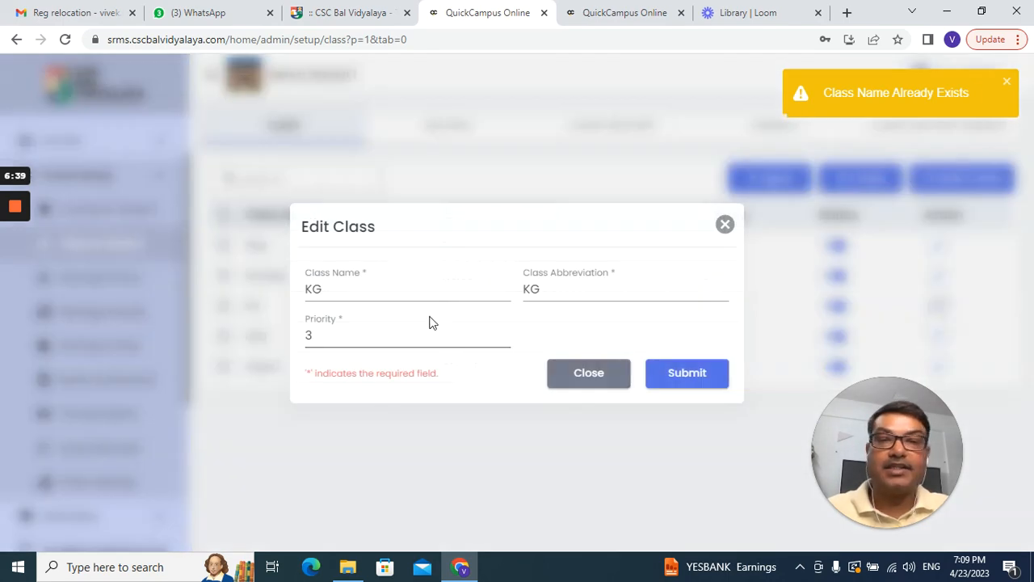
{"action": "left_click", "coordinate": [305, 294]}
{"action": "left_click", "coordinate": [308, 290]}
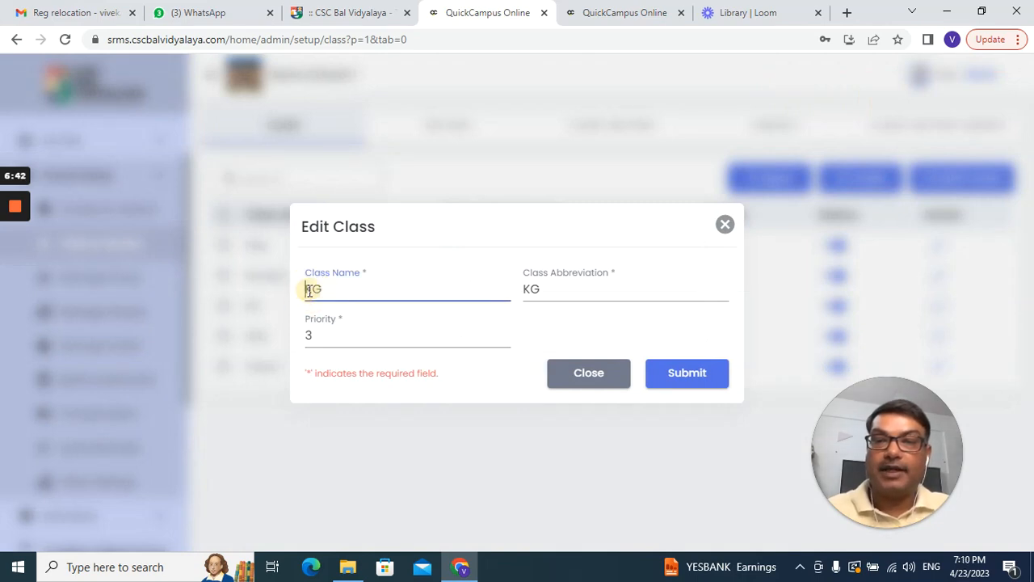
{"action": "type", "text": "L"}
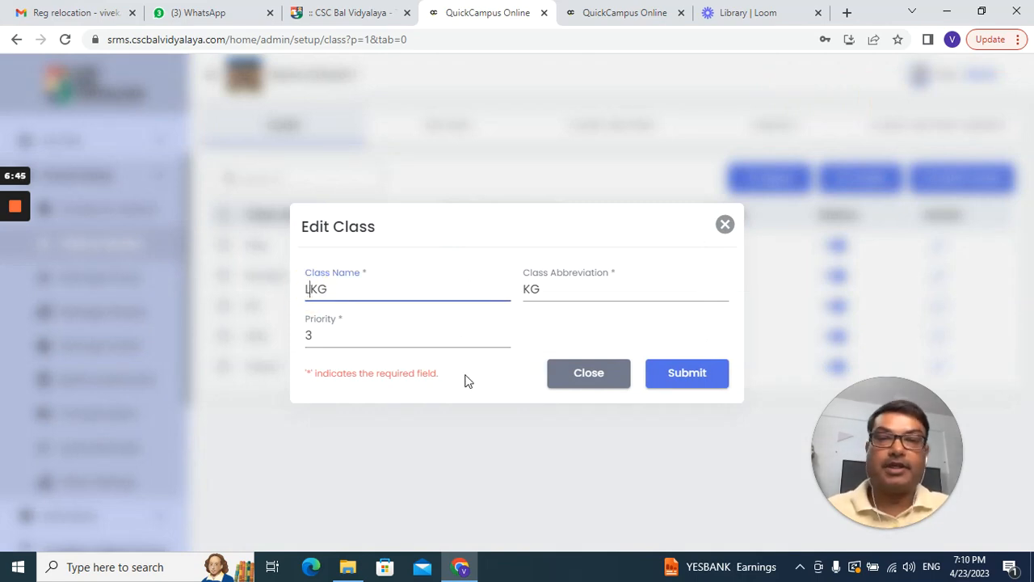
{"action": "left_click", "coordinate": [525, 291]}
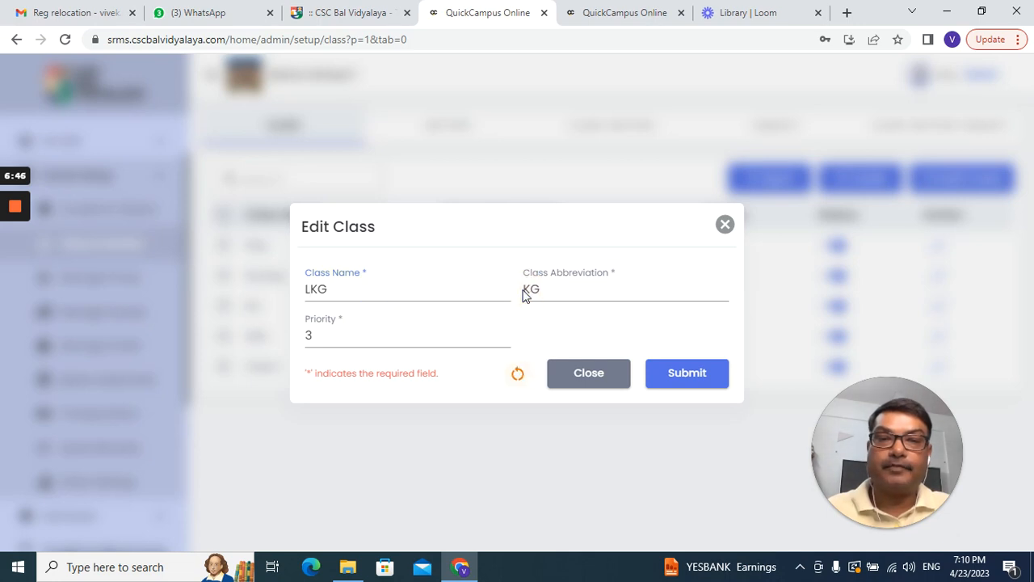
{"action": "type", "text": "L"}
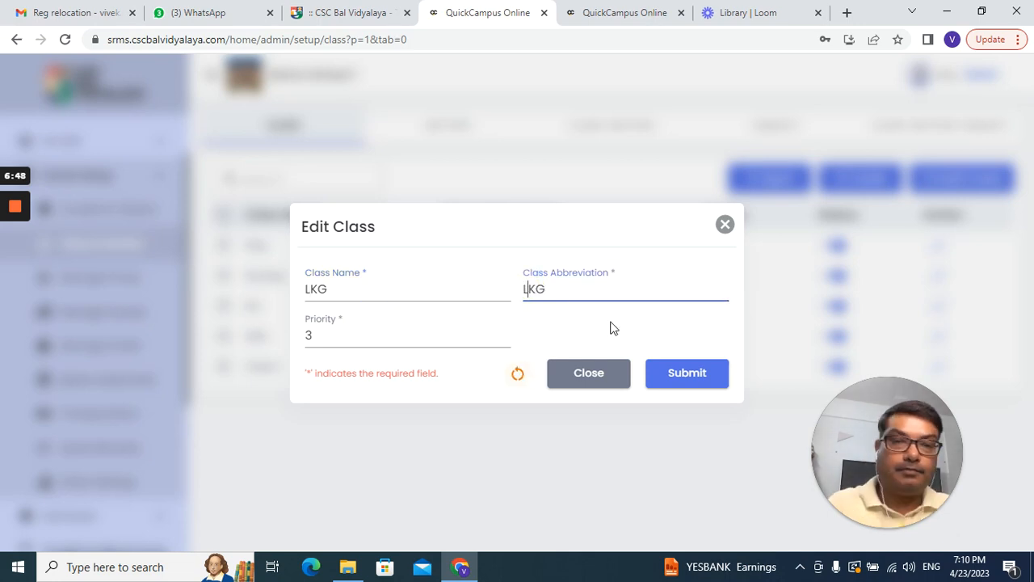
{"action": "left_click", "coordinate": [683, 376]}
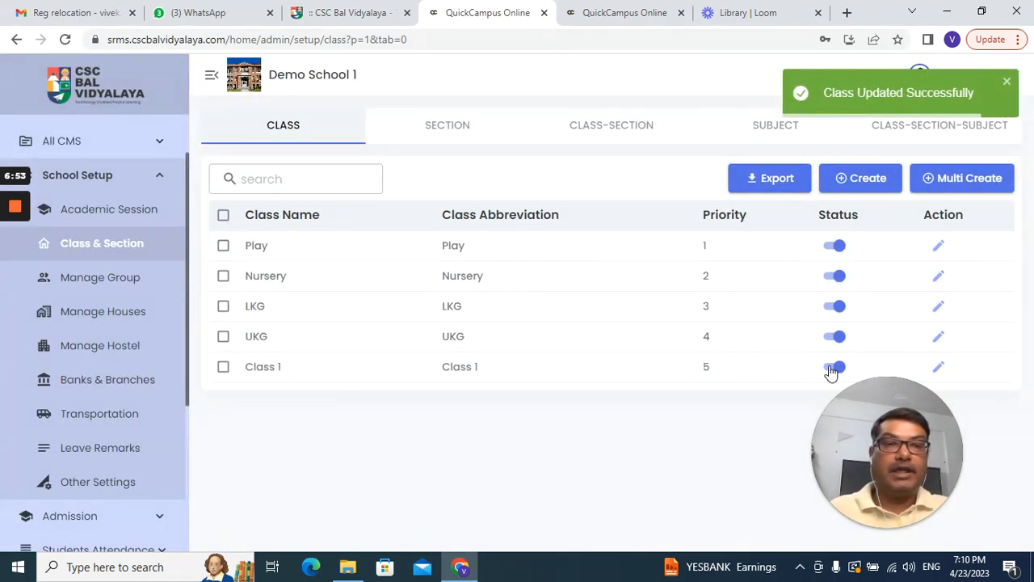
Step: Deactivate Class 1 via its status toggle, then bring up the Play class's edit form
{"action": "left_click", "coordinate": [830, 369]}
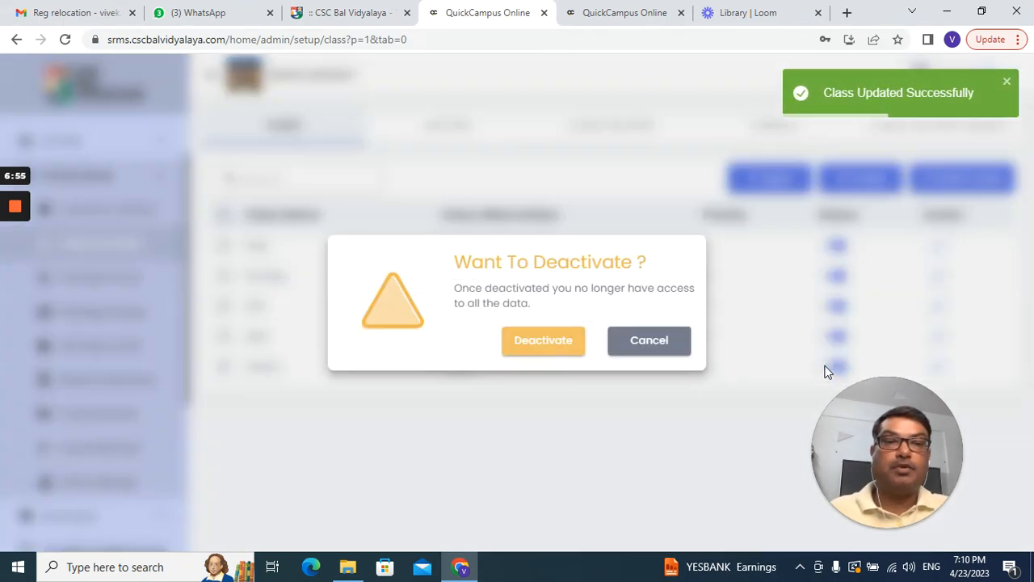
{"action": "left_click", "coordinate": [575, 346]}
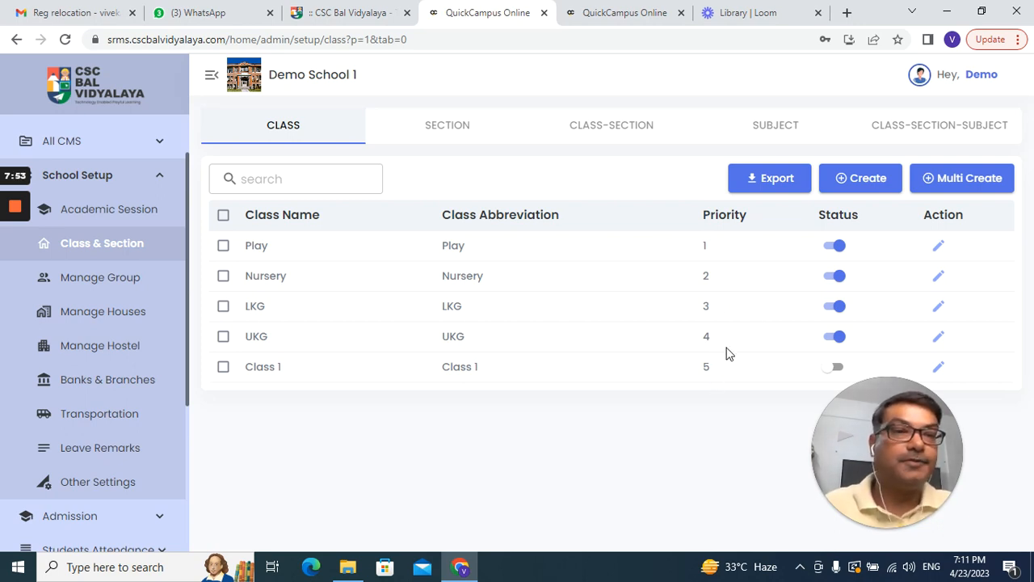
{"action": "left_click", "coordinate": [938, 246]}
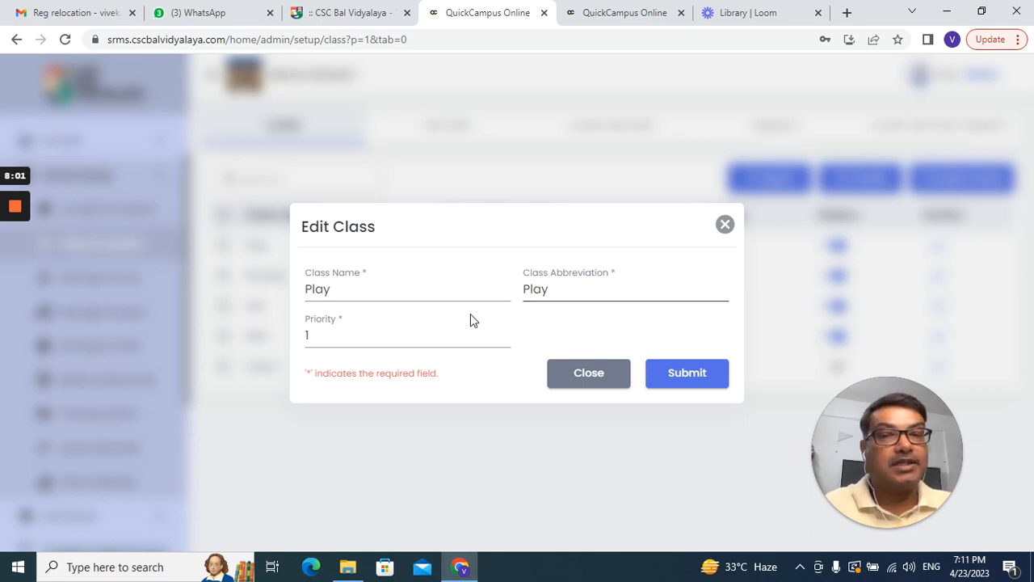
Step: Close the Play edit form unchanged and start a new class with Create
{"action": "left_click", "coordinate": [725, 226]}
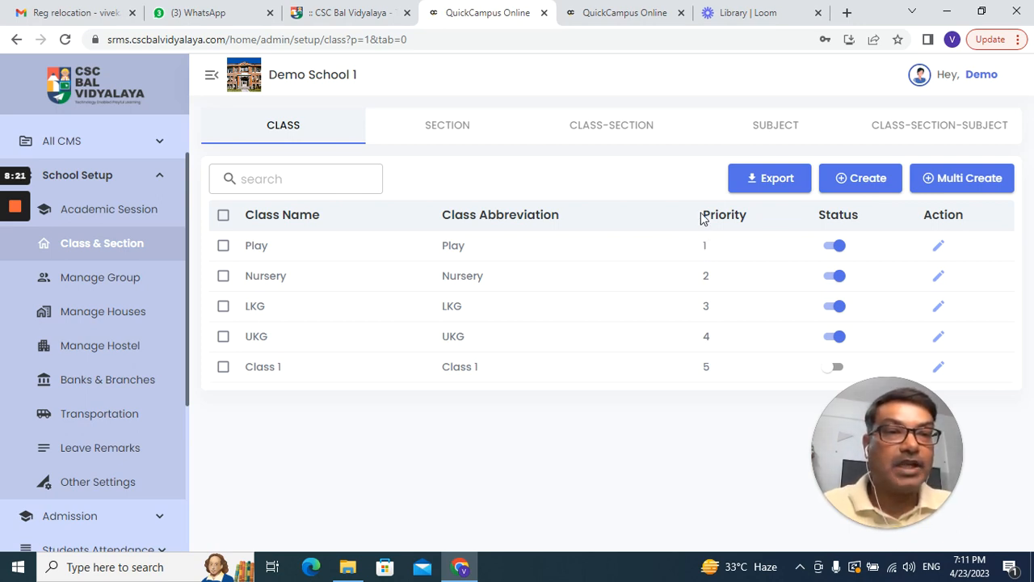
{"action": "left_click", "coordinate": [866, 185]}
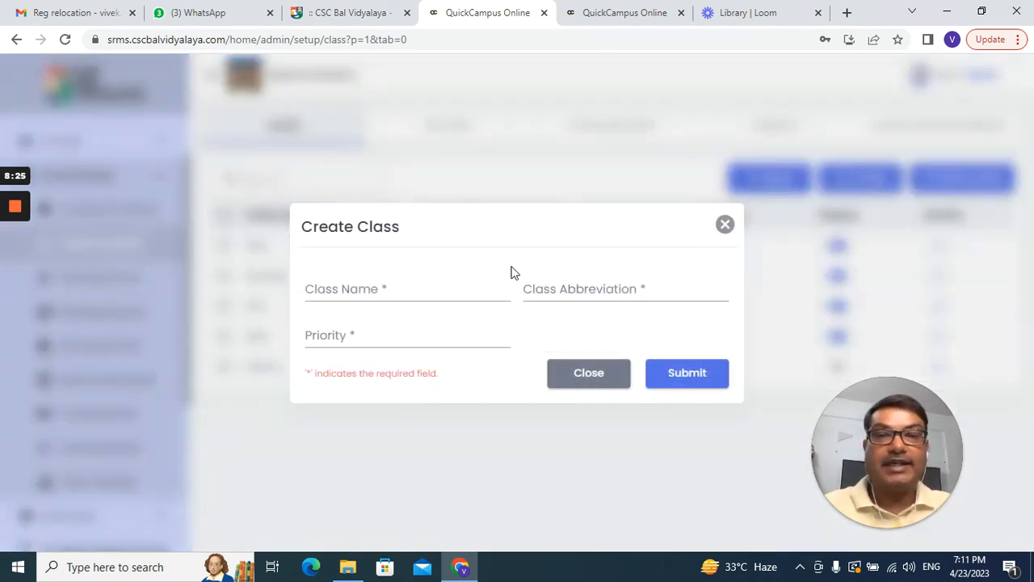
Step: Create Class 2 with abbreviation Class 2 and priority 6
{"action": "left_click", "coordinate": [462, 291]}
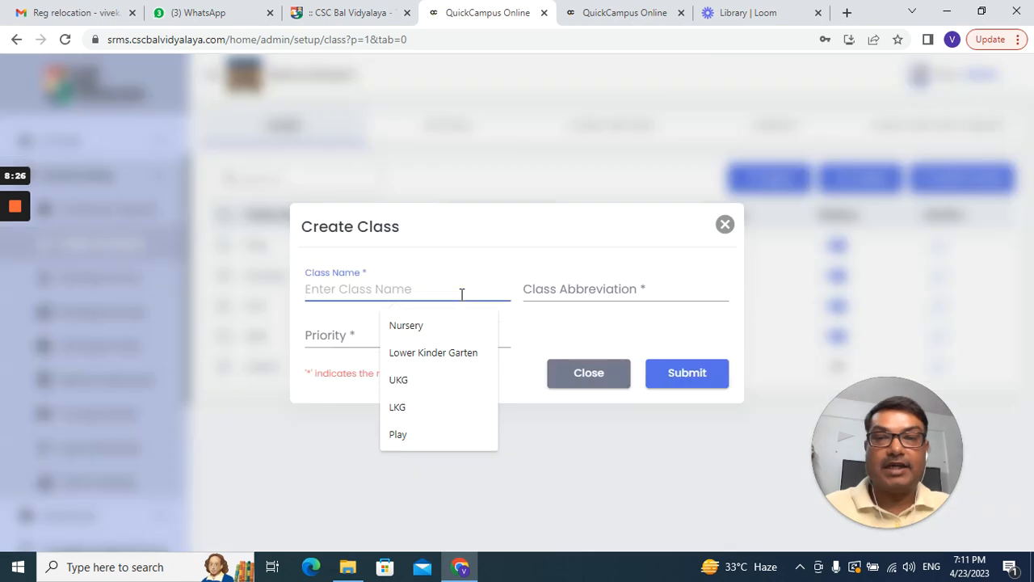
{"action": "type", "text": "C"}
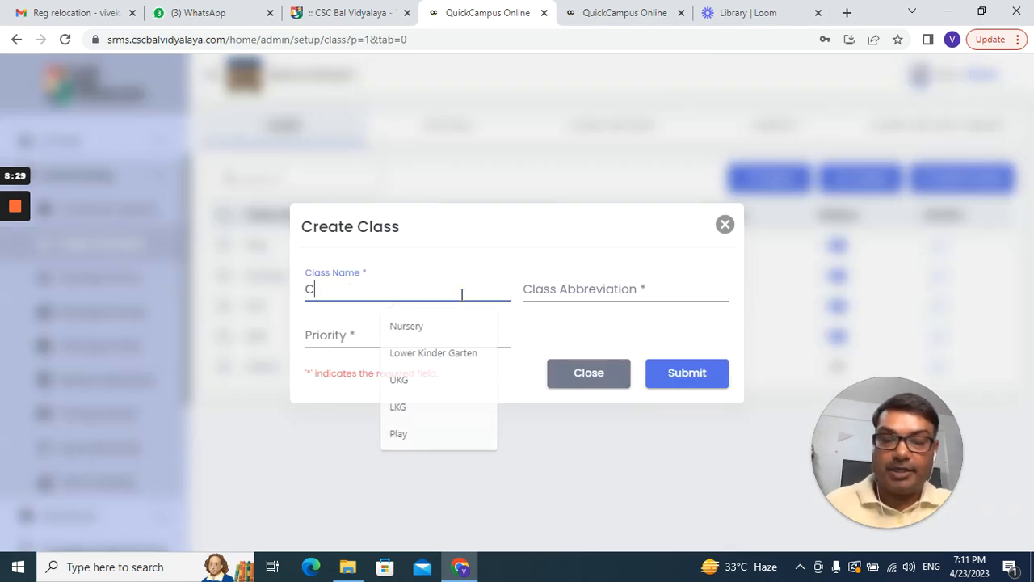
{"action": "type", "text": "las"}
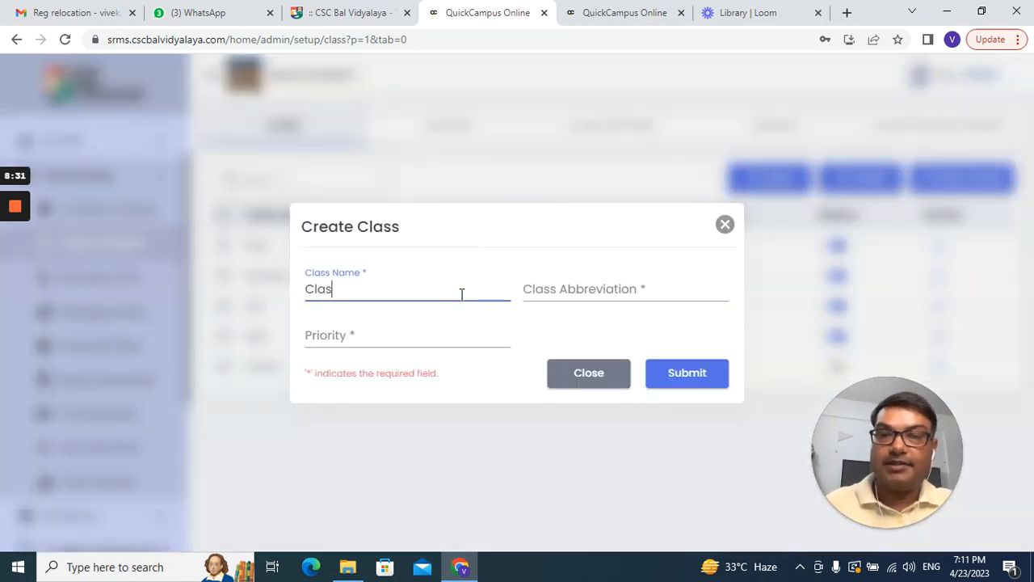
{"action": "type", "text": "s 2"}
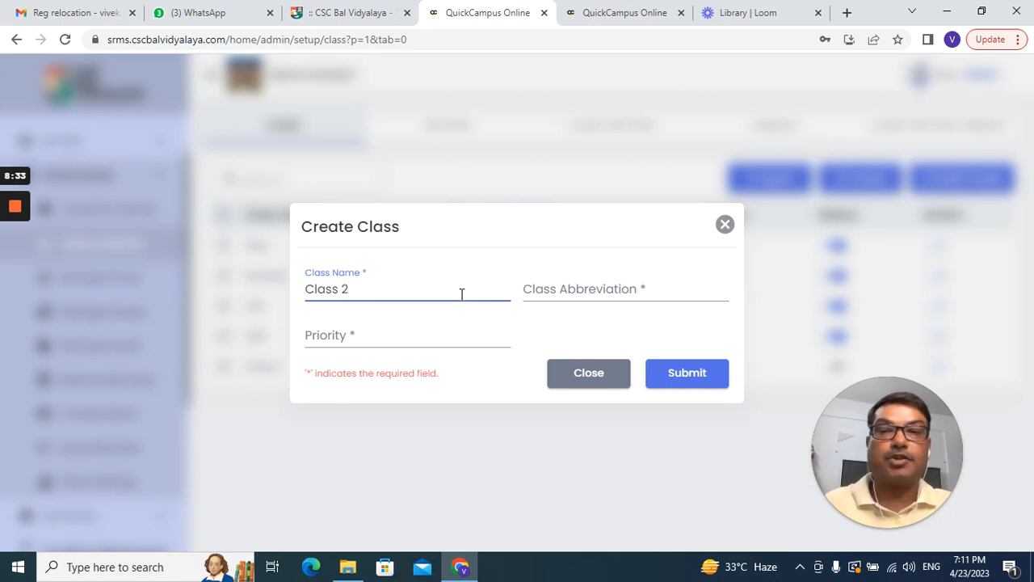
{"action": "left_click", "coordinate": [624, 294]}
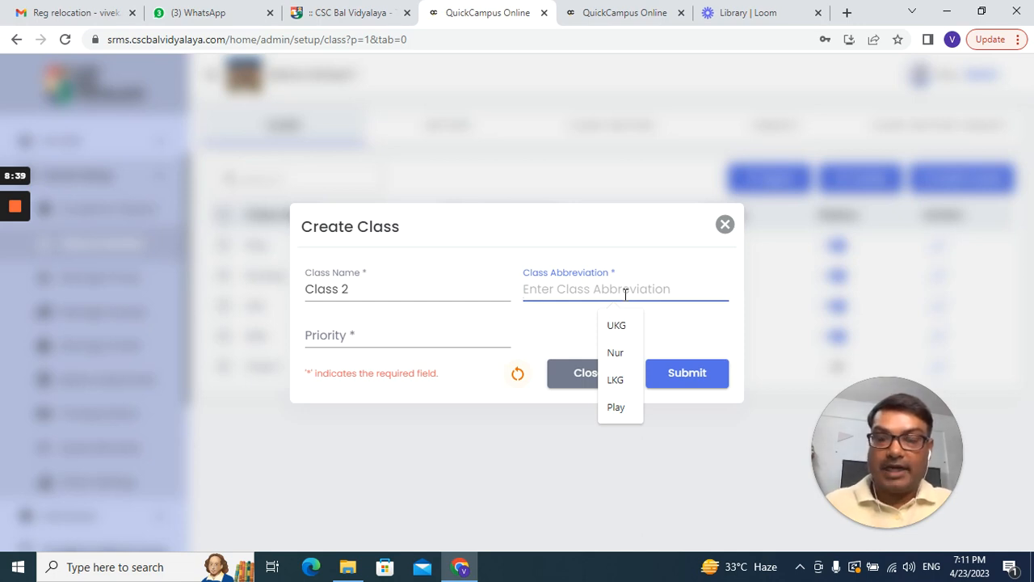
{"action": "type", "text": "Class 2"}
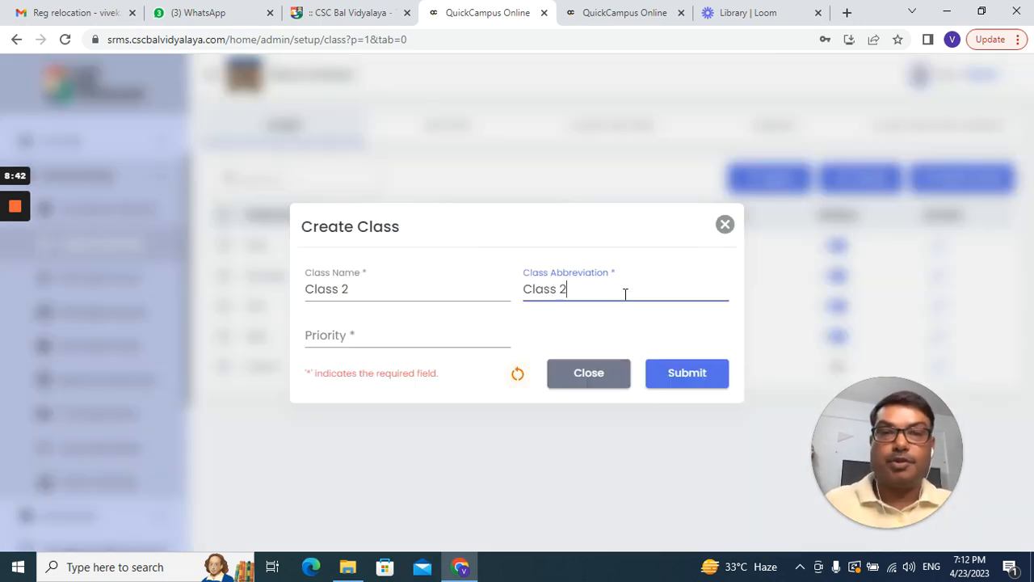
{"action": "left_click", "coordinate": [413, 334]}
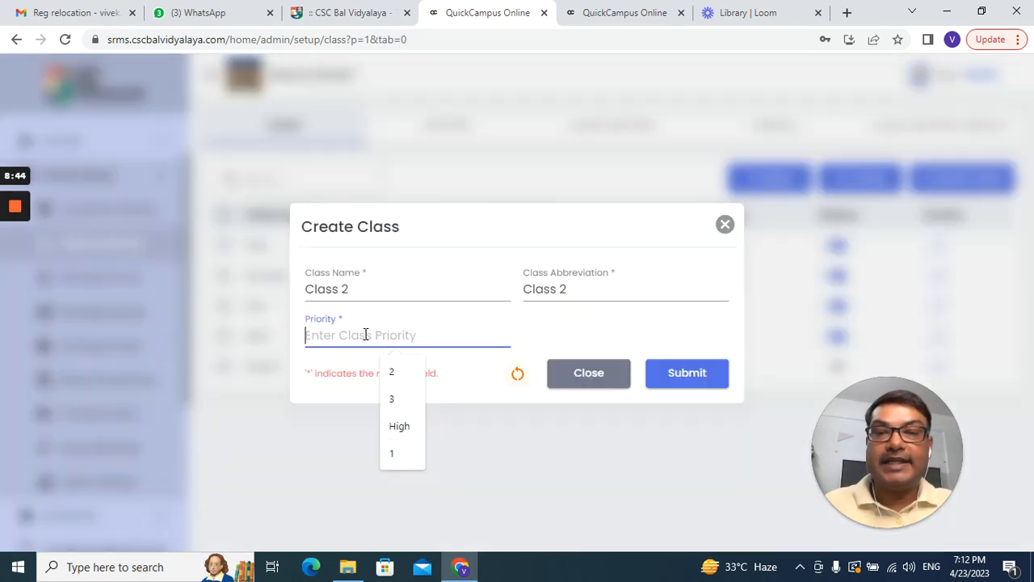
{"action": "type", "text": "6"}
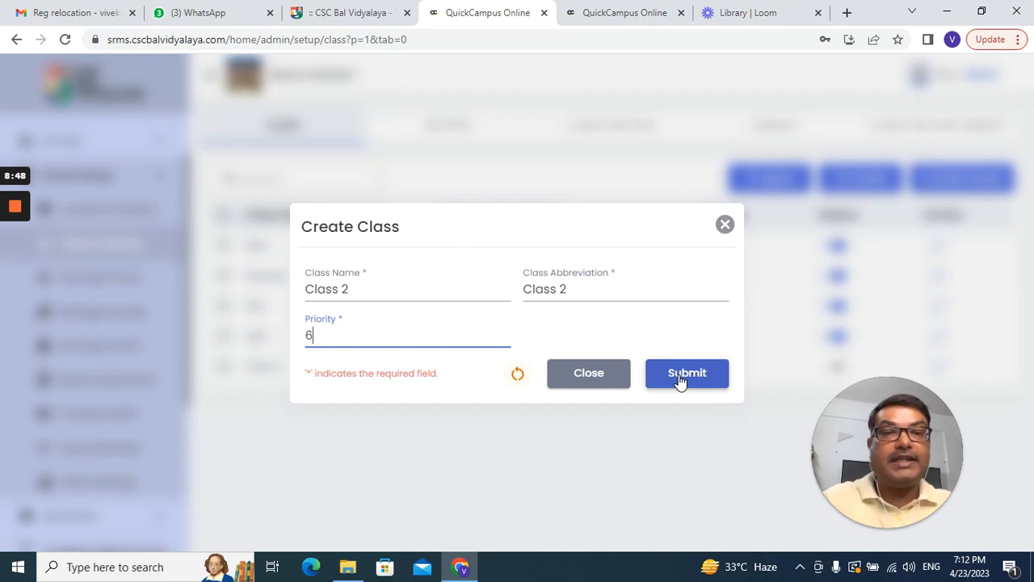
{"action": "left_click", "coordinate": [680, 374]}
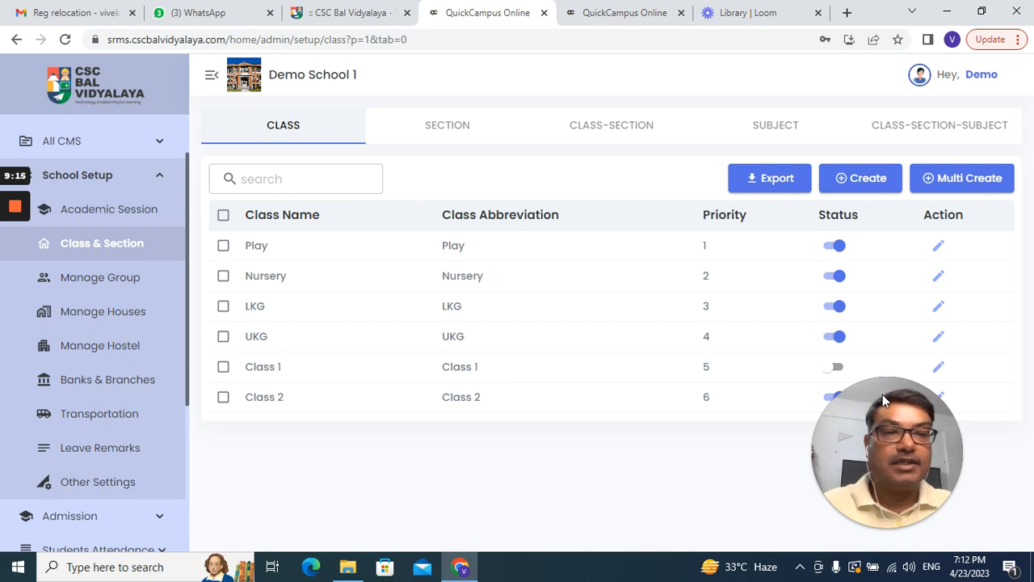
{"action": "left_click_drag", "start_coordinate": [882, 394], "coordinate": [66, 401]}
{"action": "left_click", "coordinate": [467, 307]}
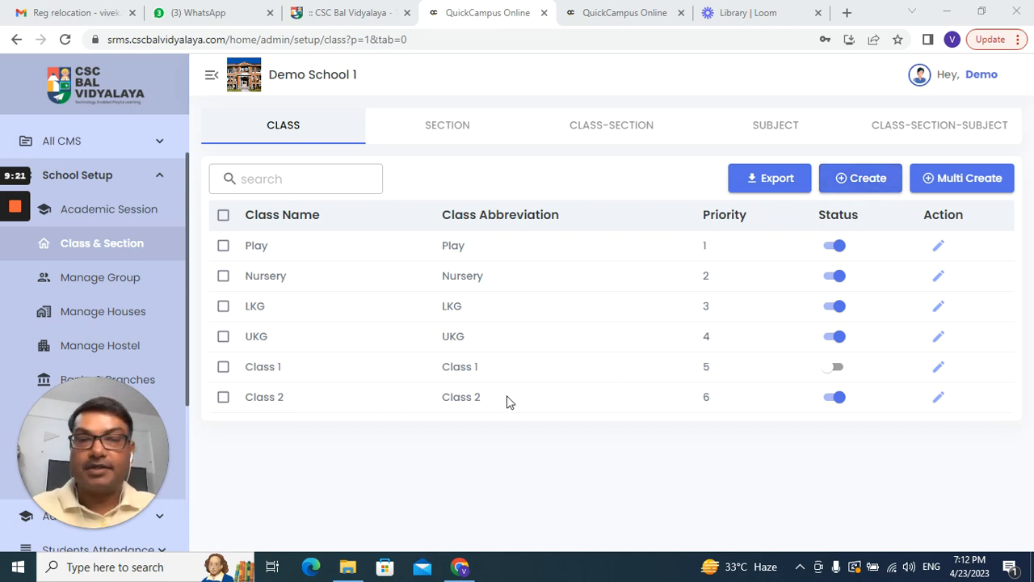
{"action": "left_click", "coordinate": [972, 179]}
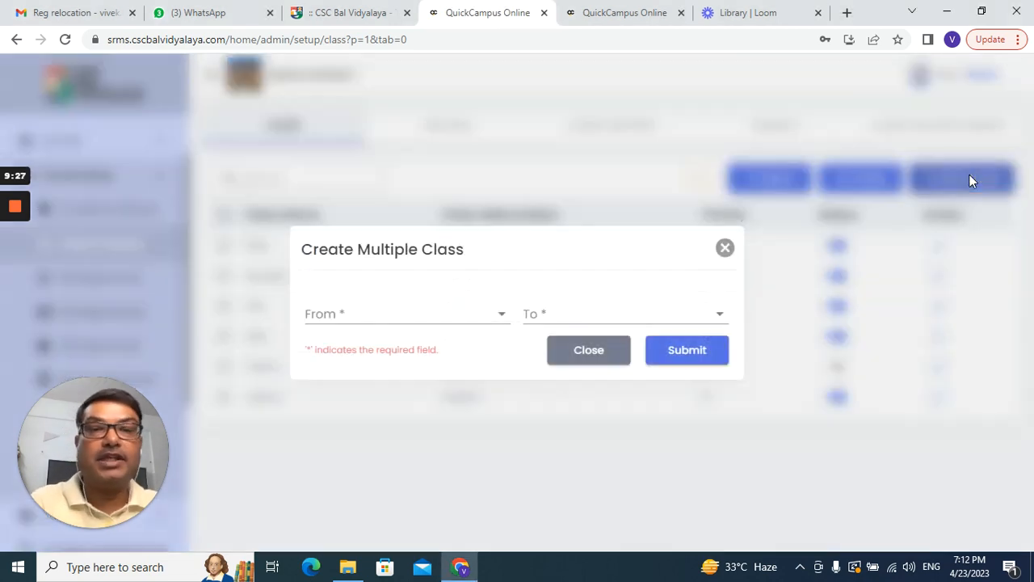
{"action": "left_click", "coordinate": [497, 320]}
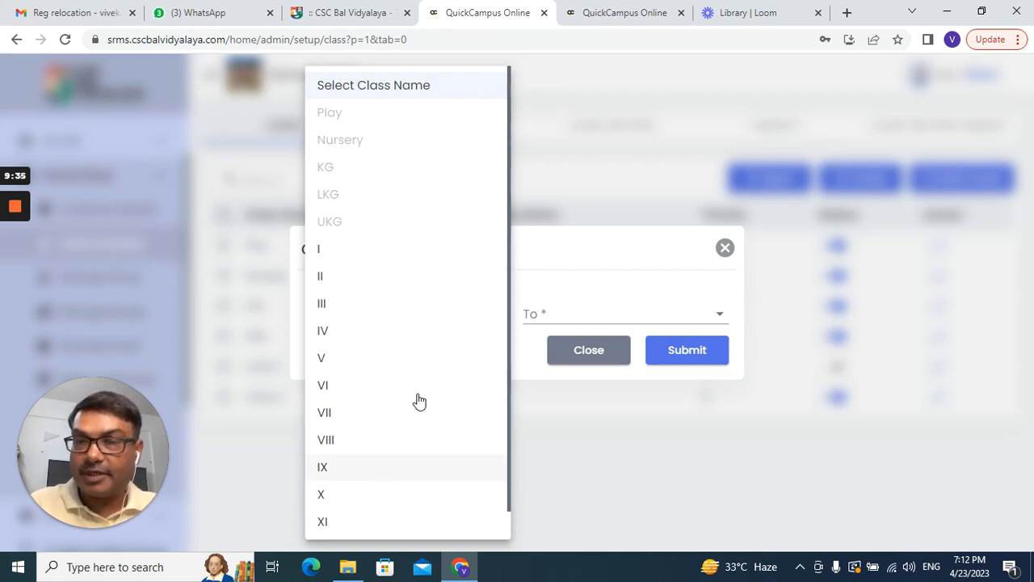
{"action": "left_click", "coordinate": [639, 321]}
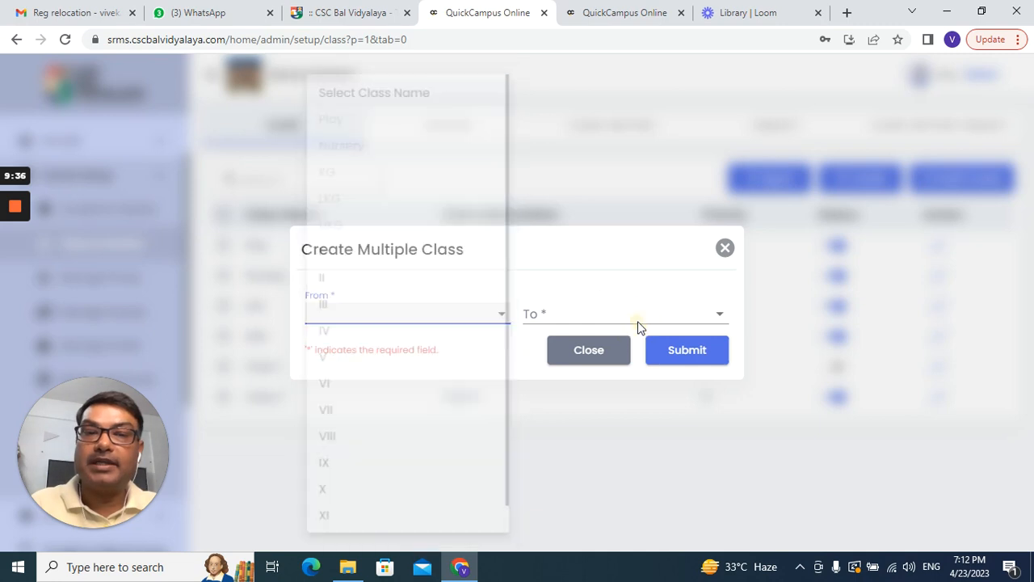
{"action": "left_click", "coordinate": [725, 249]}
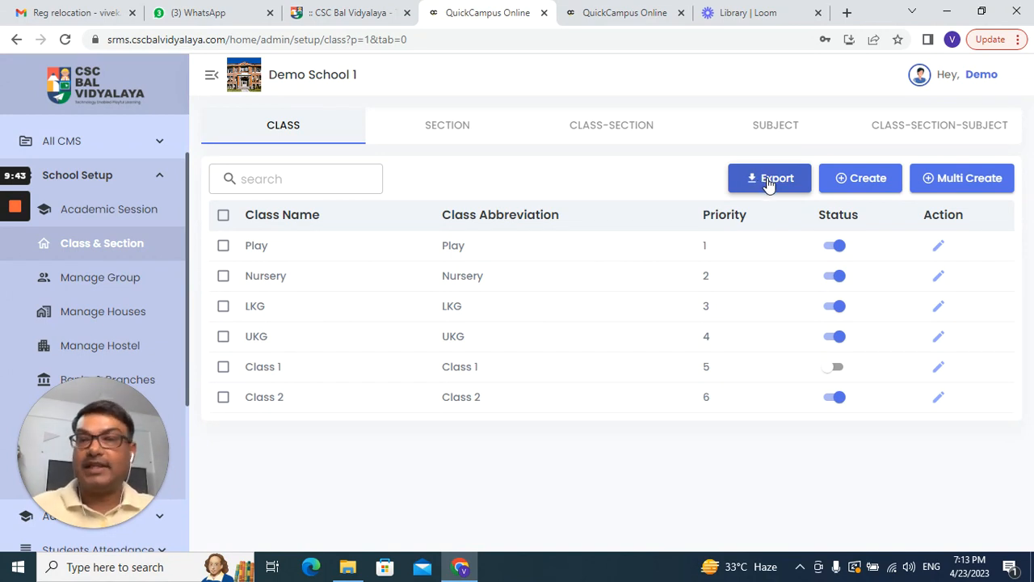
Step: Switch to the Sections list and begin a new section, clearing the trial name entries
{"action": "left_click", "coordinate": [455, 129]}
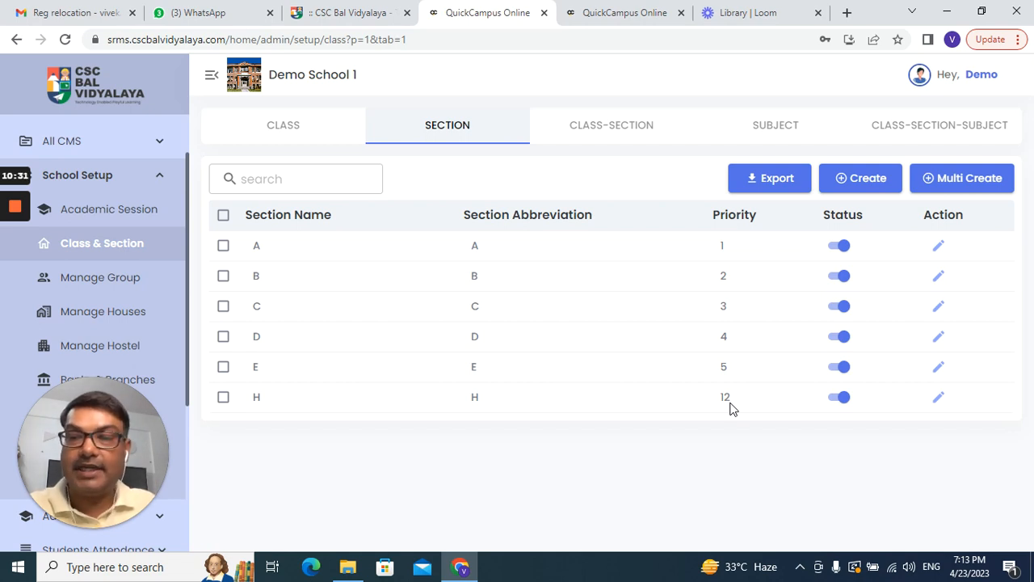
{"action": "left_click", "coordinate": [863, 180]}
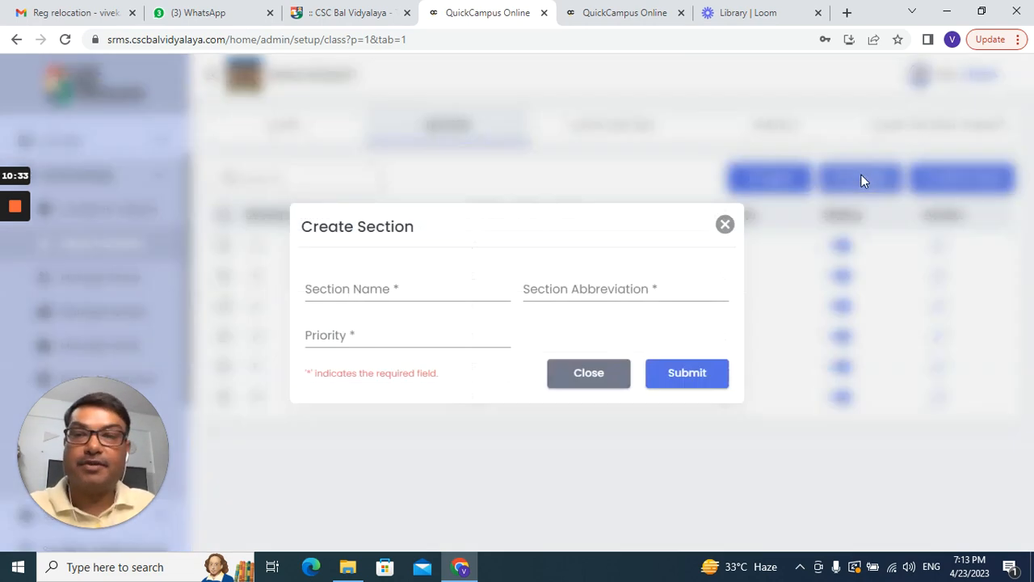
{"action": "left_click", "coordinate": [414, 292]}
{"action": "type", "text": "F"}
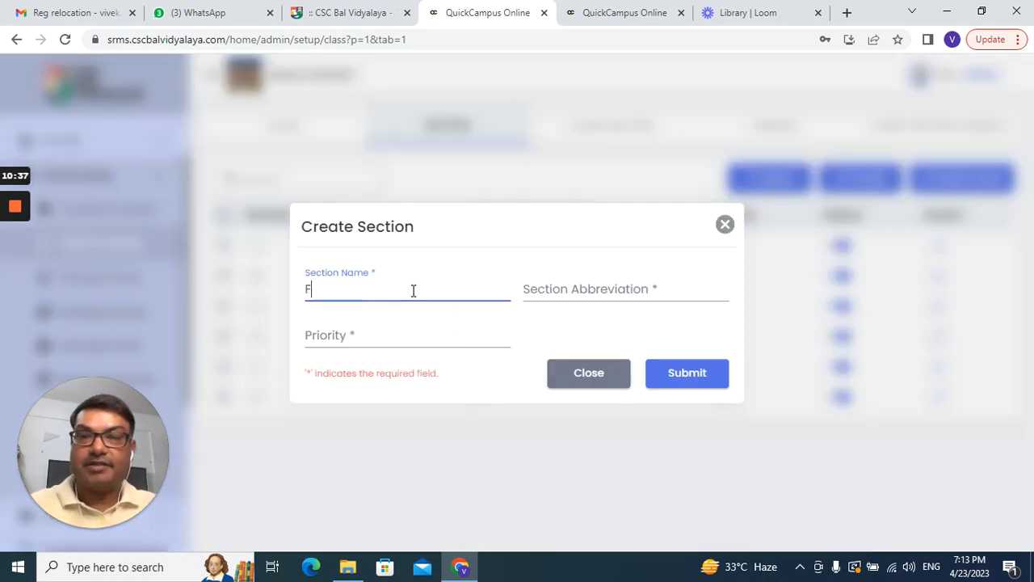
{"action": "left_click", "coordinate": [577, 291]}
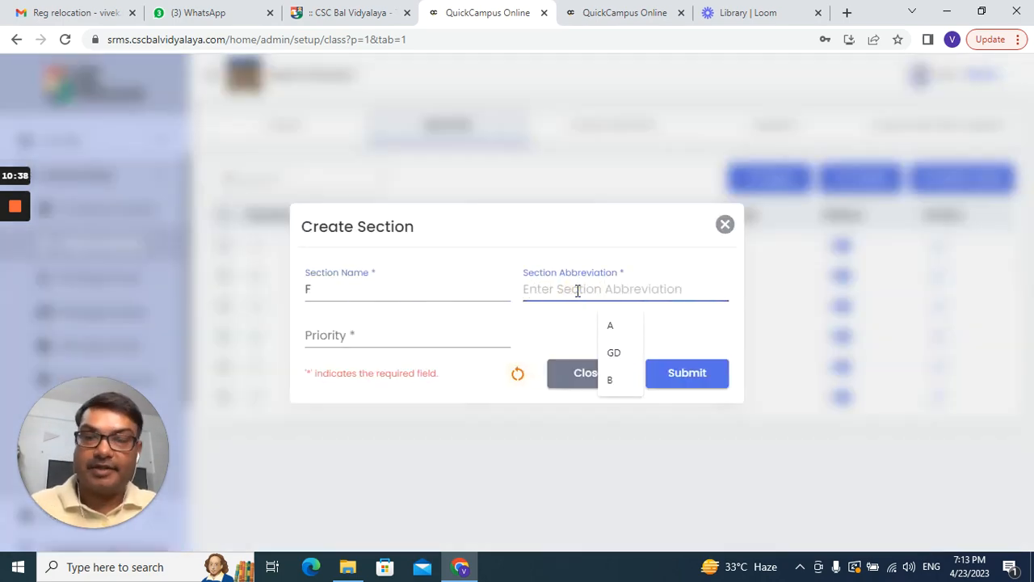
{"action": "type", "text": "F"}
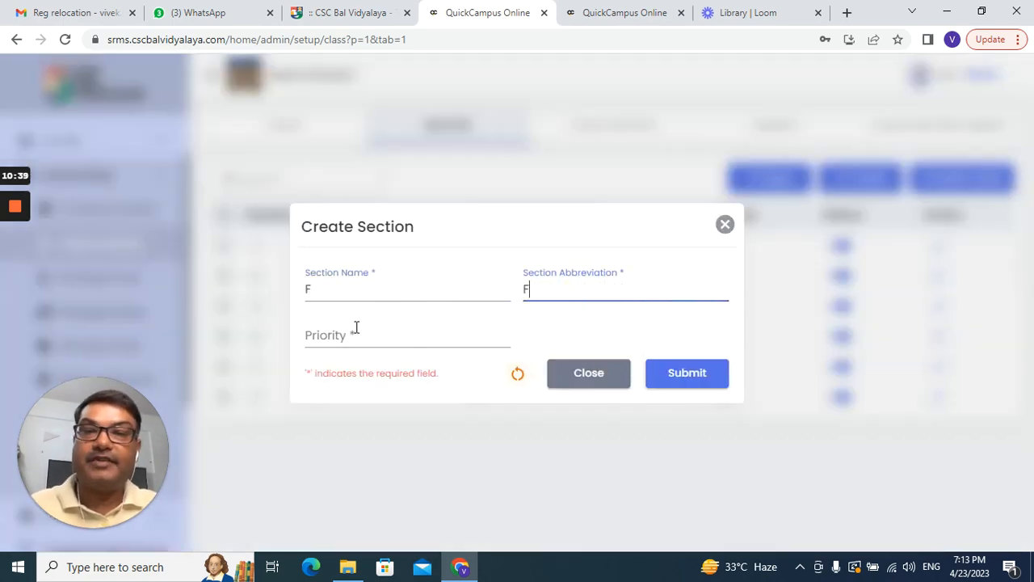
{"action": "left_click", "coordinate": [312, 289]}
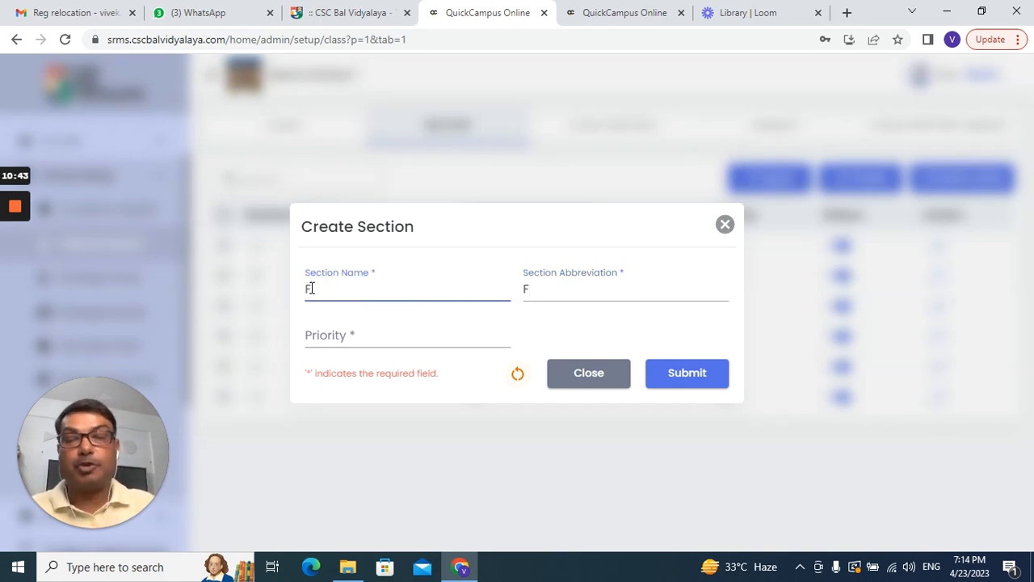
{"action": "key", "text": "BackSpace"}
{"action": "type", "text": "R"}
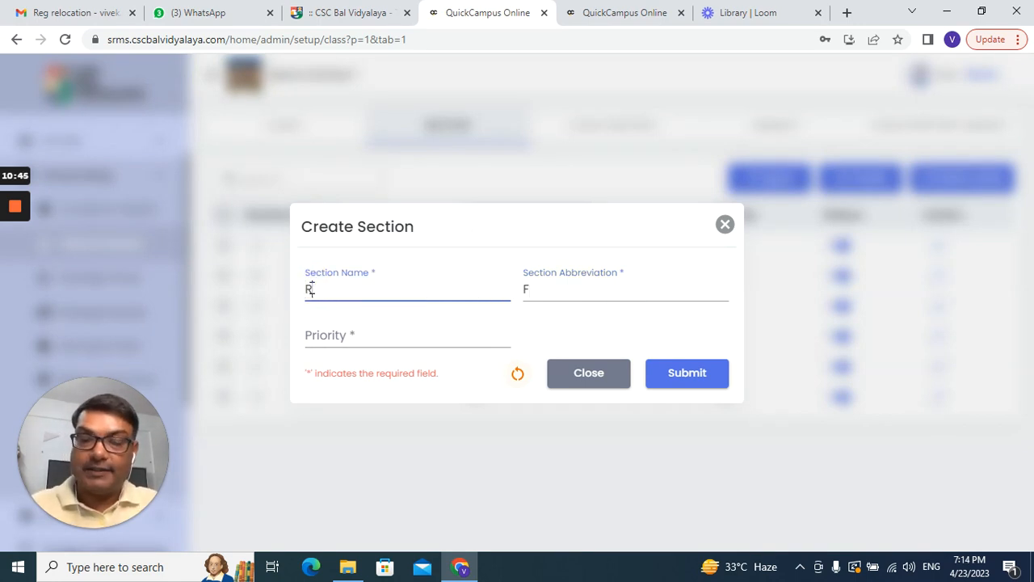
{"action": "type", "text": "ose Val"}
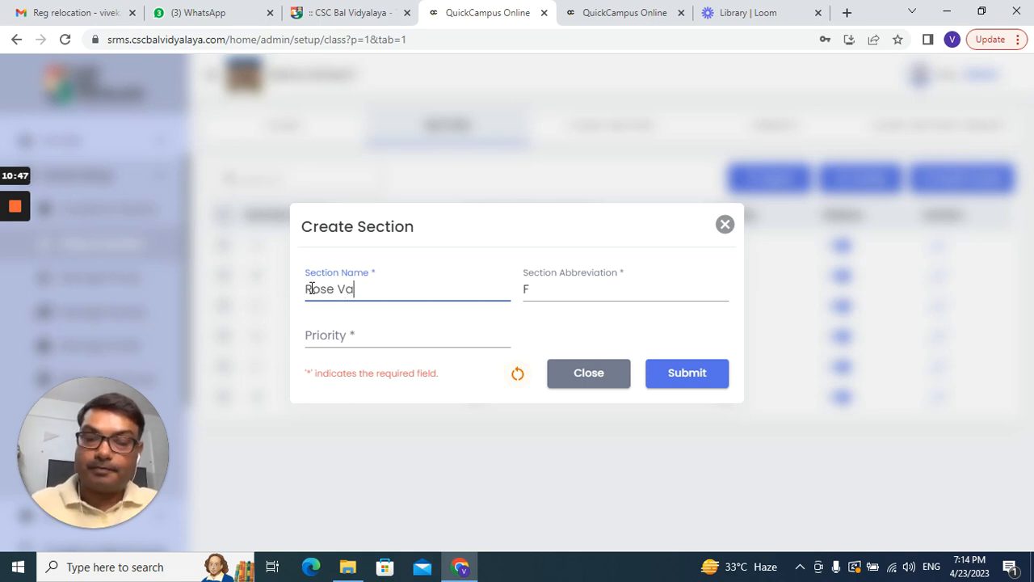
{"action": "key", "text": "BackSpace"}
{"action": "key", "text": "BackSpace"}
{"action": "key", "text": "BackSpace"}
{"action": "key", "text": "BackSpace"}
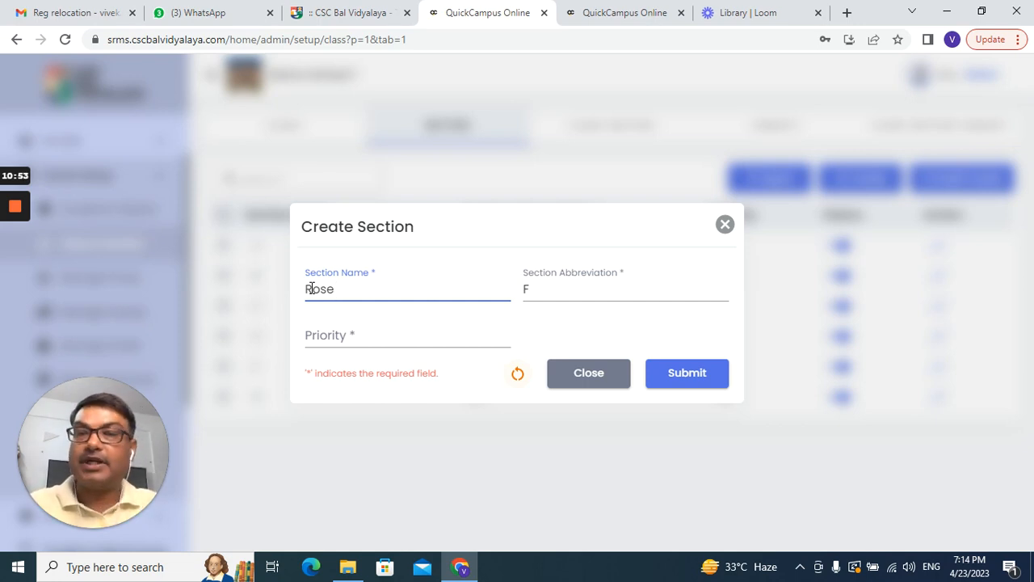
{"action": "key", "text": "BackSpace"}
{"action": "key", "text": "BackSpace"}
{"action": "key", "text": "BackSpace"}
{"action": "key", "text": "BackSpace"}
{"action": "key", "text": "BackSpace"}
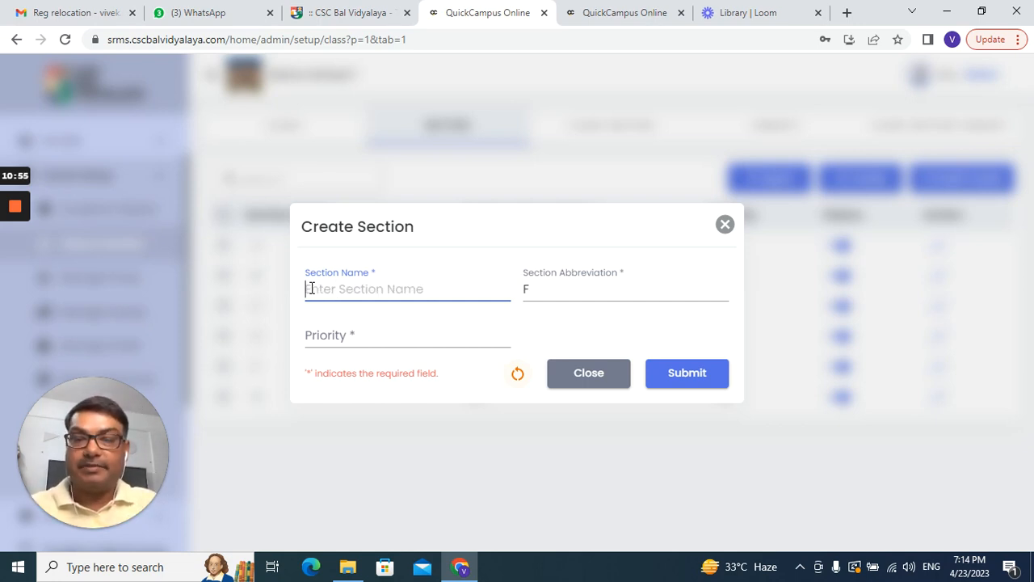
Step: Name the section Yellow with abbreviation Yellow and priority 6, and save it
{"action": "type", "text": "Yellow"}
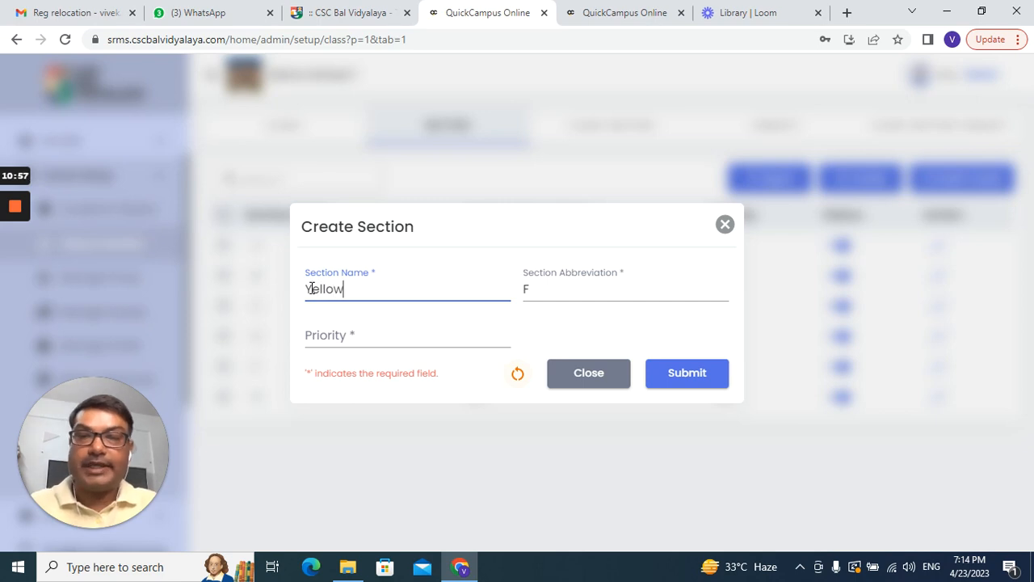
{"action": "left_click", "coordinate": [552, 297]}
{"action": "key", "text": "BackSpace"}
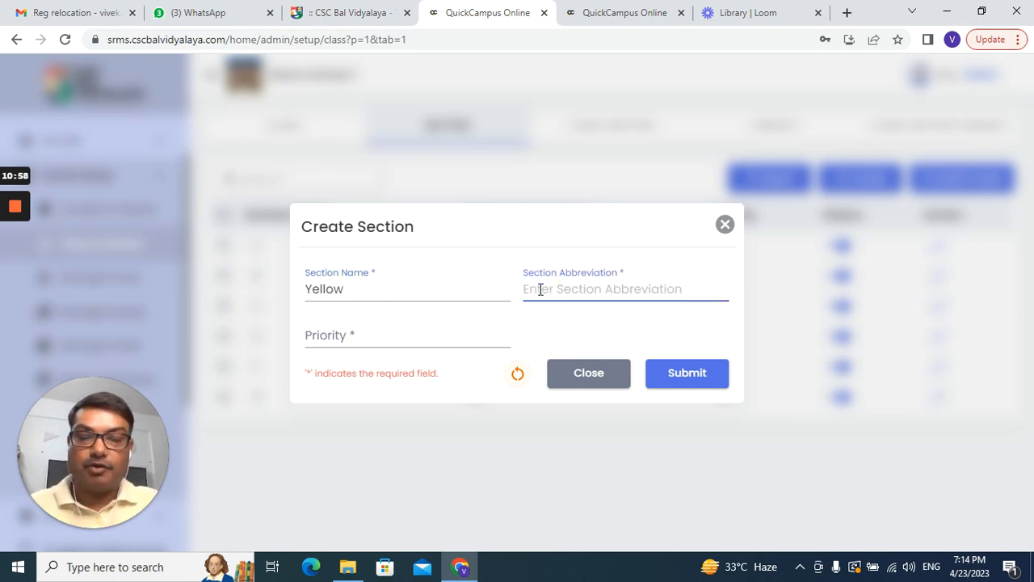
{"action": "type", "text": "Yellow"}
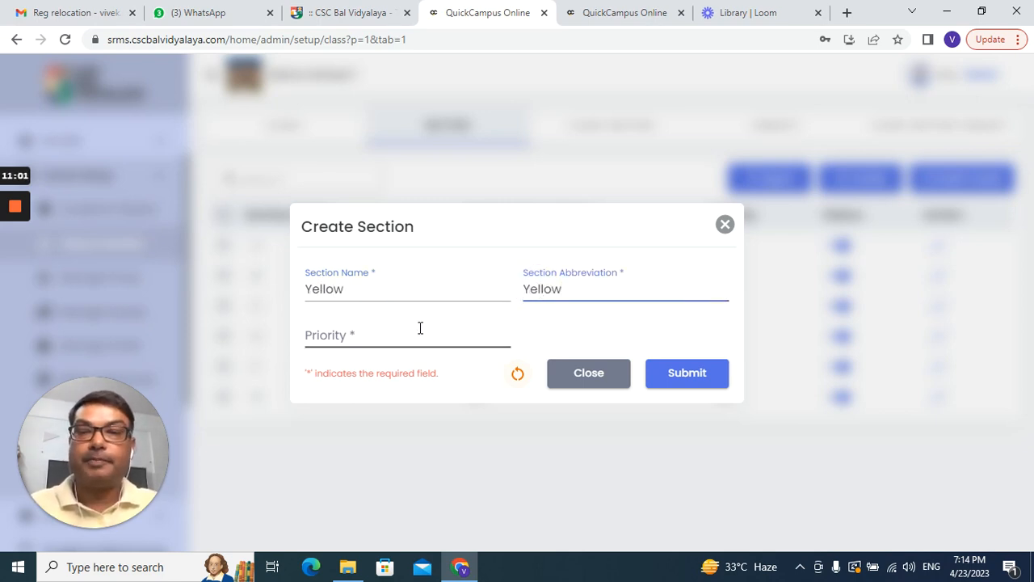
{"action": "left_click", "coordinate": [401, 336]}
{"action": "type", "text": "6"}
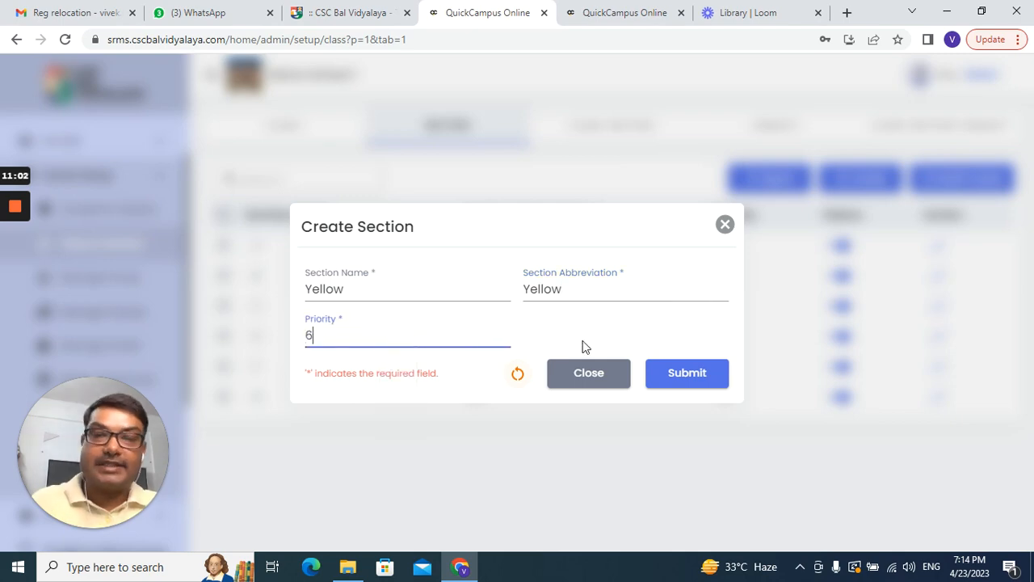
{"action": "left_click", "coordinate": [703, 378]}
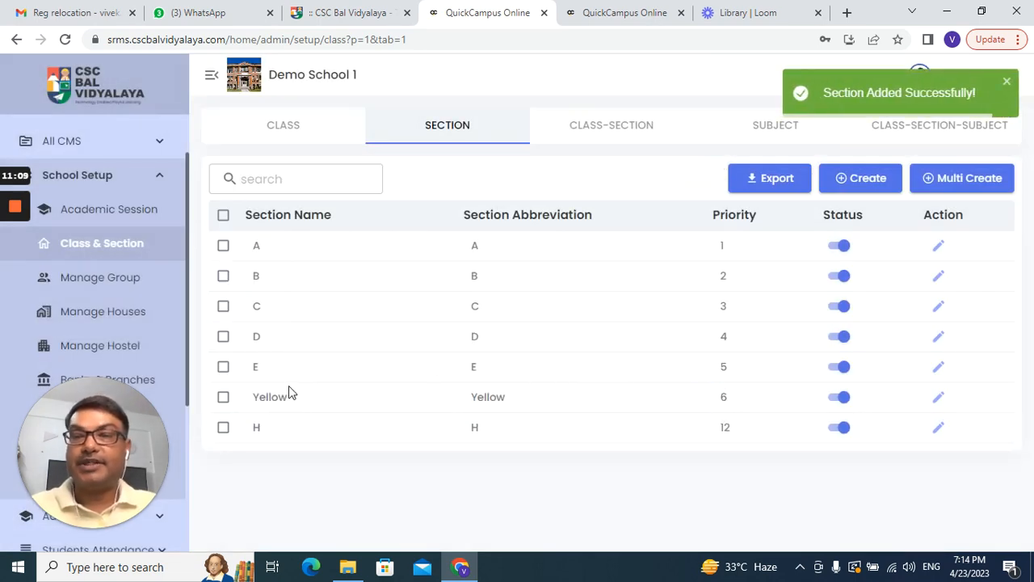
{"action": "left_click", "coordinate": [861, 178]}
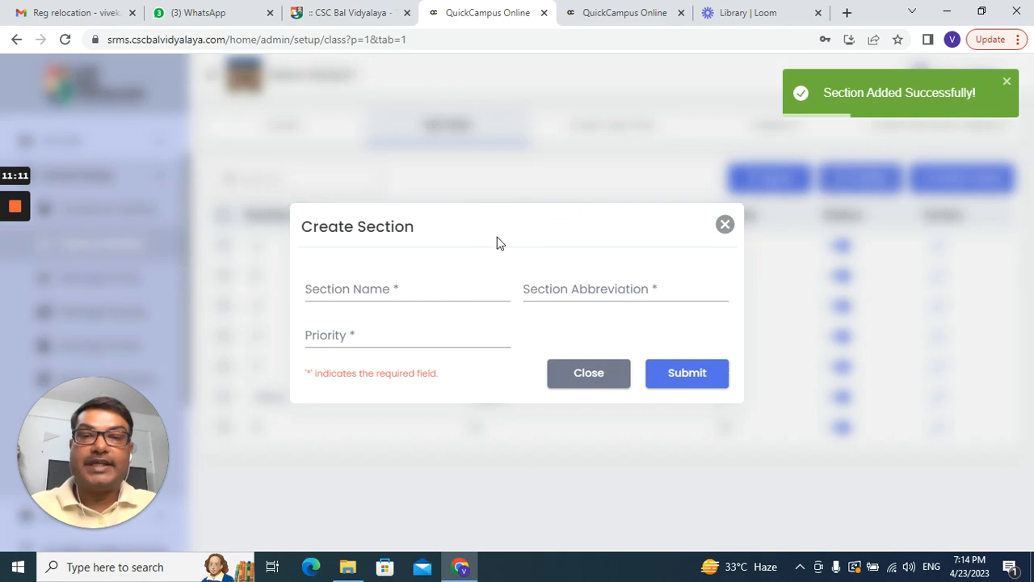
Step: Fill in section Green with abbreviation Green and try saving with priority 6, which is rejected
{"action": "left_click", "coordinate": [429, 286]}
{"action": "type", "text": "Green"}
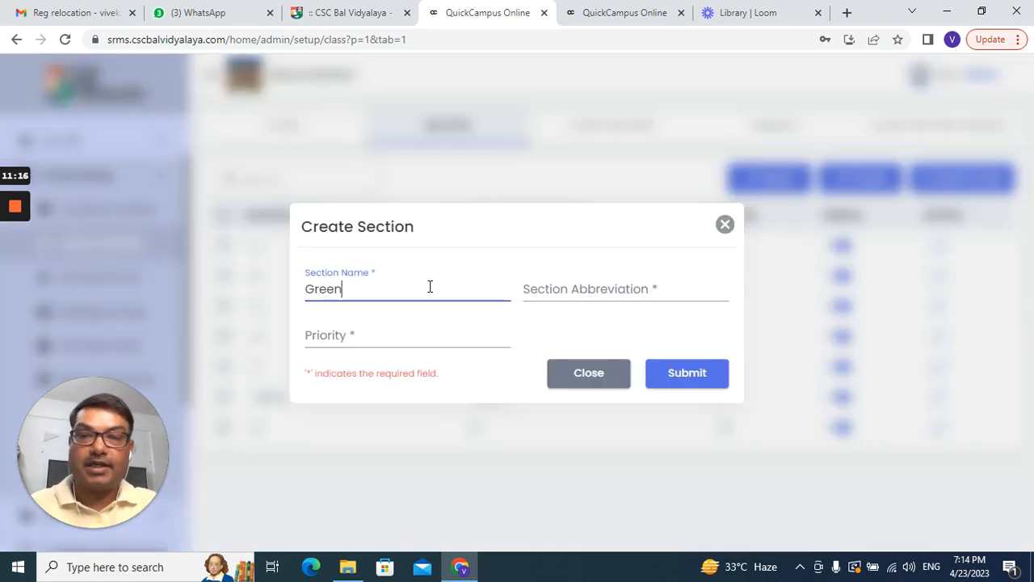
{"action": "key", "text": "Escape"}
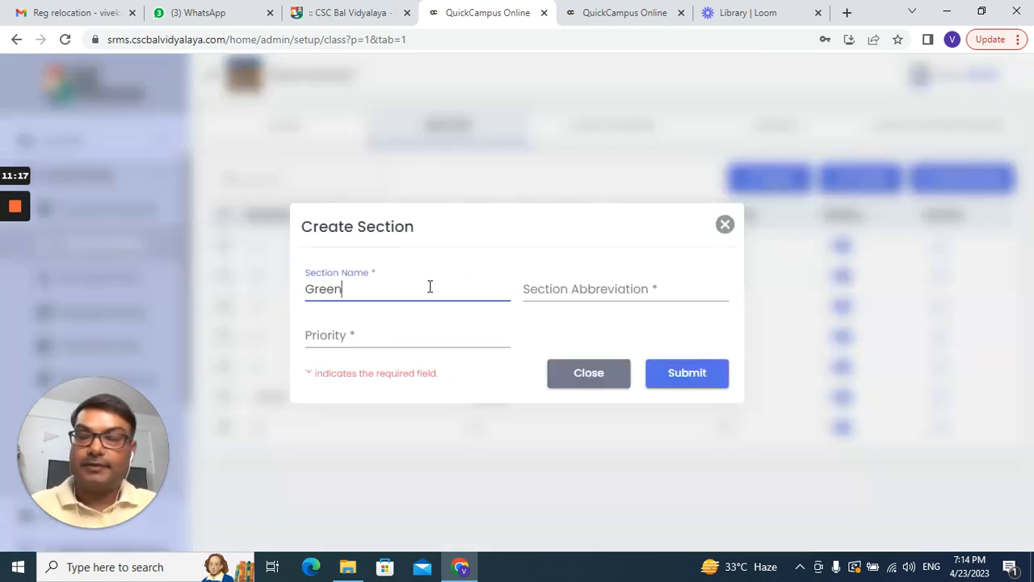
{"action": "key", "text": "Tab"}
{"action": "type", "text": "Green"}
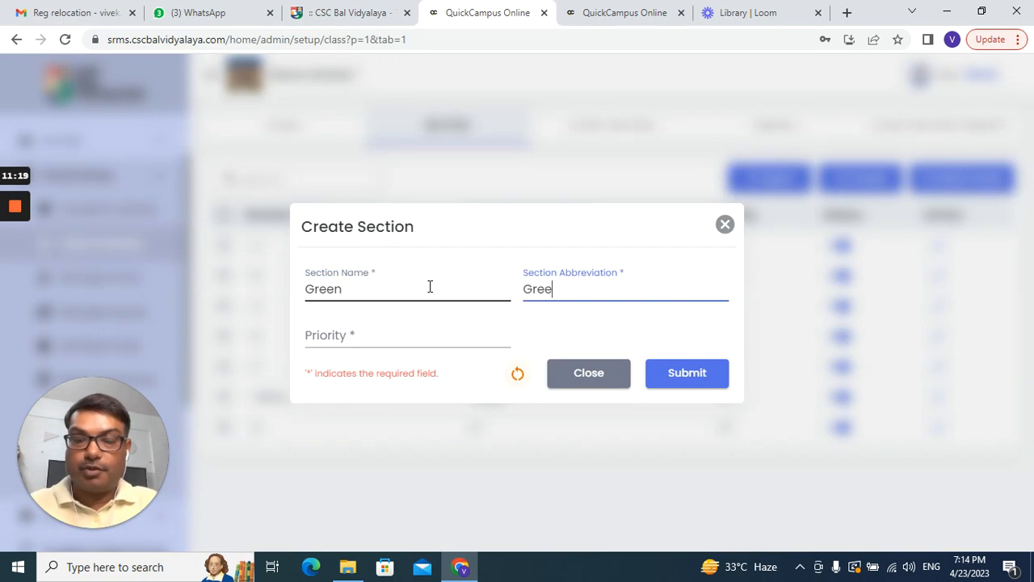
{"action": "left_click", "coordinate": [361, 331]}
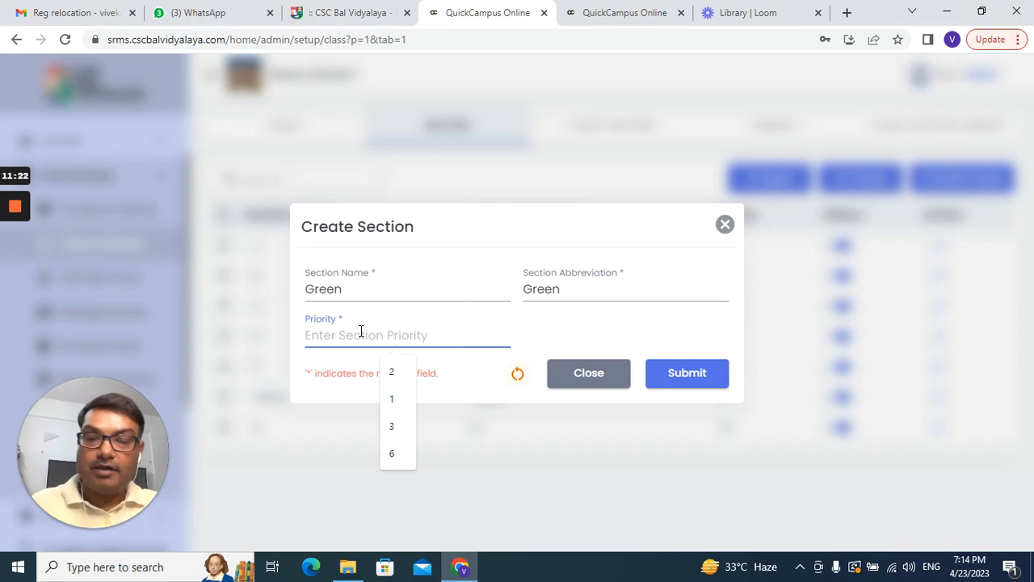
{"action": "type", "text": "7"}
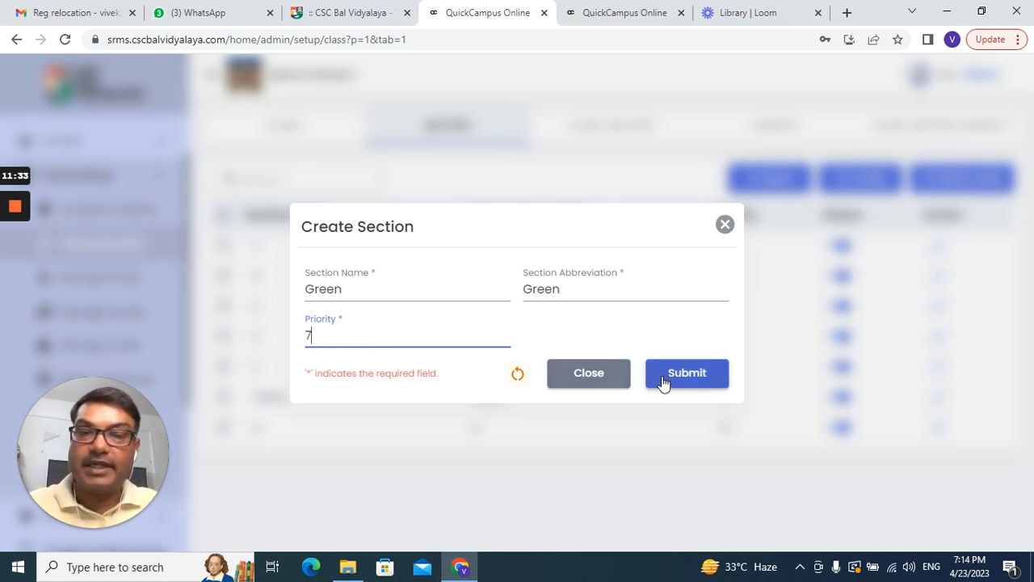
{"action": "left_click", "coordinate": [400, 335]}
{"action": "key", "text": "BackSpace"}
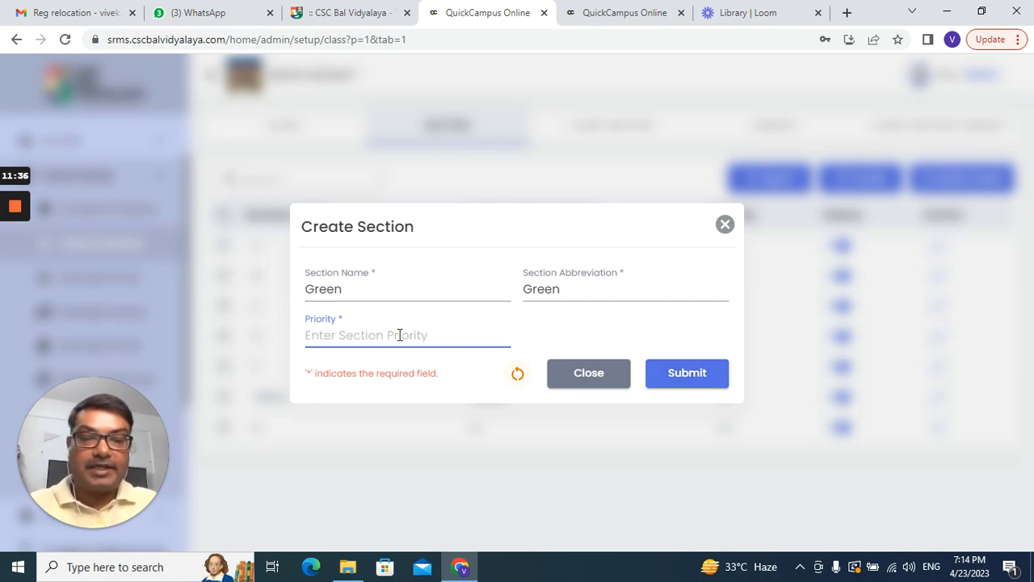
{"action": "type", "text": "6"}
{"action": "left_click", "coordinate": [670, 373]}
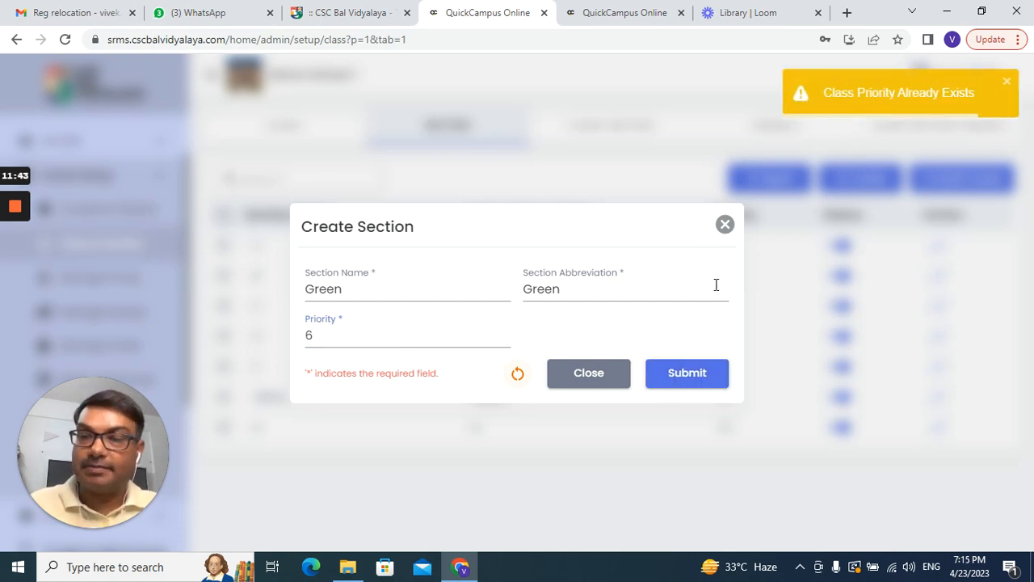
Step: Change the Green section's priority to 7 and save it
{"action": "left_click", "coordinate": [313, 339]}
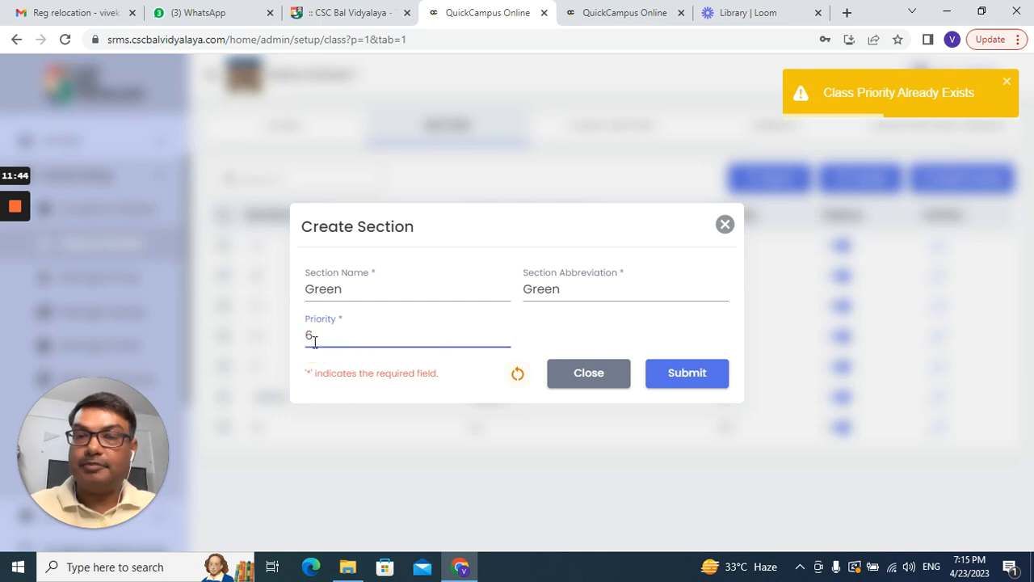
{"action": "key", "text": "BackSpace"}
{"action": "type", "text": "7"}
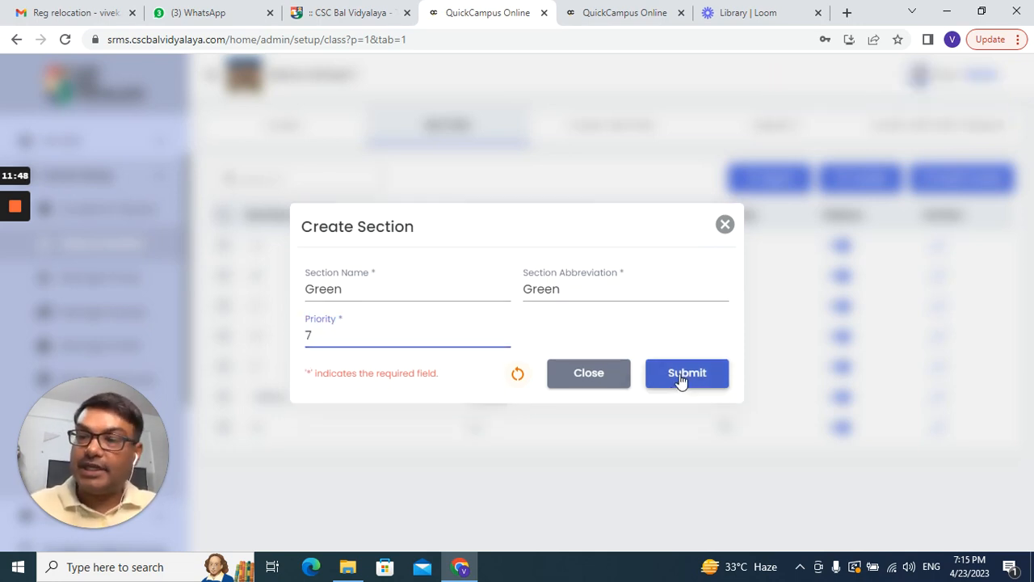
{"action": "left_click", "coordinate": [681, 374]}
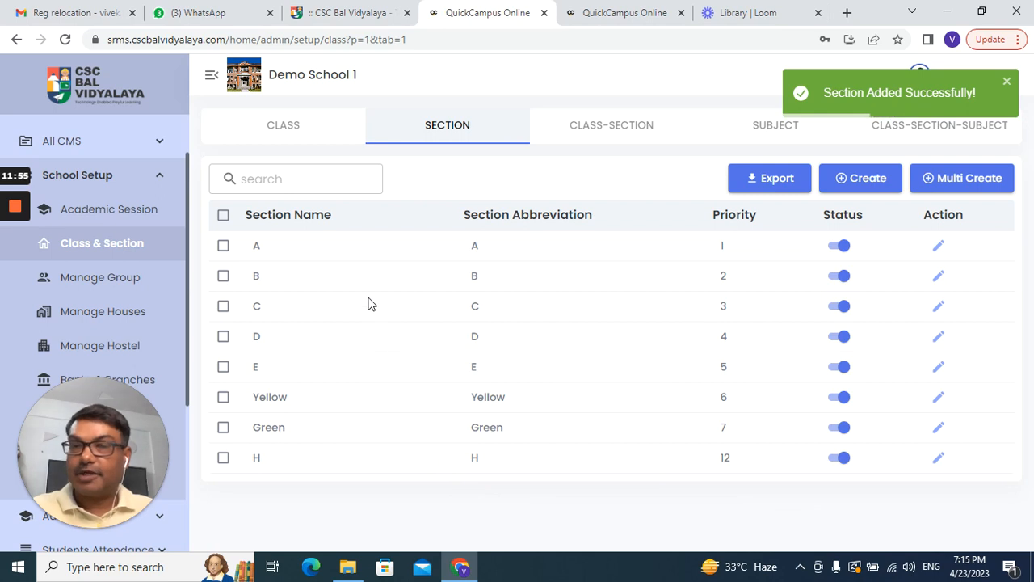
Step: Check the Green section's details, close them unchanged, and return to the class list
{"action": "left_click", "coordinate": [943, 427]}
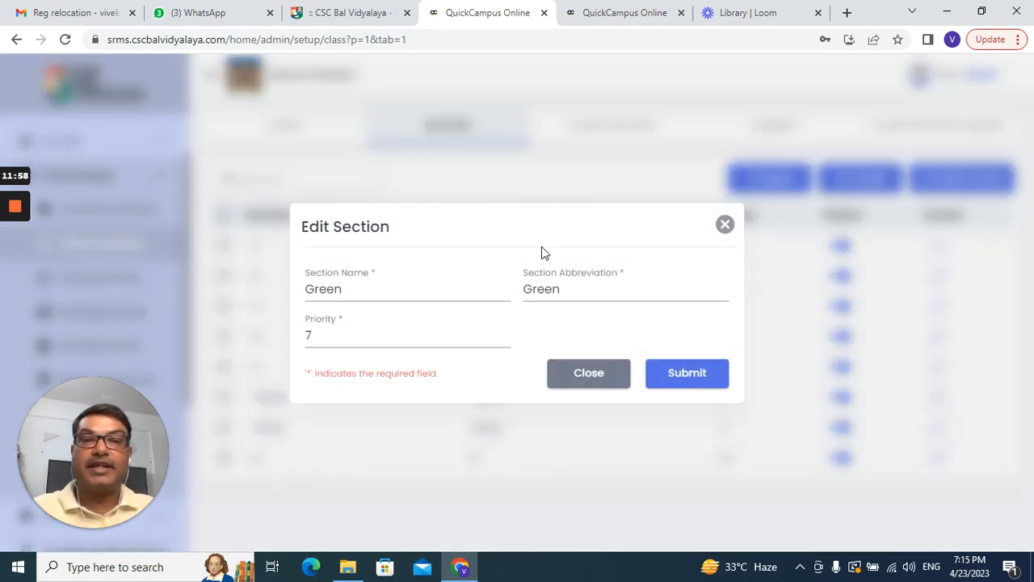
{"action": "left_click", "coordinate": [724, 225]}
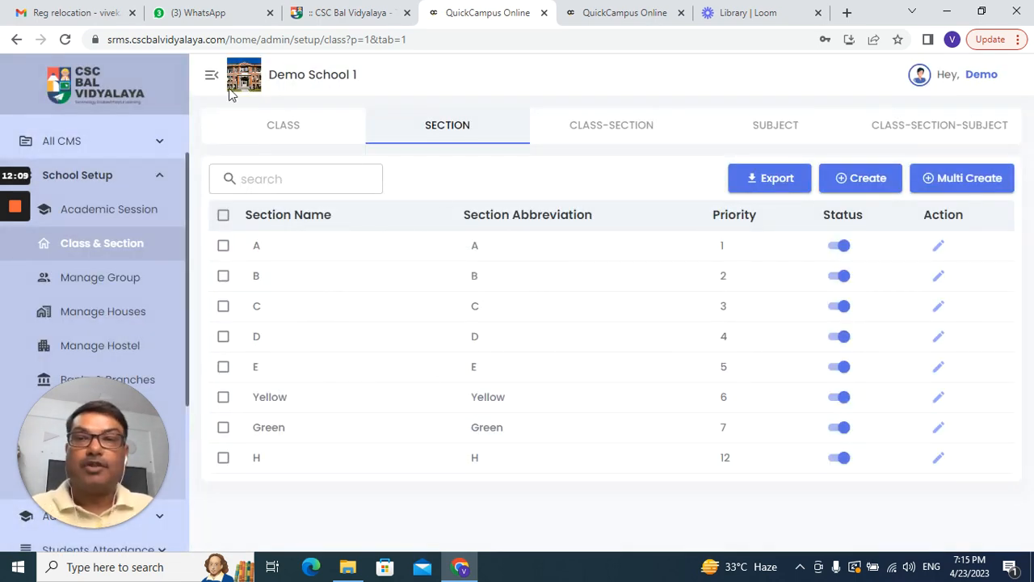
{"action": "left_click", "coordinate": [294, 131]}
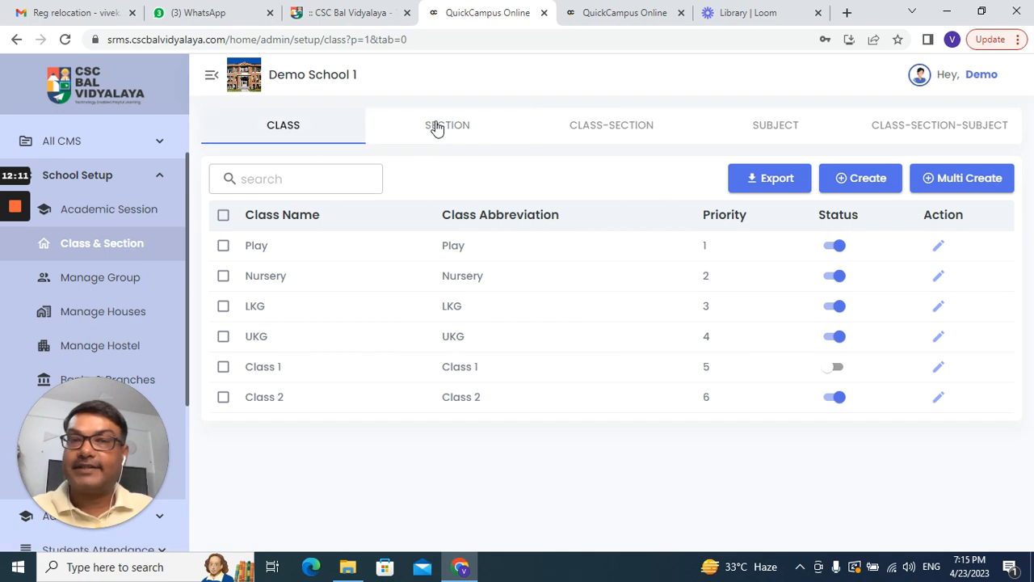
Step: Review the section list again, then bring up the class-section pairings list
{"action": "left_click", "coordinate": [437, 128]}
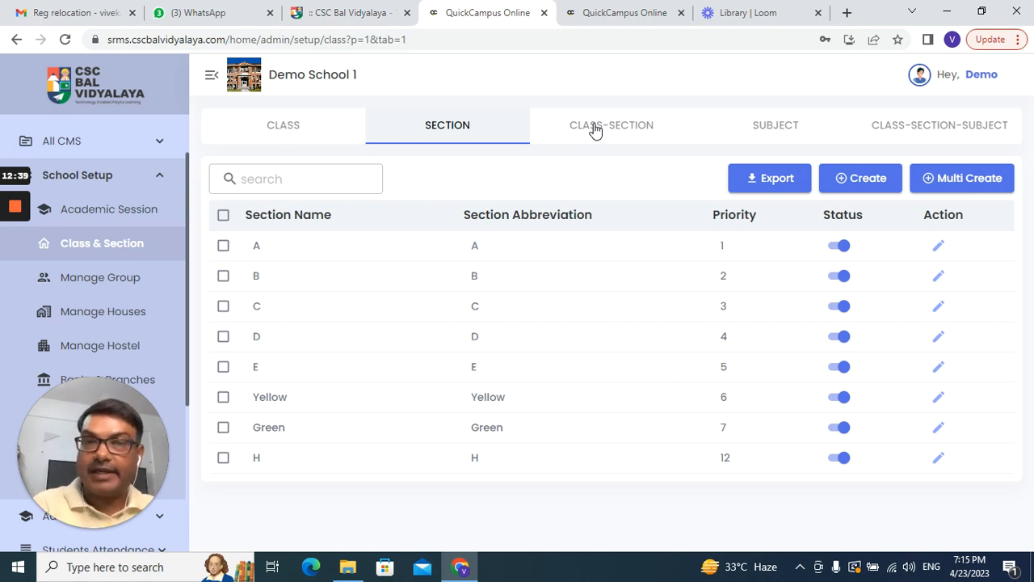
{"action": "left_click", "coordinate": [595, 131]}
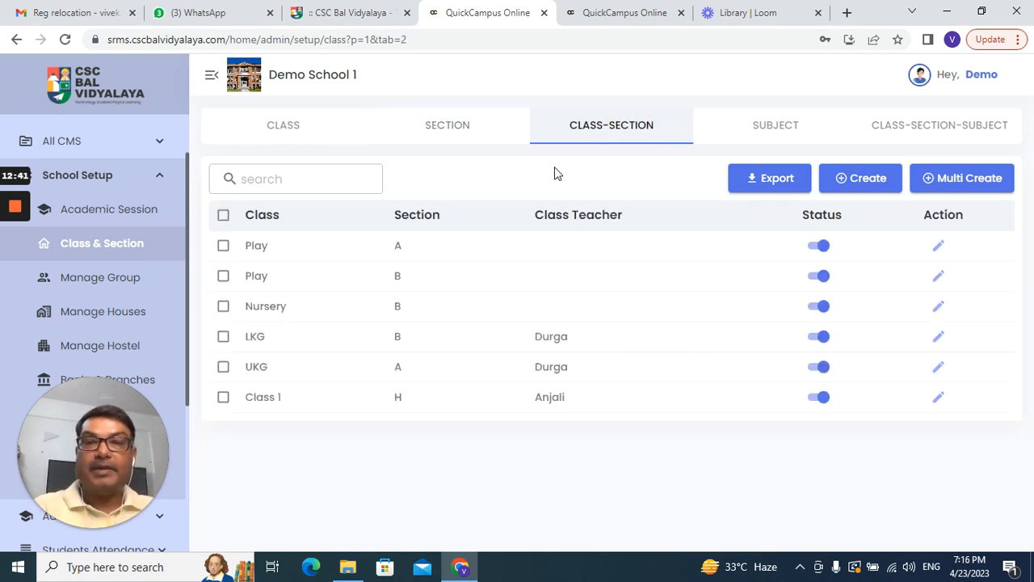
{"action": "double_click", "coordinate": [257, 245]}
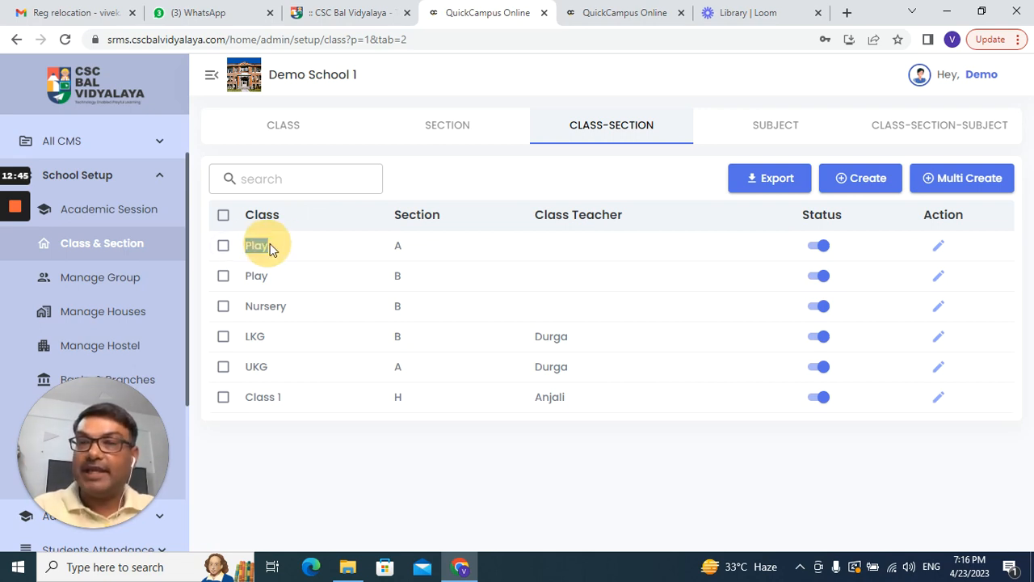
{"action": "double_click", "coordinate": [397, 245]}
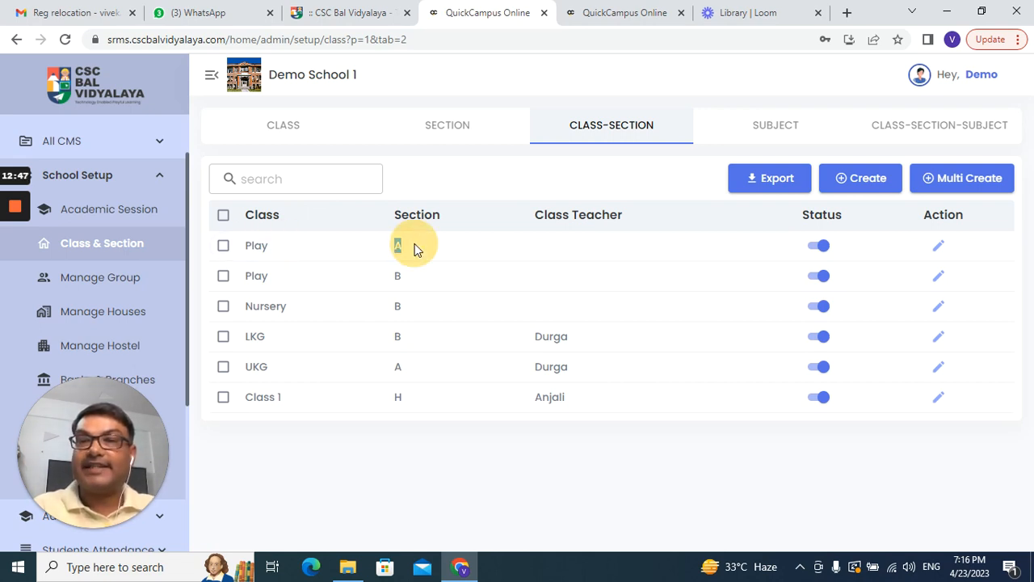
{"action": "double_click", "coordinate": [254, 276]}
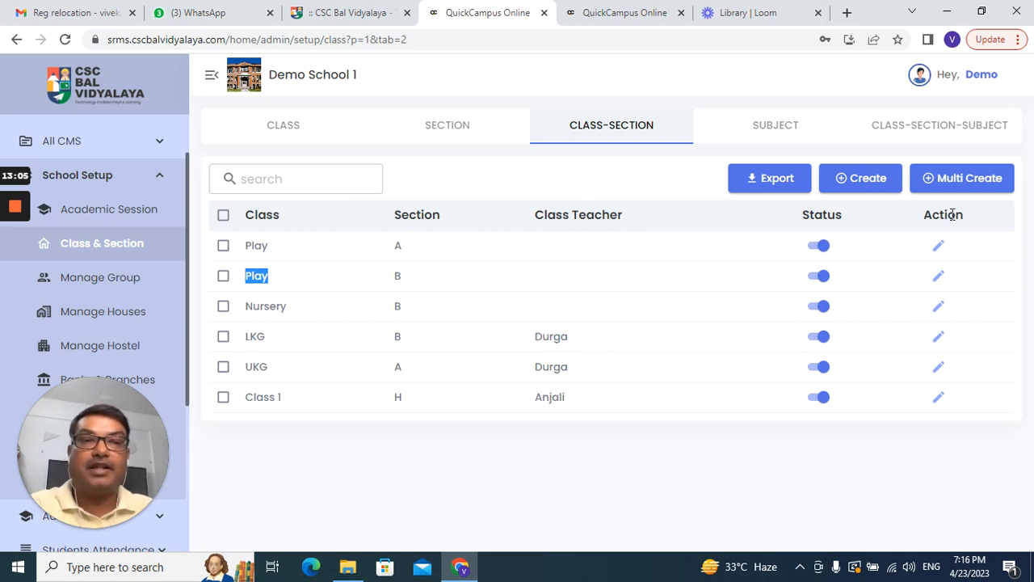
{"action": "left_click", "coordinate": [938, 245]}
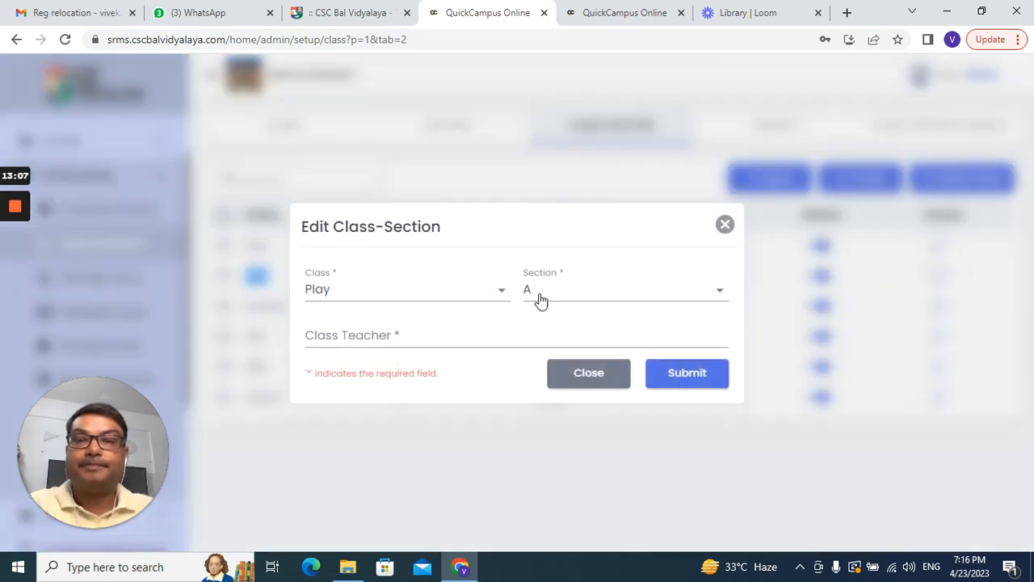
{"action": "left_click", "coordinate": [477, 340]}
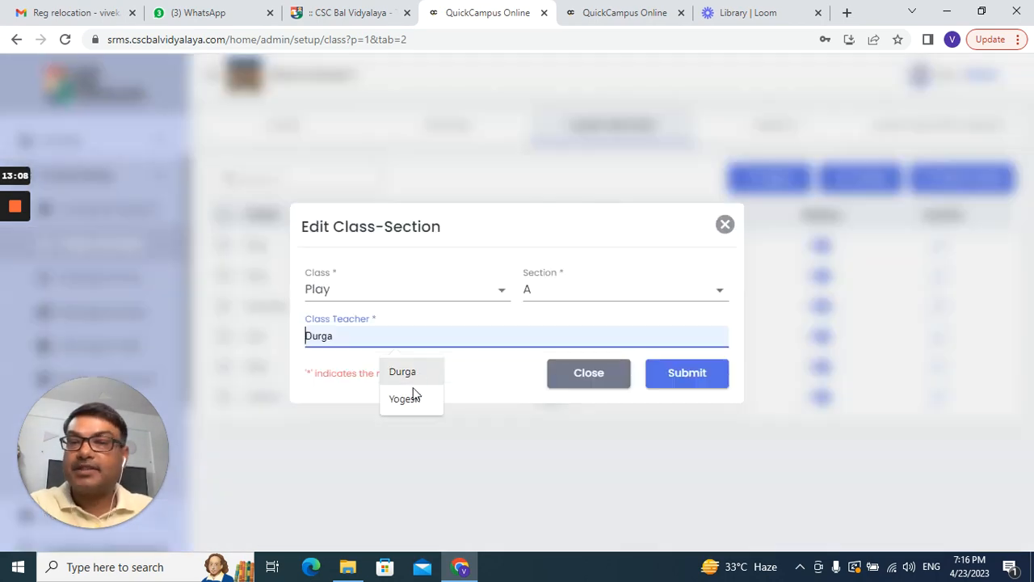
{"action": "left_click", "coordinate": [725, 224]}
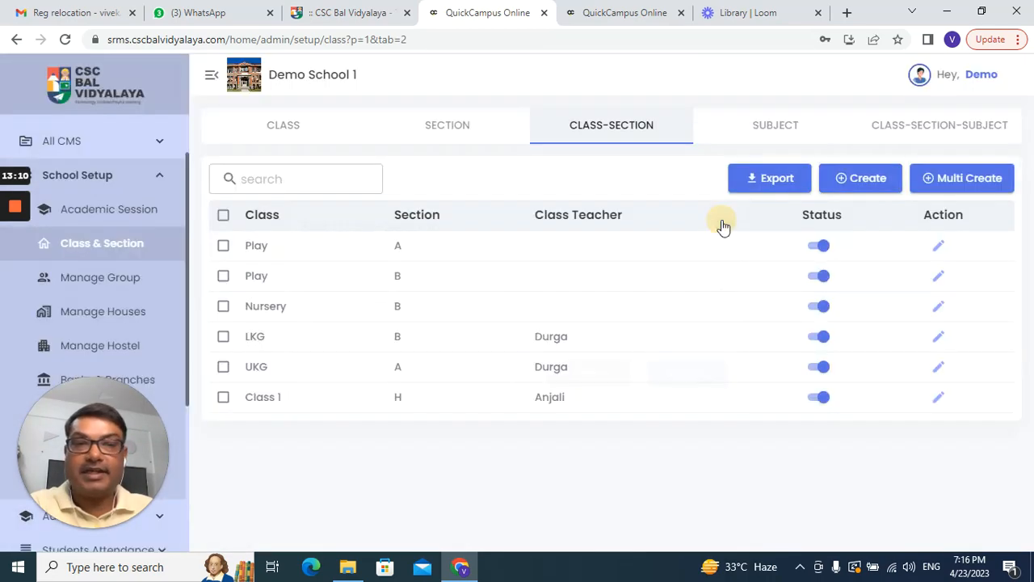
Step: Create a class-section for class UKG, section Yellow, with the new class teacher's name entered
{"action": "left_click", "coordinate": [873, 188]}
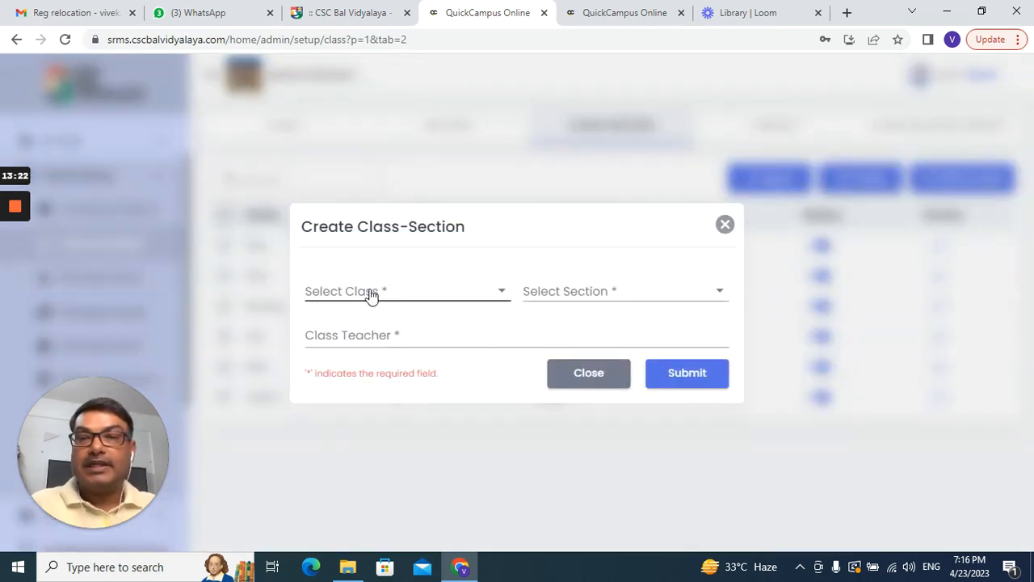
{"action": "left_click", "coordinate": [371, 295]}
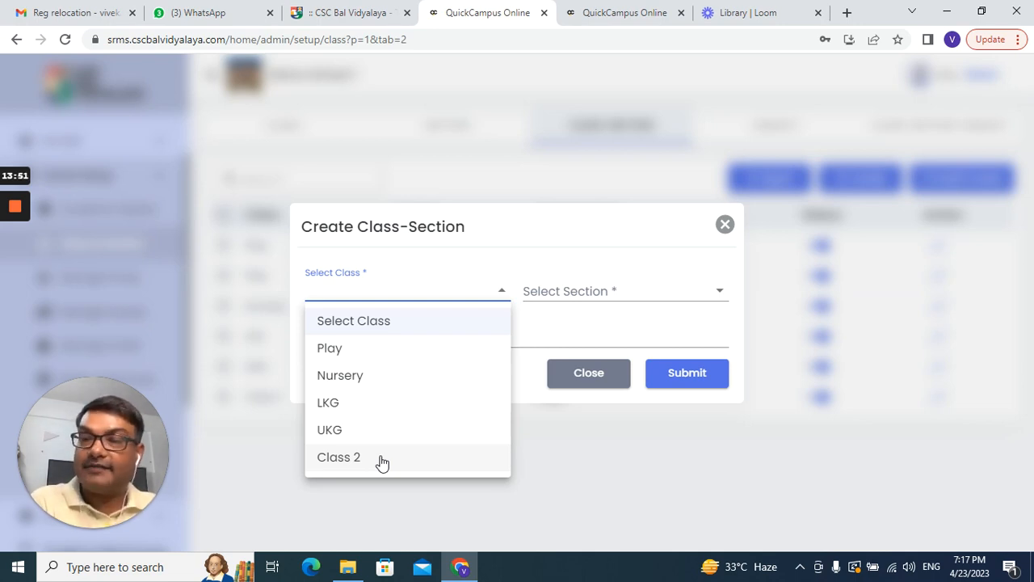
{"action": "left_click", "coordinate": [344, 436]}
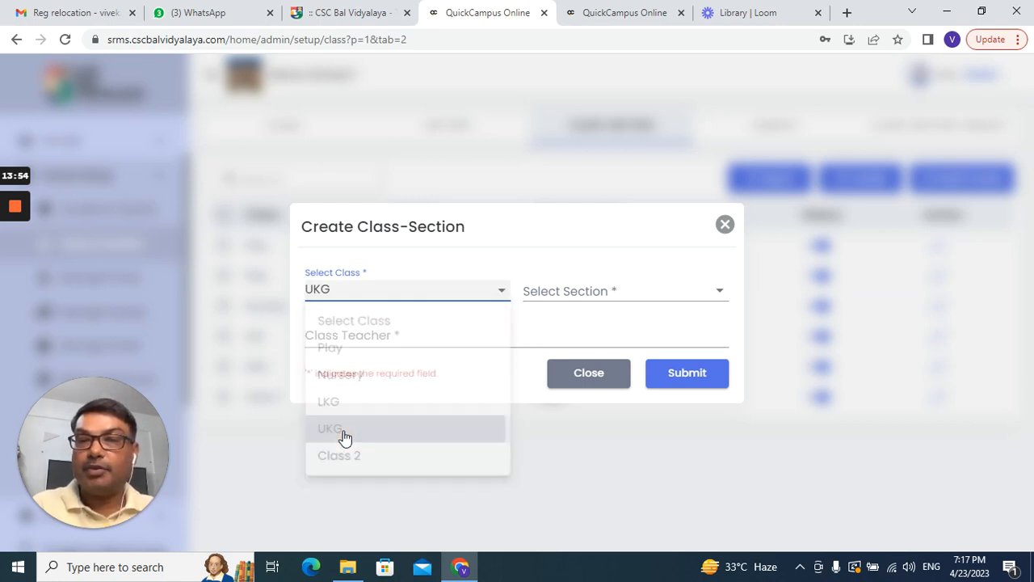
{"action": "left_click", "coordinate": [587, 298]}
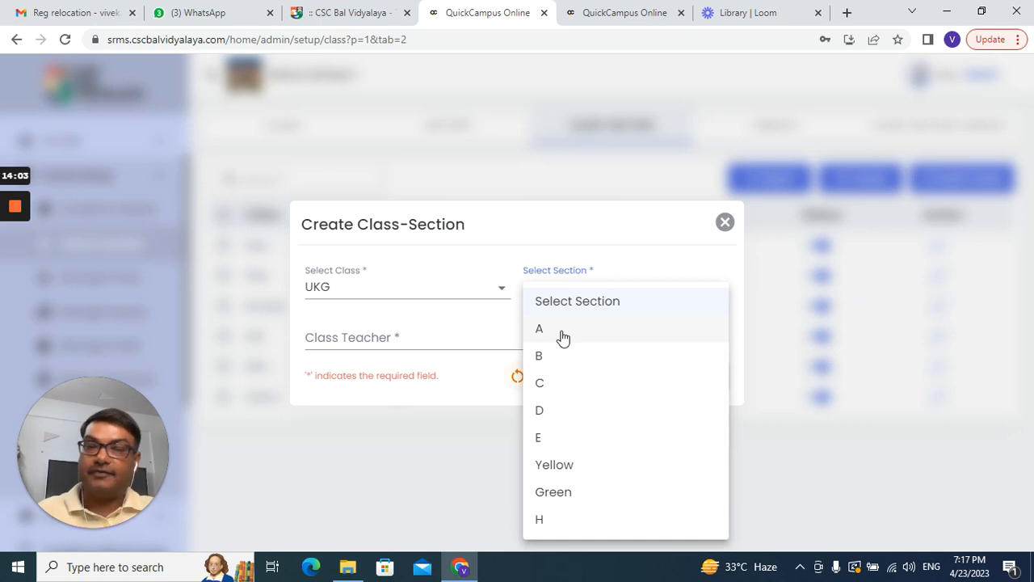
{"action": "left_click", "coordinate": [643, 472]}
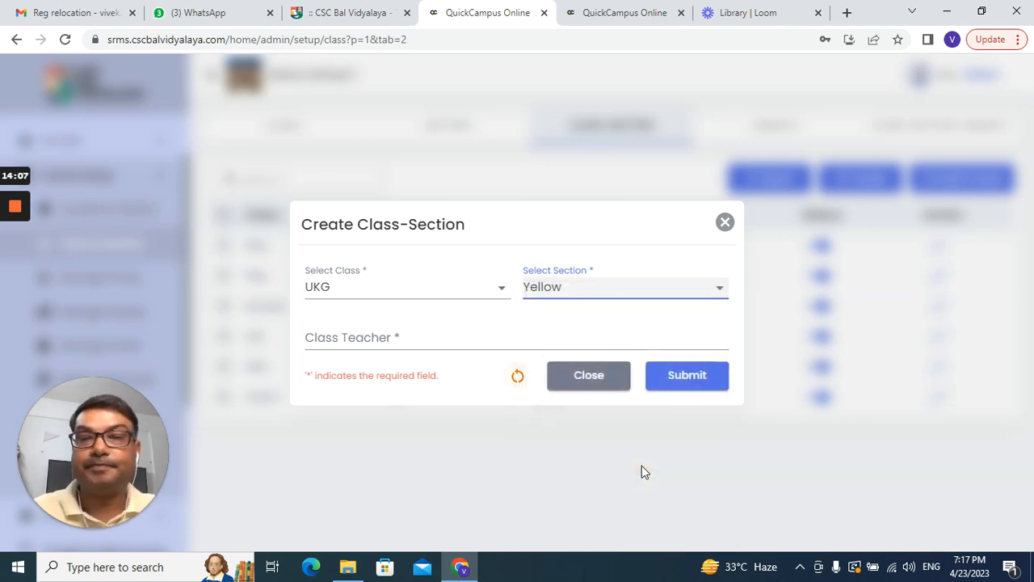
{"action": "left_click", "coordinate": [414, 338]}
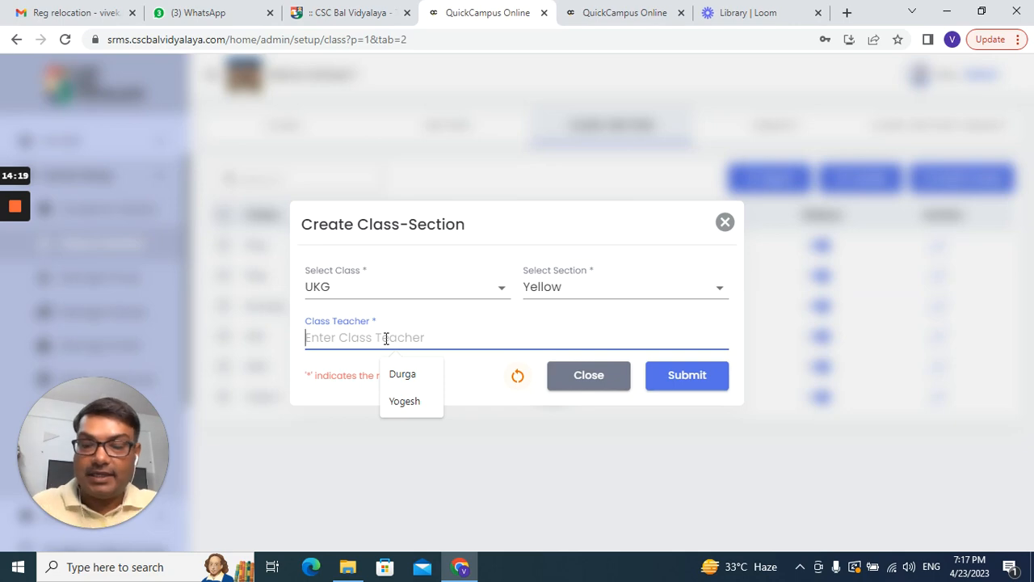
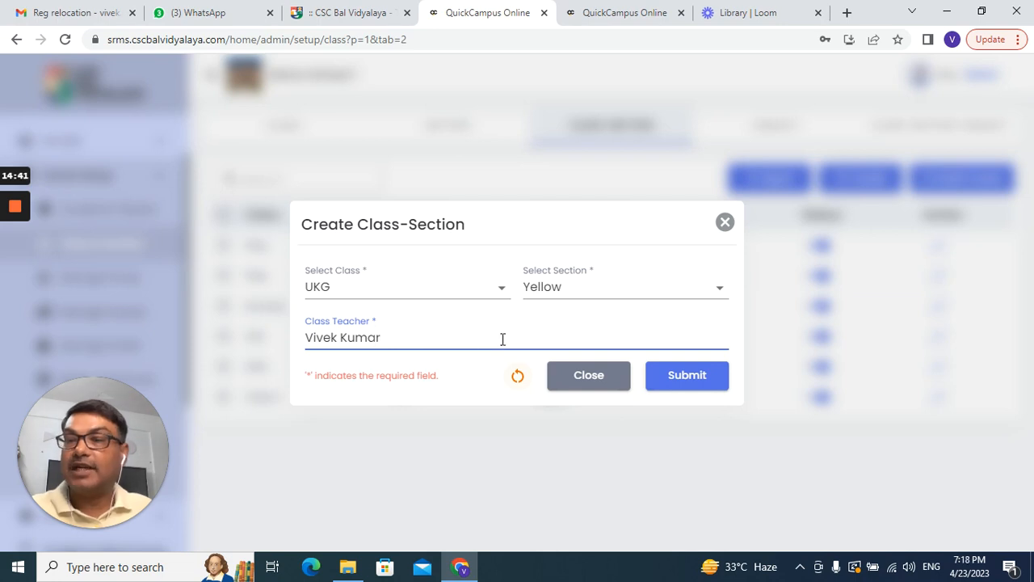
{"action": "left_click", "coordinate": [700, 381]}
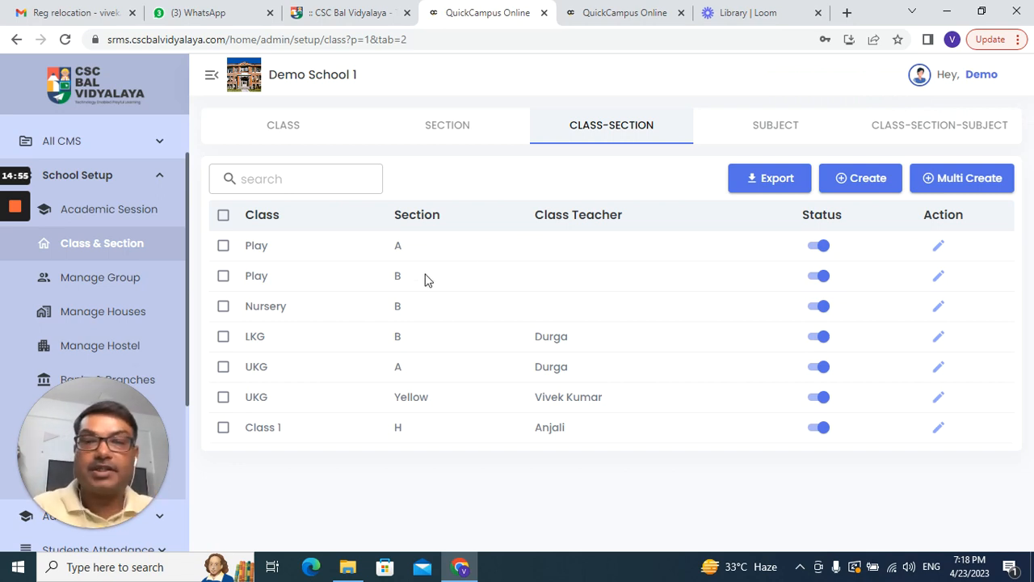
Step: Create a UKG Green class-section, filling in the same class teacher after the empty-field error
{"action": "left_click", "coordinate": [865, 179]}
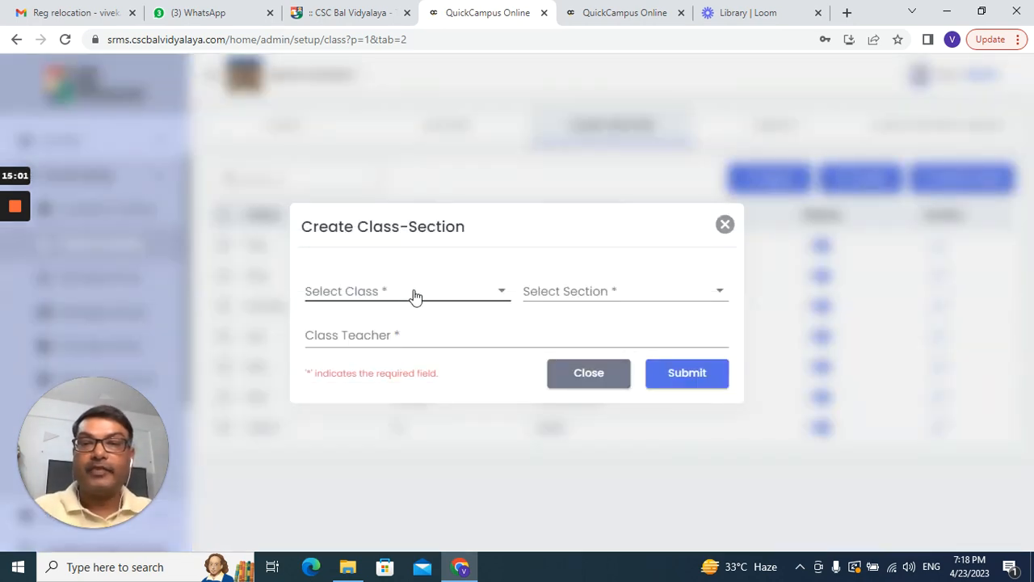
{"action": "left_click", "coordinate": [414, 294]}
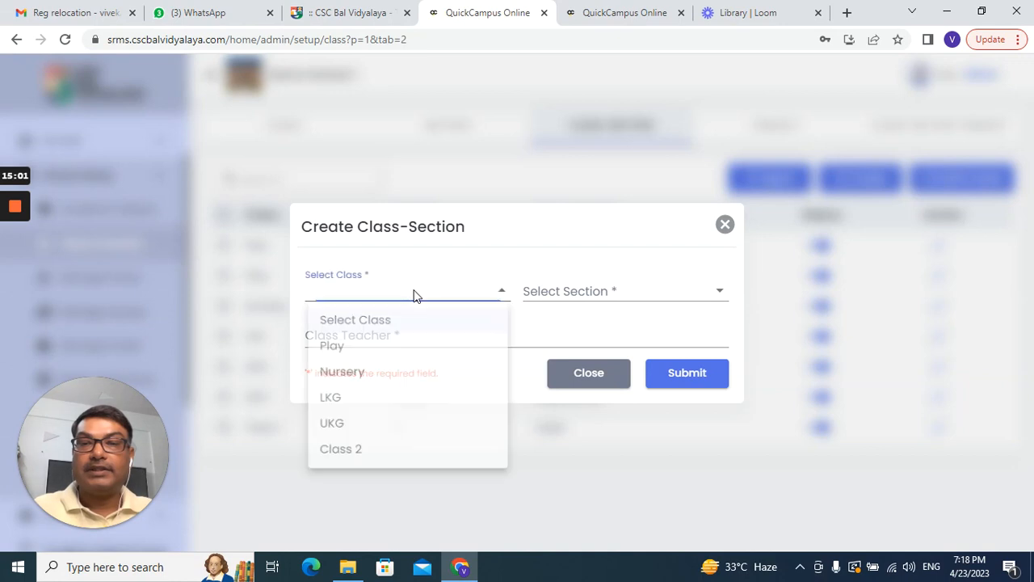
{"action": "left_click", "coordinate": [360, 434]}
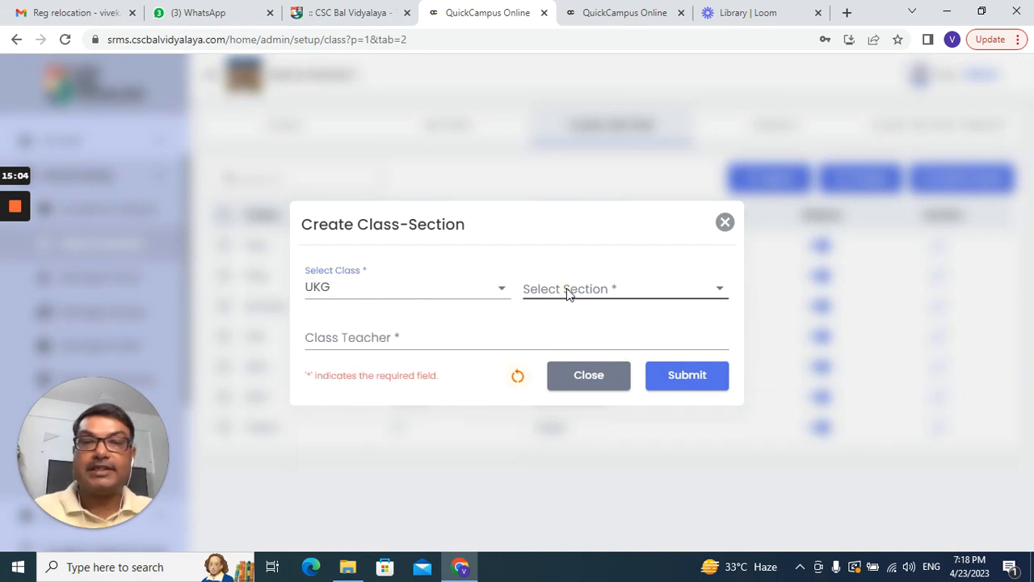
{"action": "left_click", "coordinate": [568, 292]}
{"action": "left_click", "coordinate": [579, 495]}
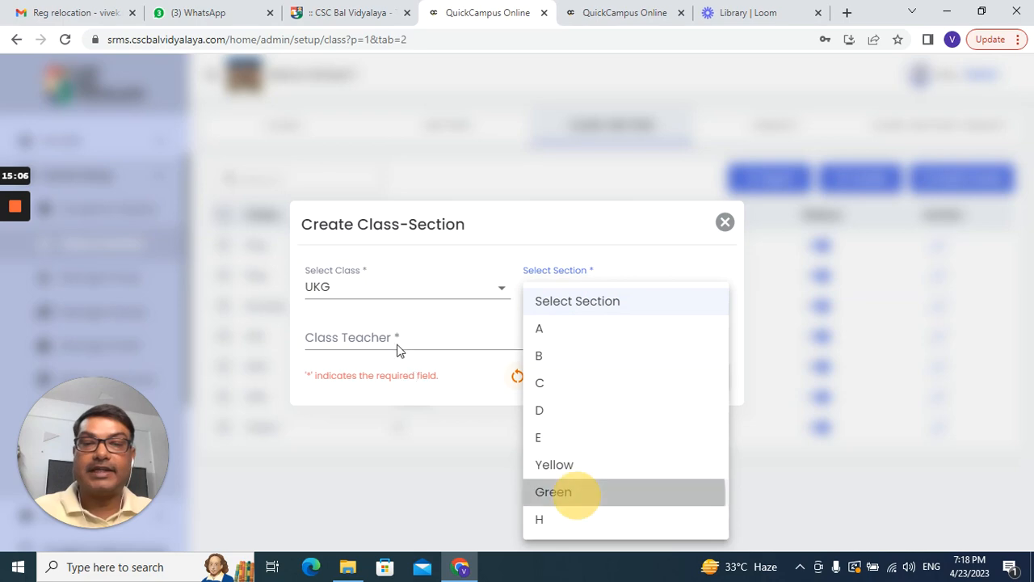
{"action": "left_click", "coordinate": [396, 337]}
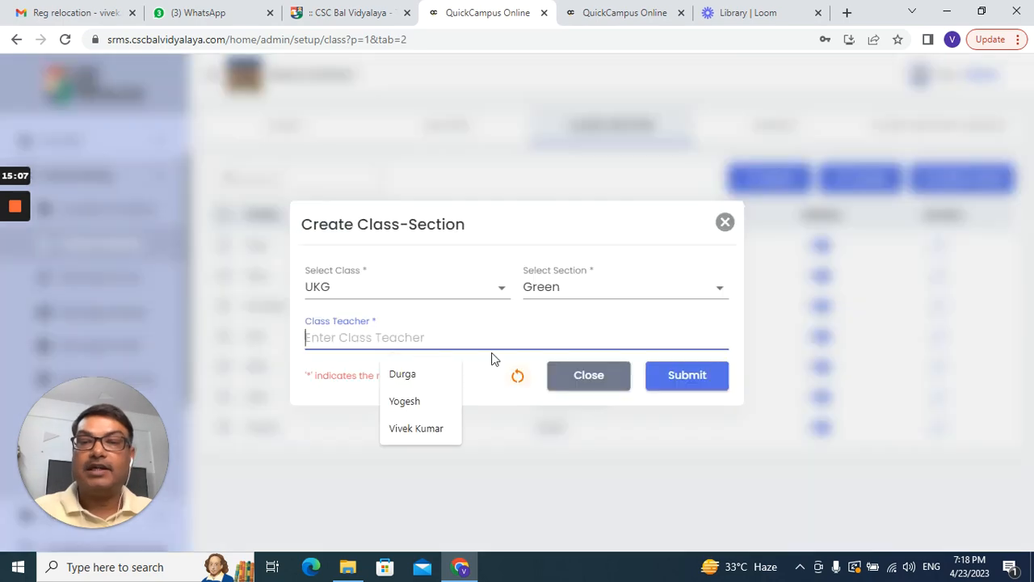
{"action": "left_click", "coordinate": [686, 380]}
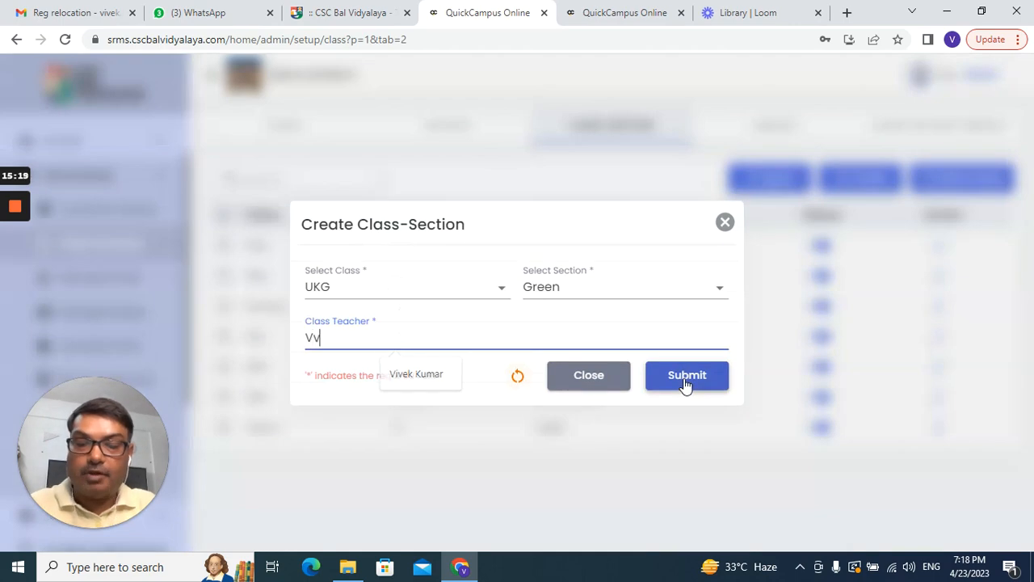
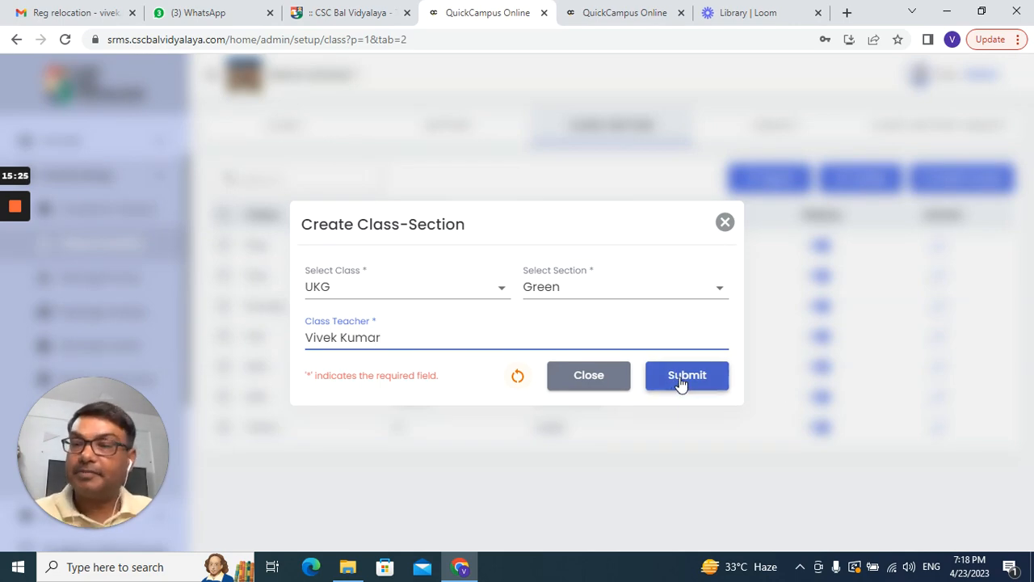
{"action": "left_click", "coordinate": [681, 381]}
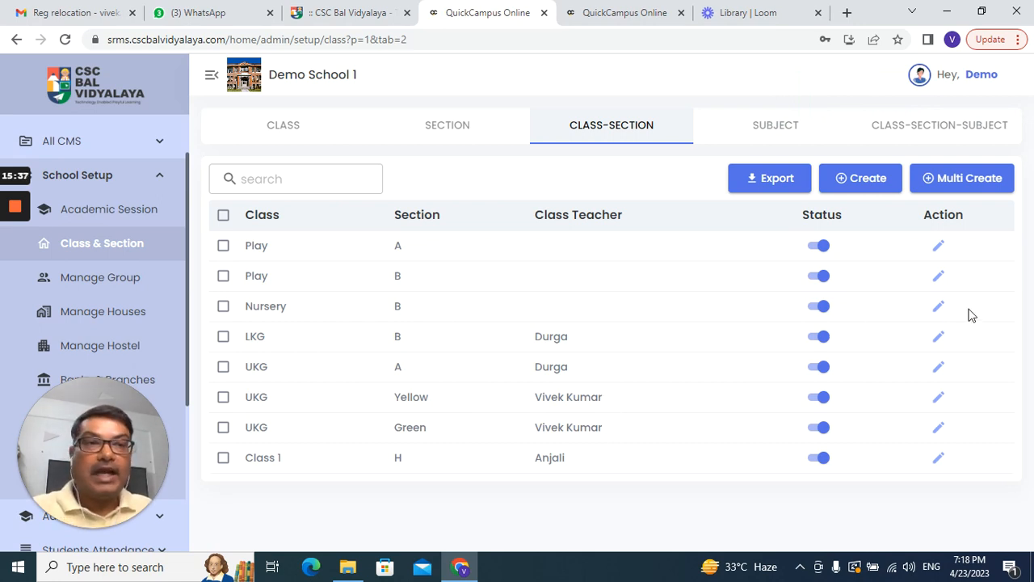
Step: Export the class-section list to Excel and open the downloaded Class Section.xlsx
{"action": "left_click", "coordinate": [775, 184]}
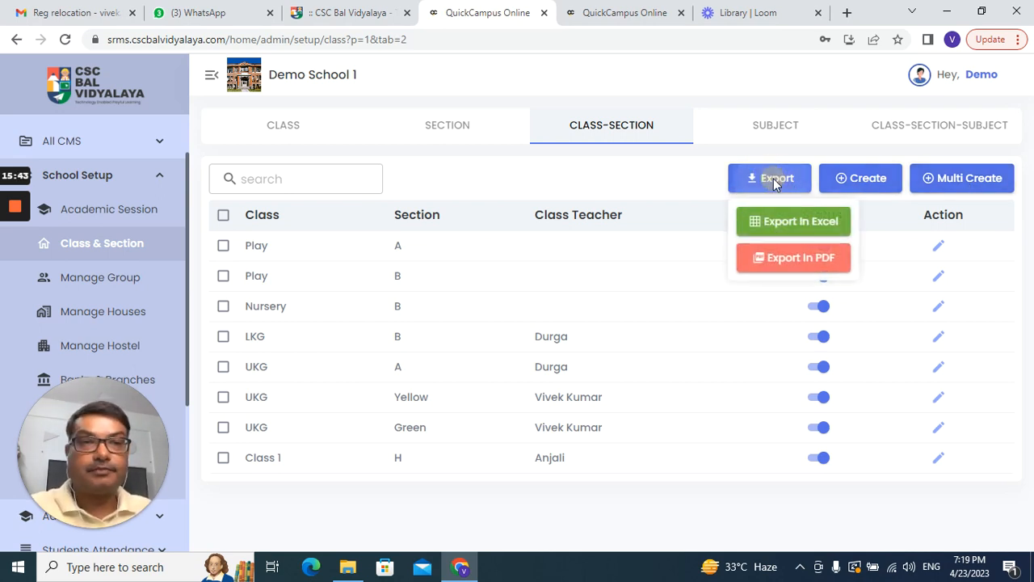
{"action": "left_click", "coordinate": [782, 223]}
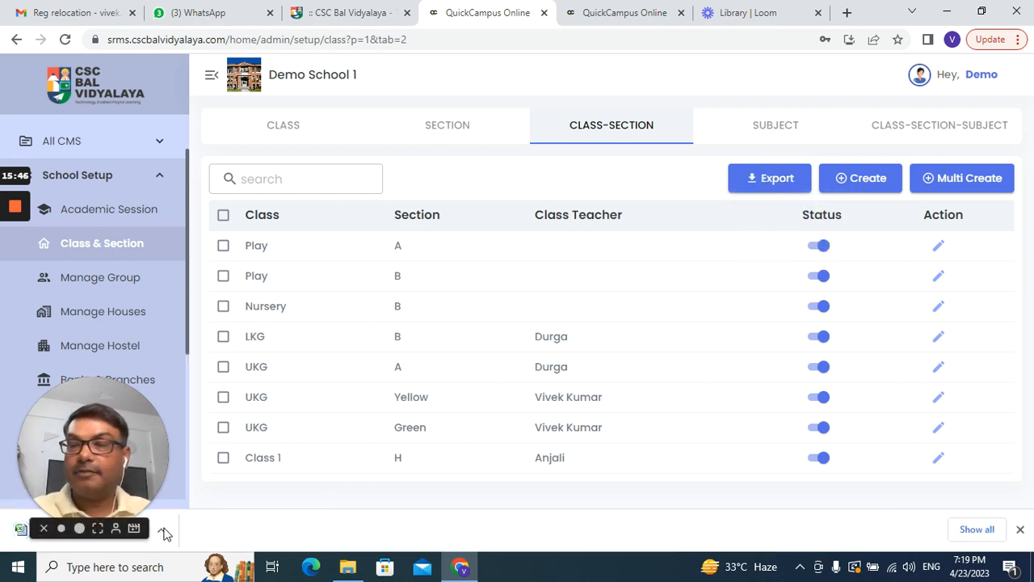
{"action": "left_click", "coordinate": [161, 532]}
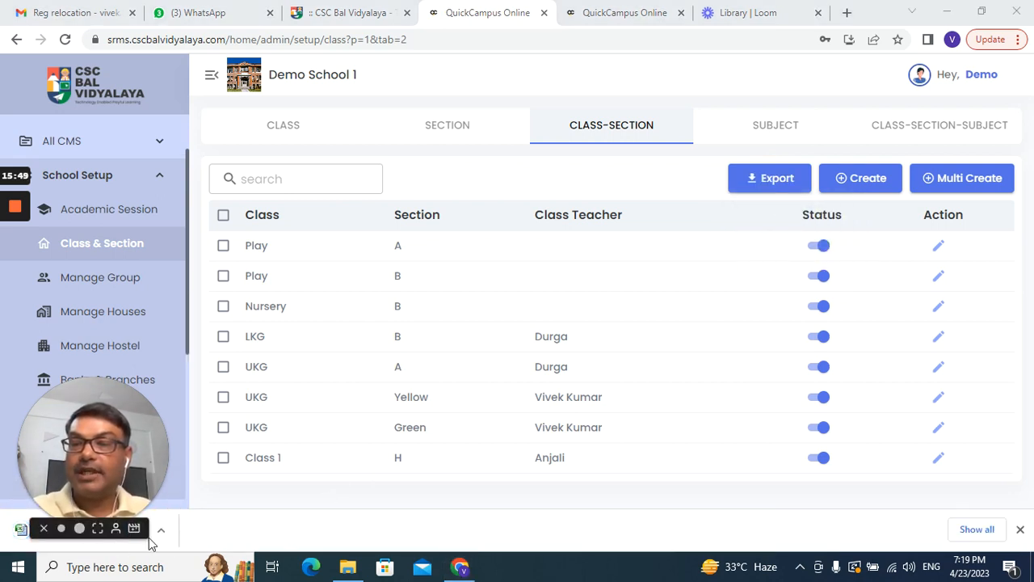
{"action": "left_click_drag", "start_coordinate": [50, 413], "coordinate": [86, 186]}
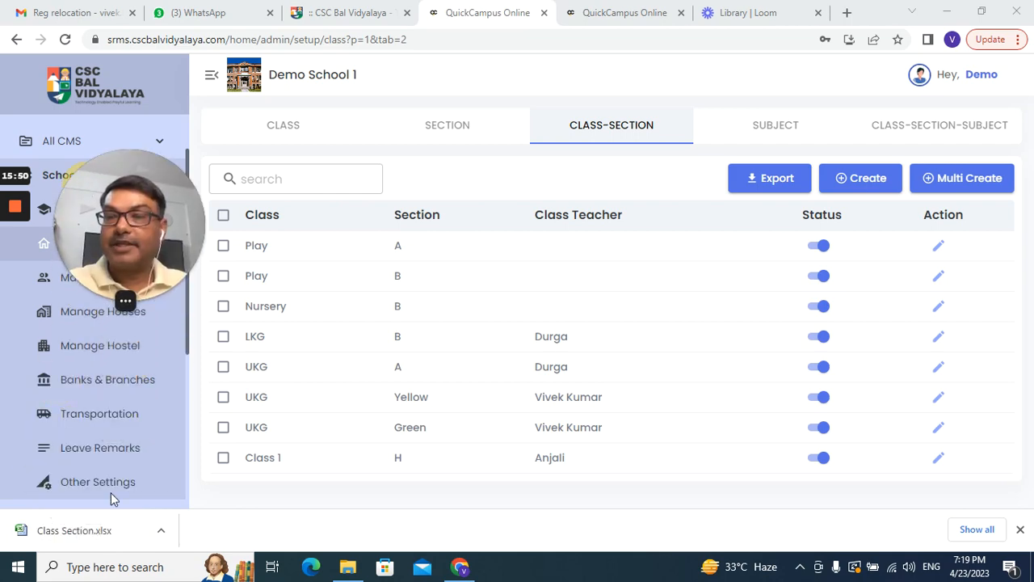
{"action": "left_click", "coordinate": [161, 531]}
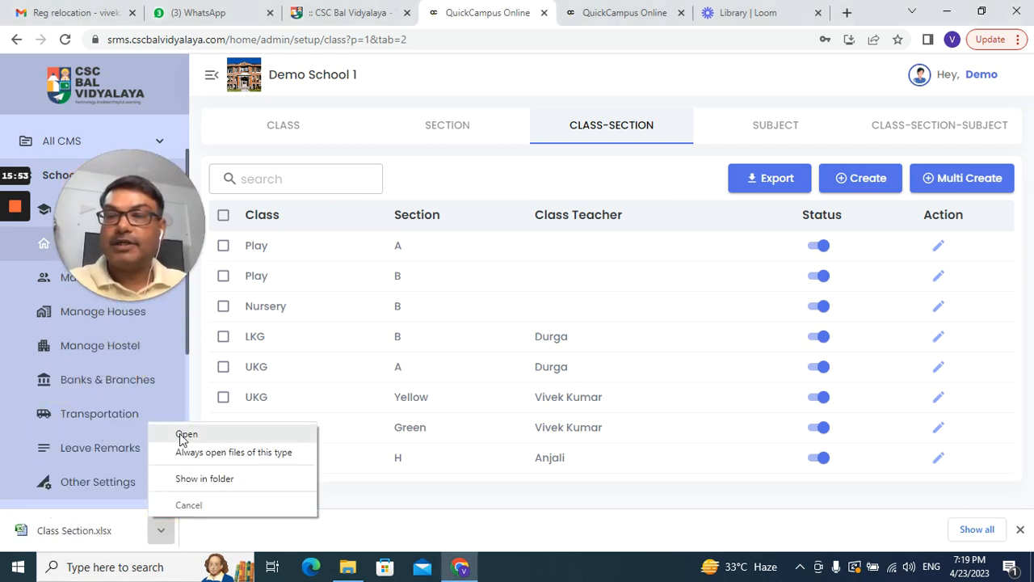
{"action": "left_click", "coordinate": [186, 434]}
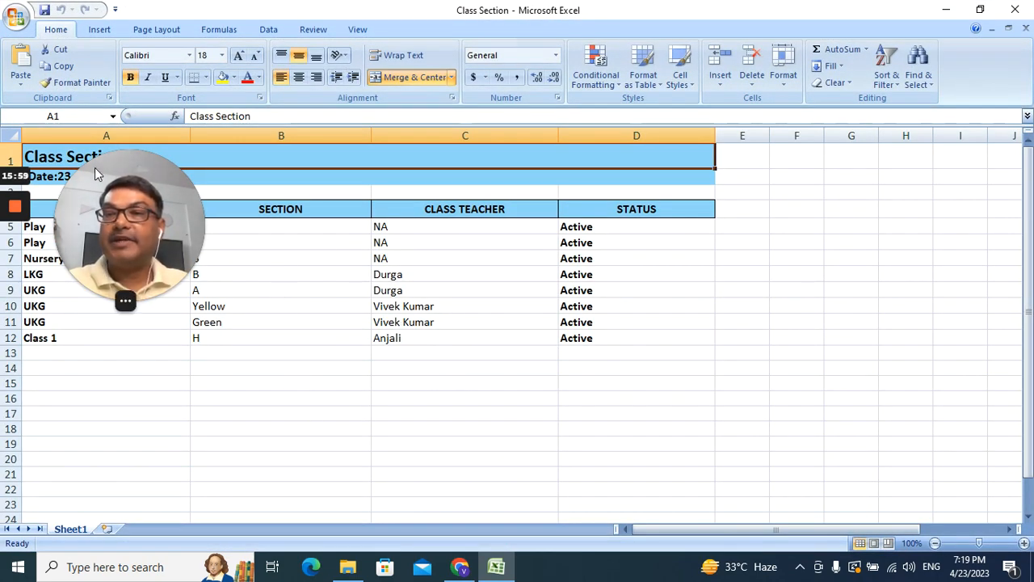
Step: Look over the eight pairings in the Class Section sheet, then close Excel
{"action": "left_click_drag", "start_coordinate": [94, 167], "coordinate": [801, 349]}
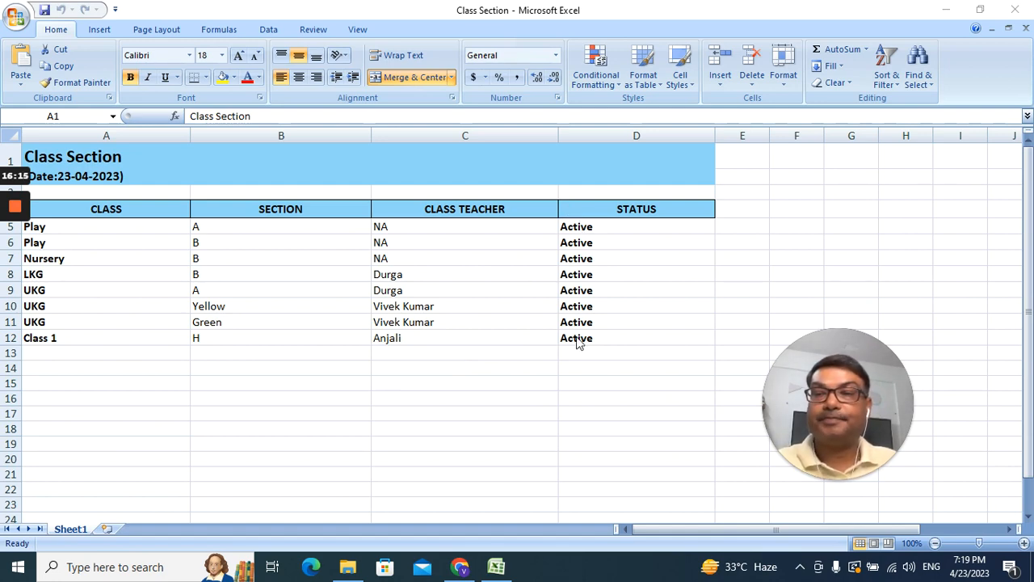
{"action": "left_click", "coordinate": [1003, 10]}
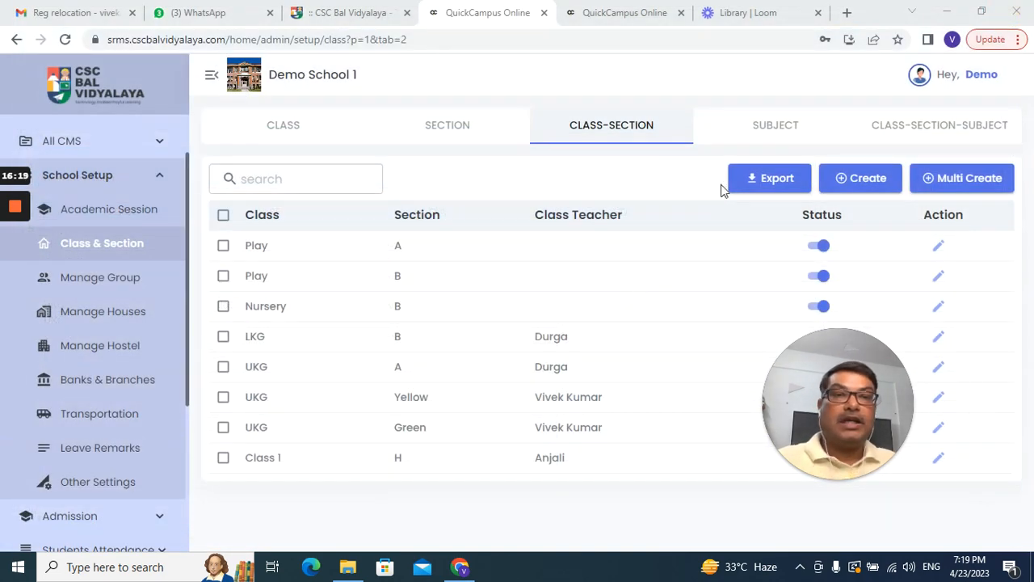
Step: Show the subject list with its nine subjects, Hindi G through English
{"action": "left_click", "coordinate": [764, 128]}
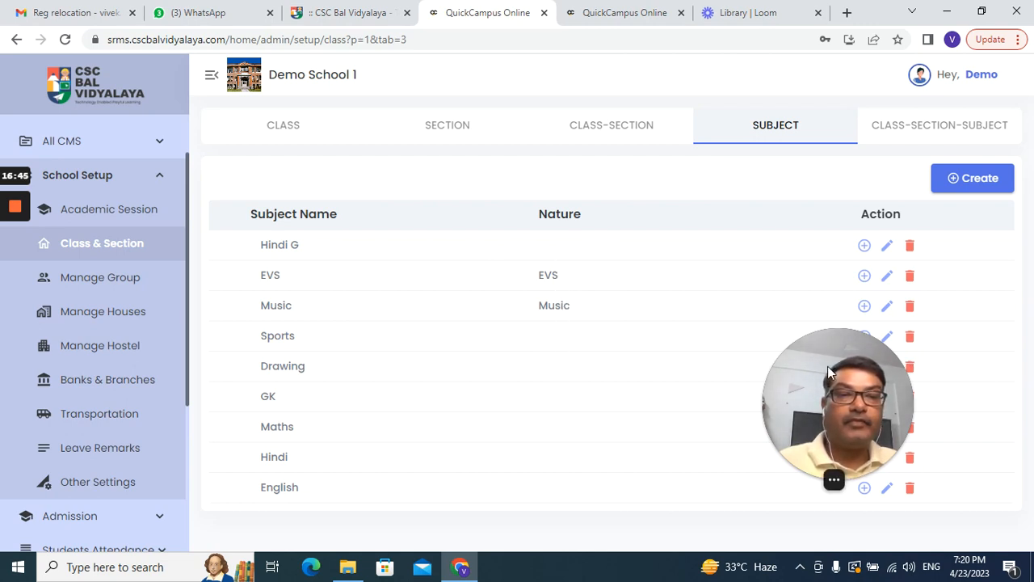
{"action": "left_click_drag", "start_coordinate": [828, 366], "coordinate": [48, 448]}
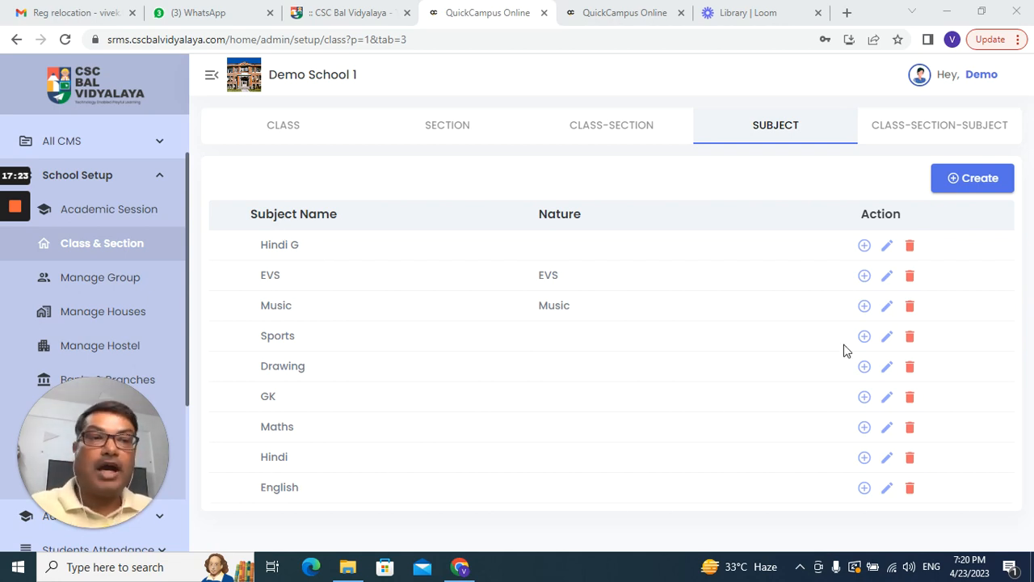
Step: Create the subject Marathi with nature Language
{"action": "left_click", "coordinate": [986, 183]}
{"action": "left_click", "coordinate": [397, 297]}
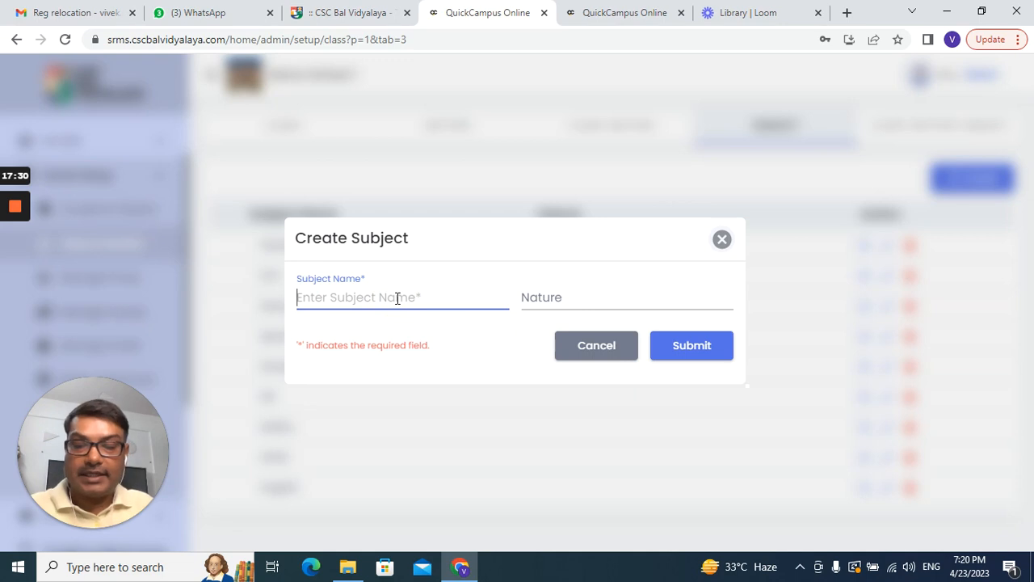
{"action": "type", "text": "Marathi"}
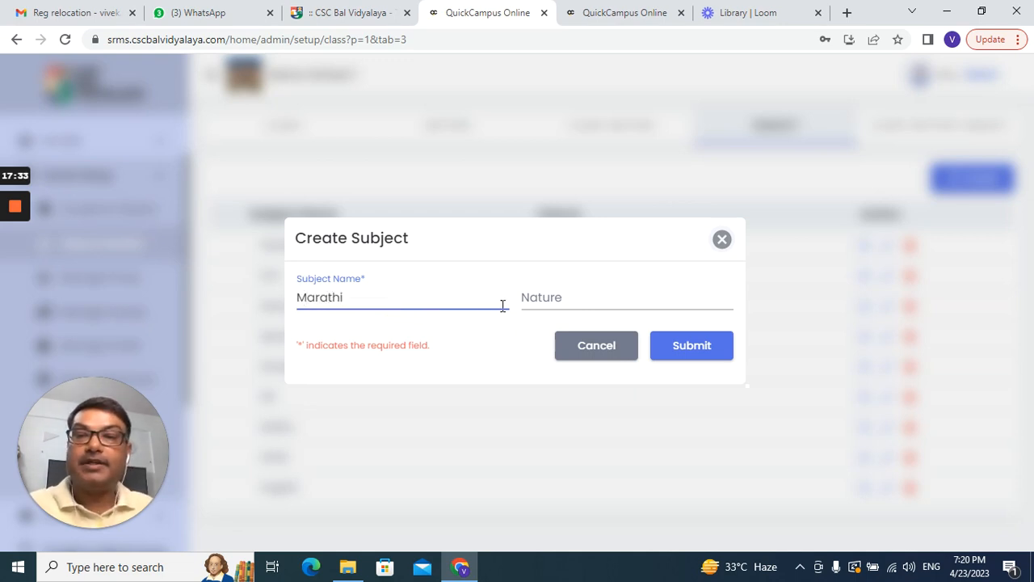
{"action": "left_click", "coordinate": [547, 299]}
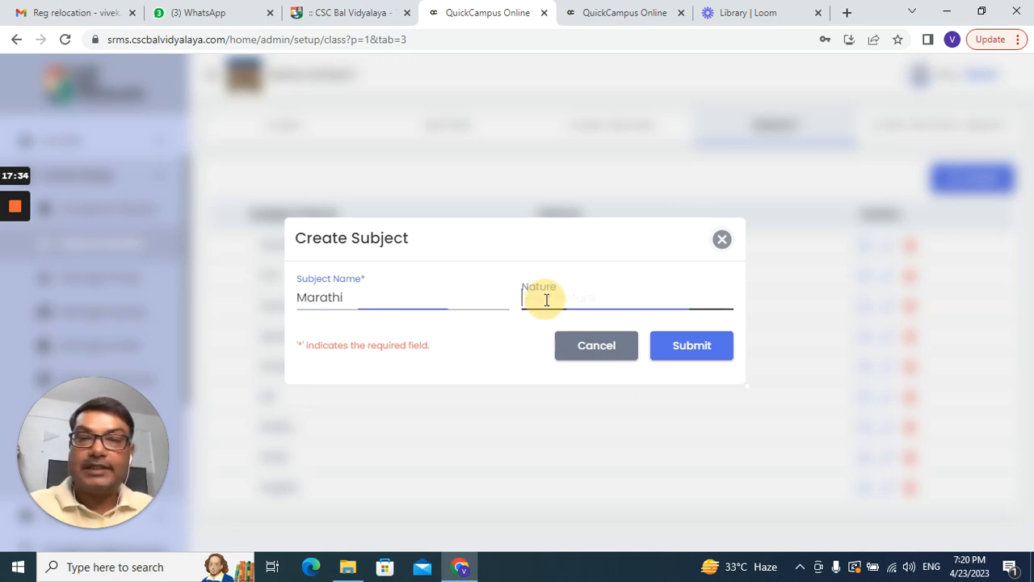
{"action": "type", "text": "Langua"}
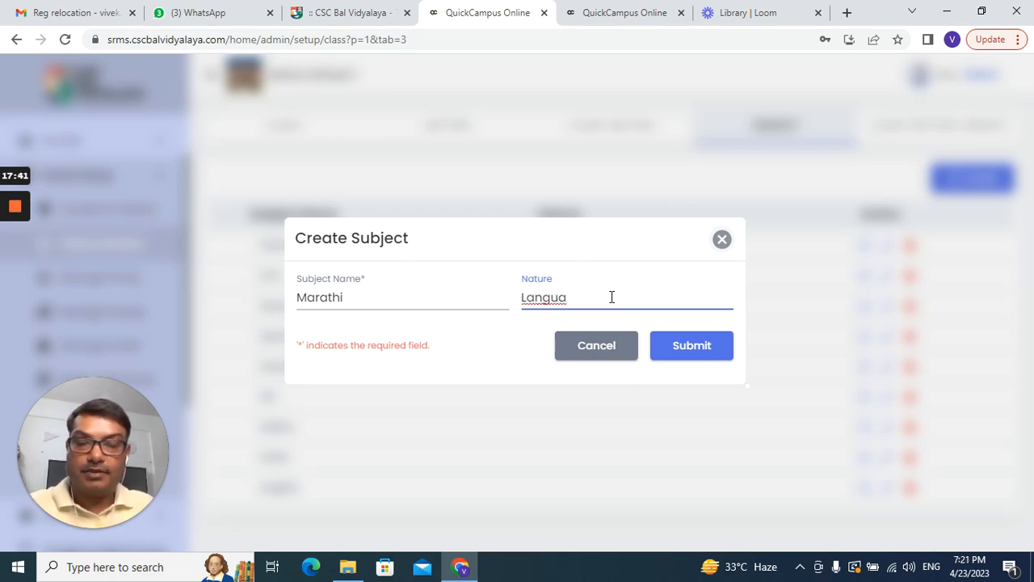
{"action": "type", "text": "ge"}
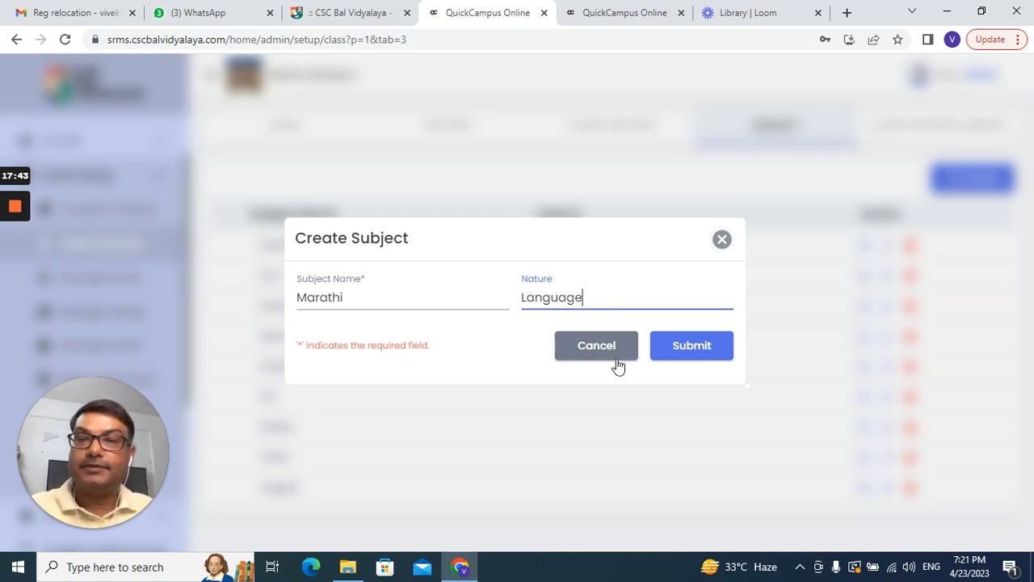
{"action": "left_click", "coordinate": [693, 349]}
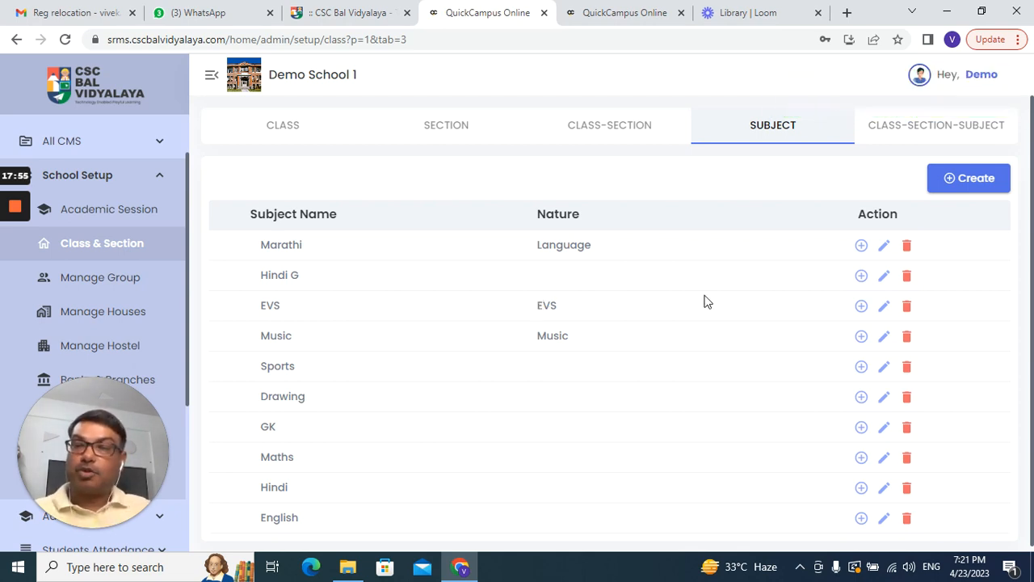
Step: Give the Hindi G subject the nature Language
{"action": "left_click", "coordinate": [885, 279]}
{"action": "left_click", "coordinate": [587, 296]}
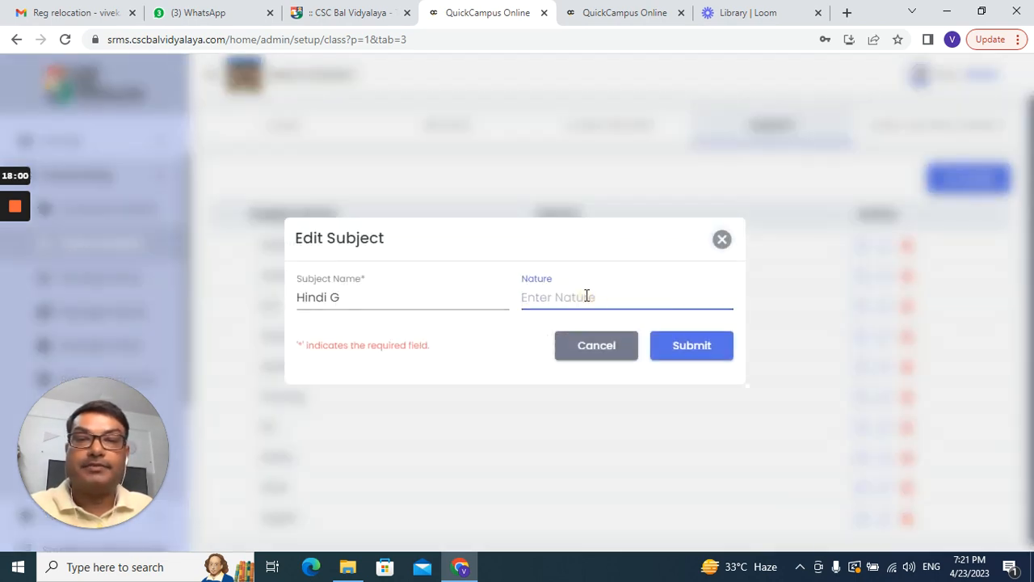
{"action": "type", "text": "Langu"}
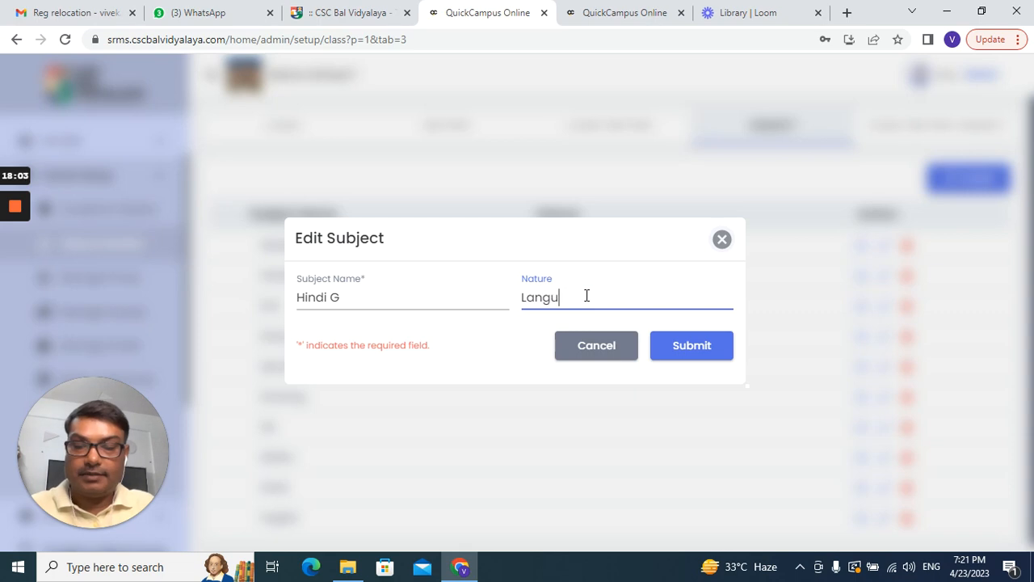
{"action": "type", "text": "age"}
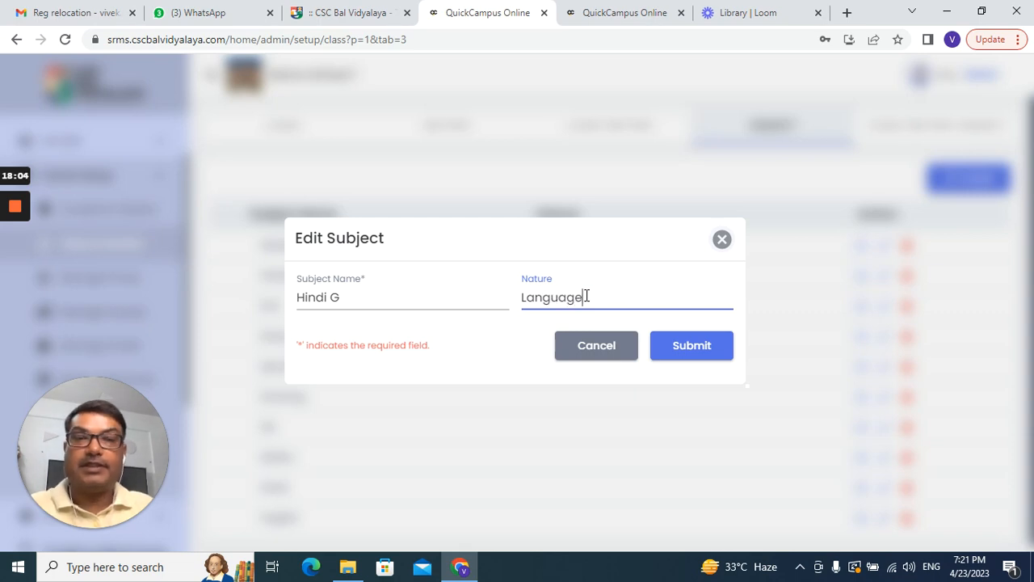
{"action": "left_click", "coordinate": [668, 346]}
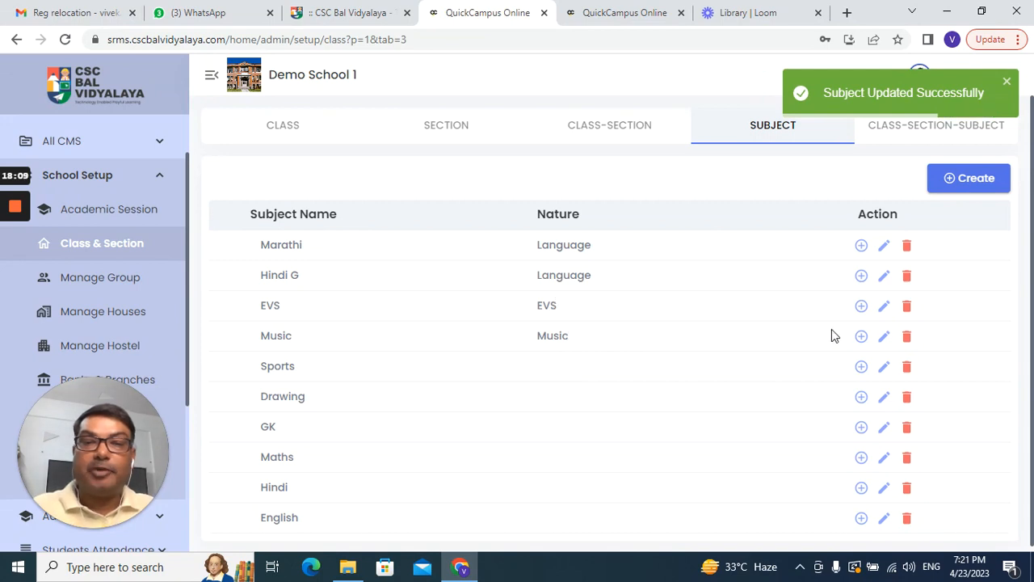
Step: Replace Music's nature with Extra Curricular
{"action": "left_click", "coordinate": [884, 337]}
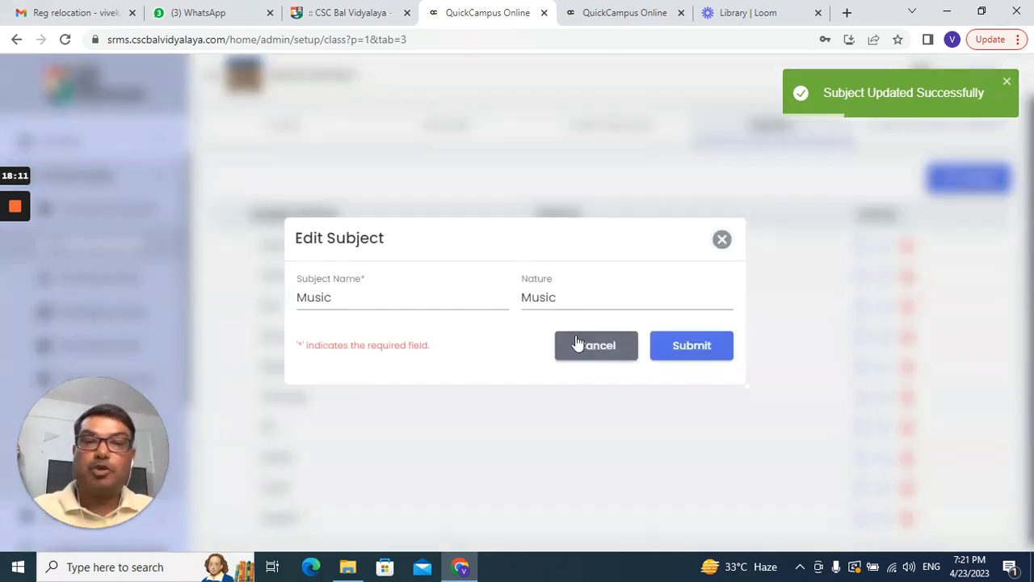
{"action": "left_click_drag", "start_coordinate": [522, 296], "coordinate": [564, 297]}
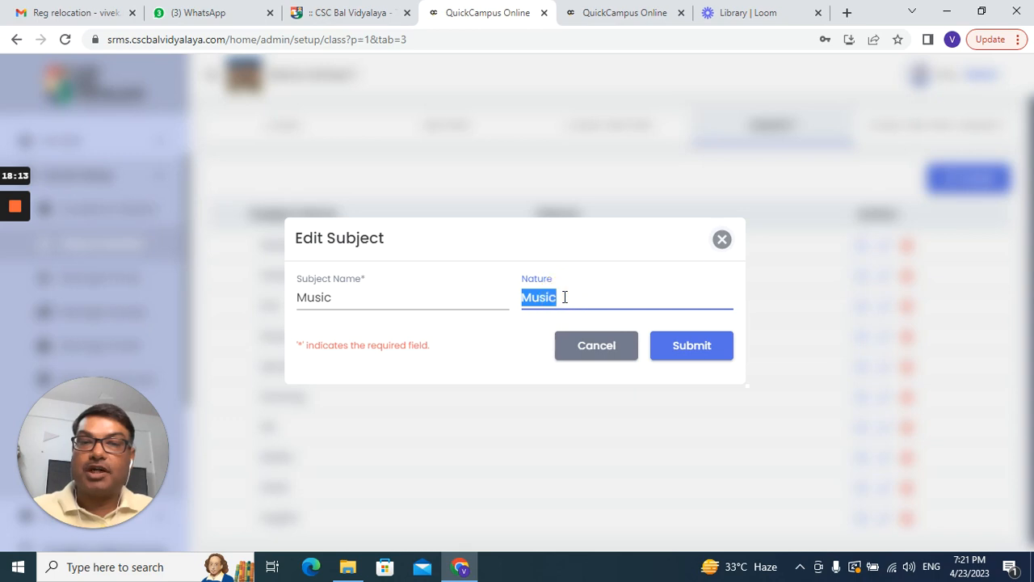
{"action": "type", "text": "Extra"}
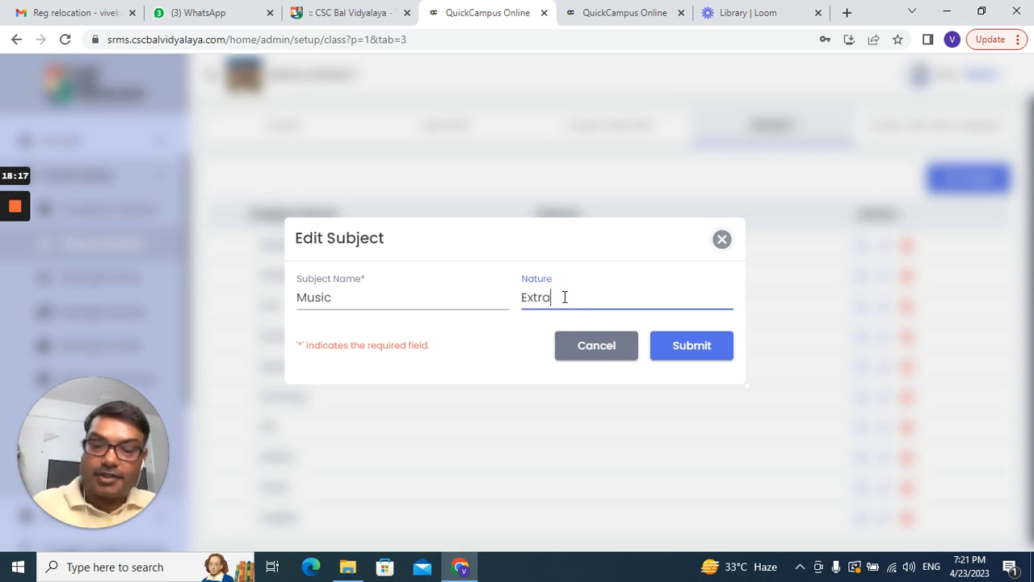
{"action": "type", "text": " Cu"}
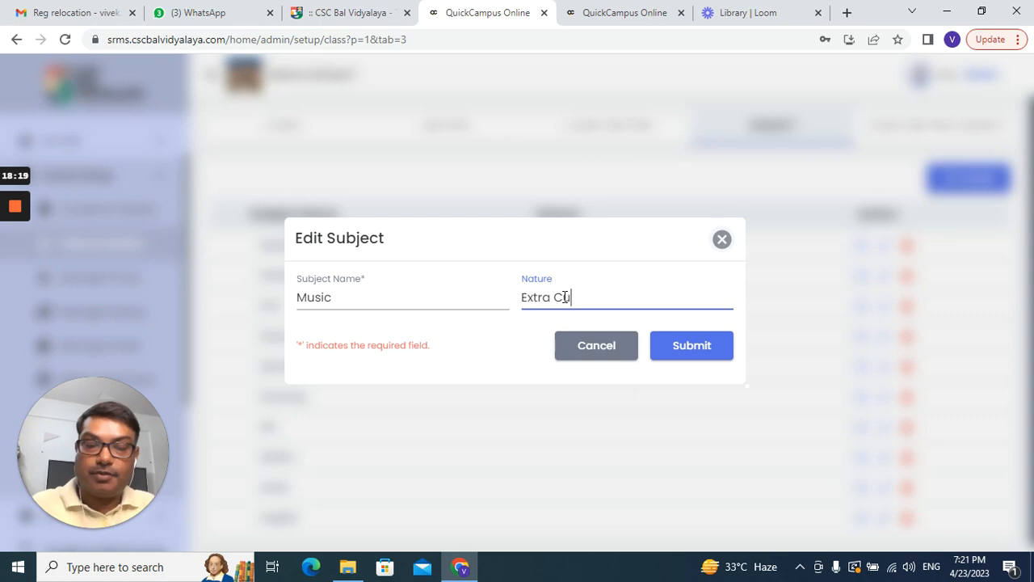
{"action": "type", "text": "rricula"}
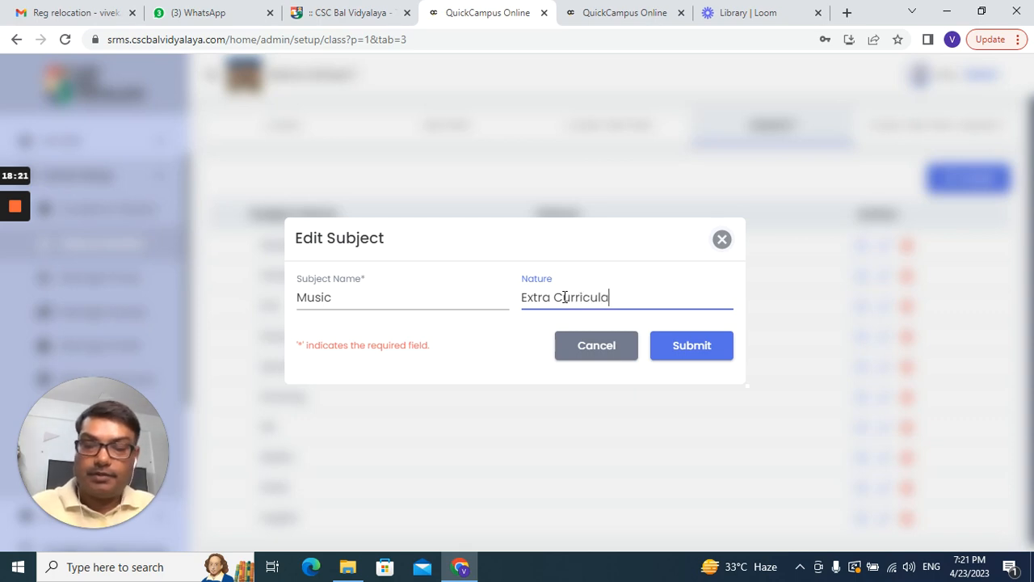
{"action": "type", "text": "r"}
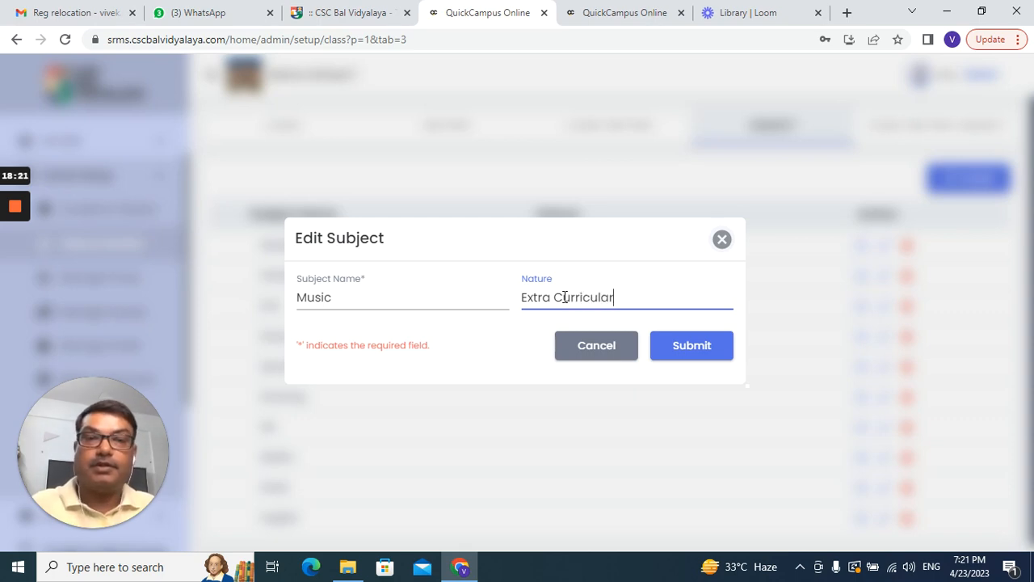
{"action": "left_click", "coordinate": [684, 347]}
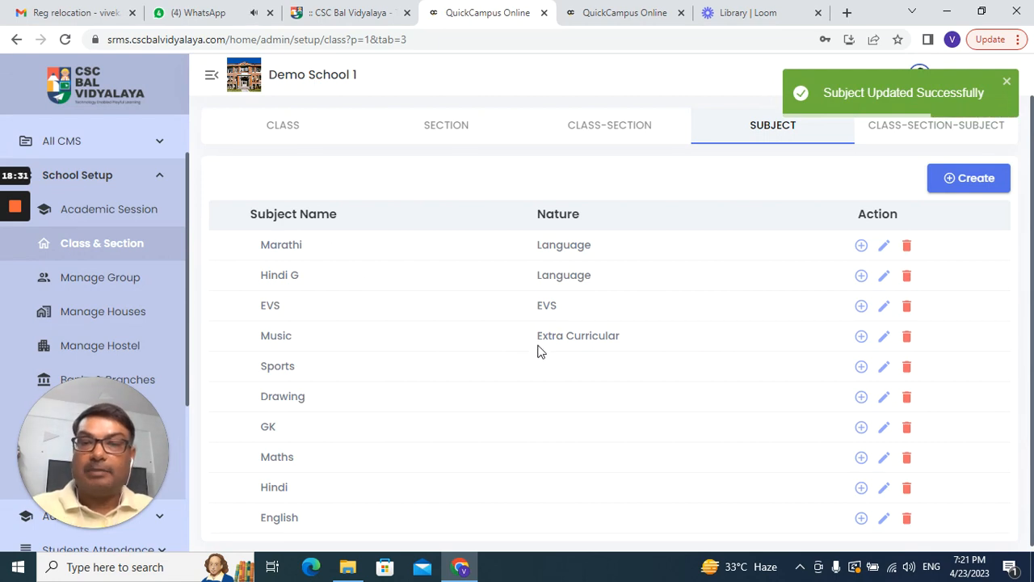
Step: Set the Sports subject's nature to Extra Curricular
{"action": "left_click", "coordinate": [885, 369]}
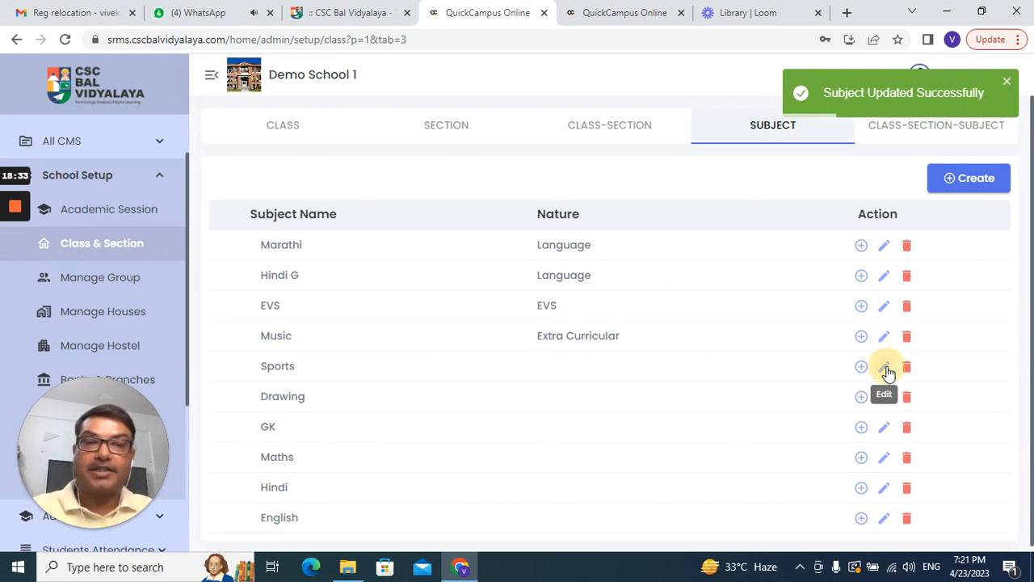
{"action": "left_click", "coordinate": [540, 299]}
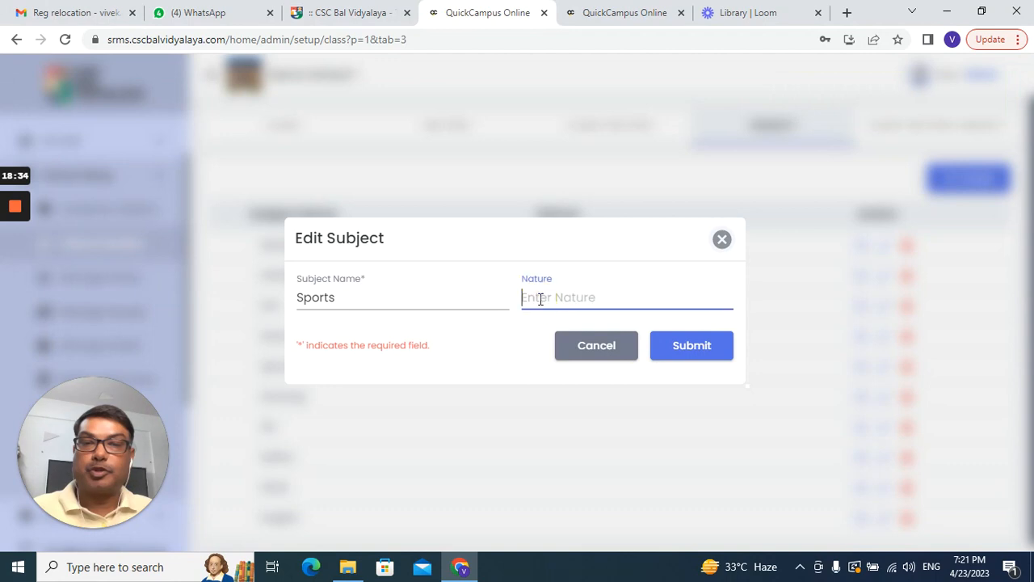
{"action": "type", "text": "Extra Curricu"}
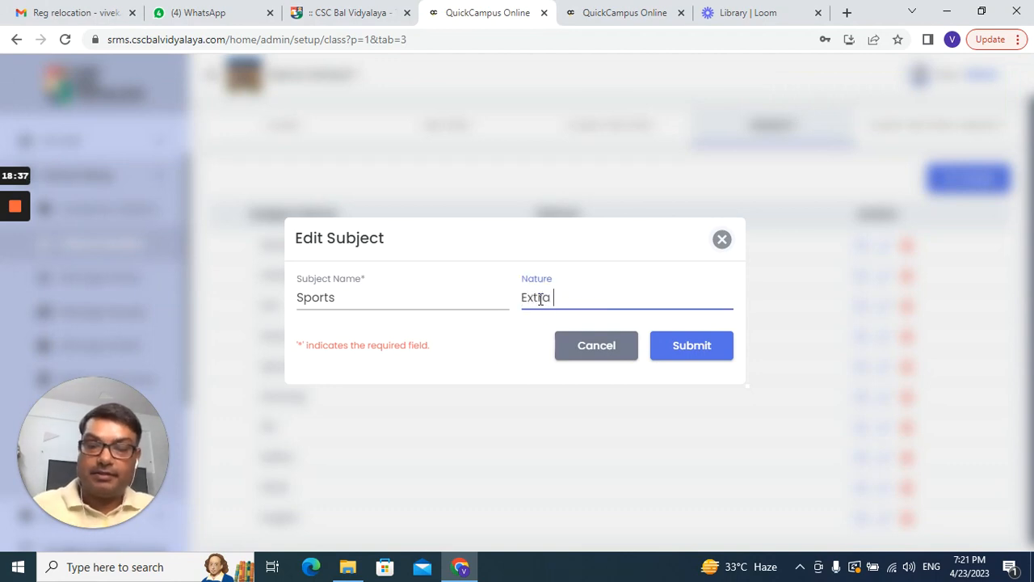
{"action": "type", "text": "lar"}
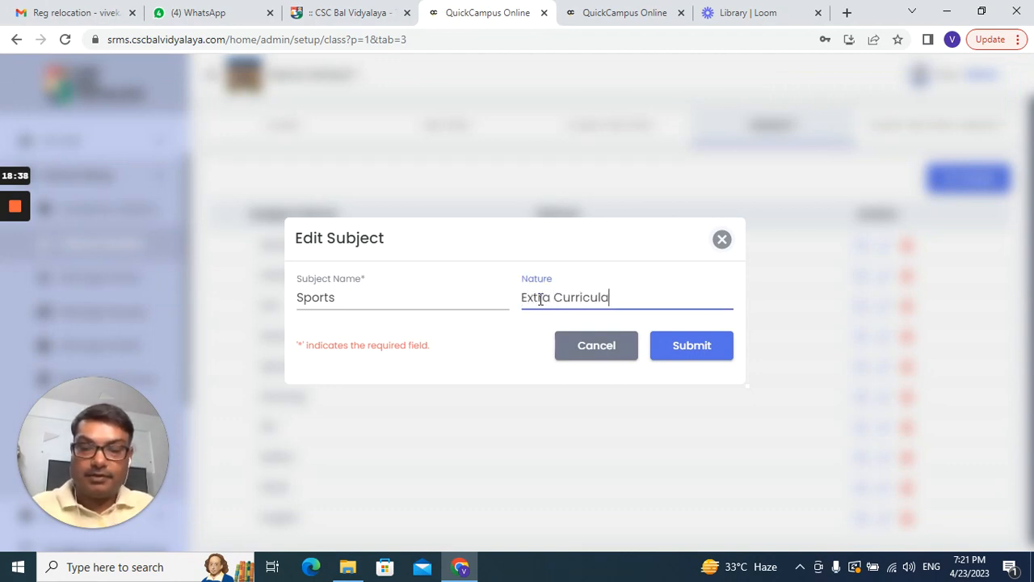
{"action": "left_click", "coordinate": [674, 346]}
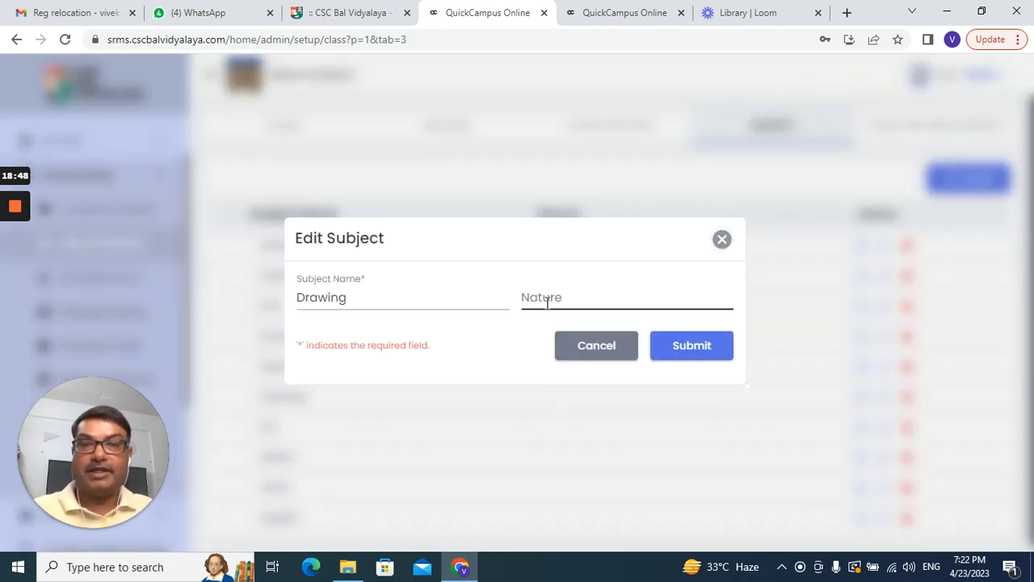
Step: Set the Drawing subject's nature to Extra Curricular
{"action": "left_click", "coordinate": [538, 296]}
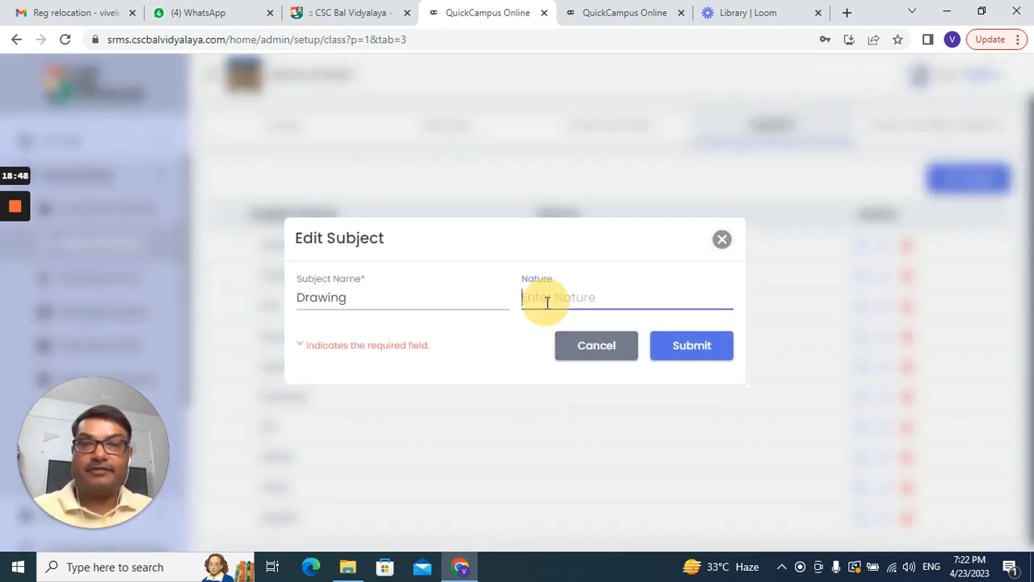
{"action": "type", "text": "Extra"}
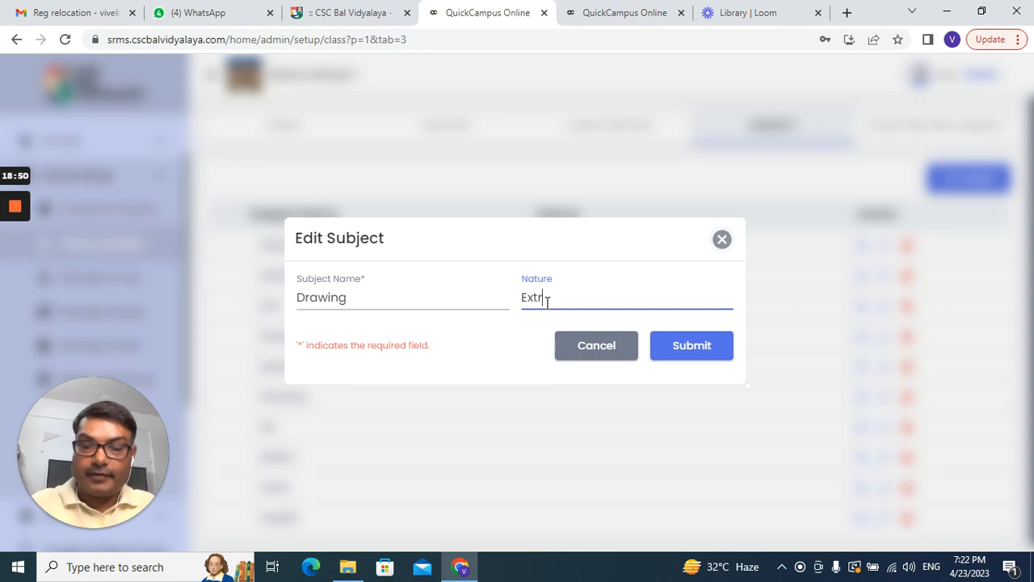
{"action": "type", "text": " Curricular"}
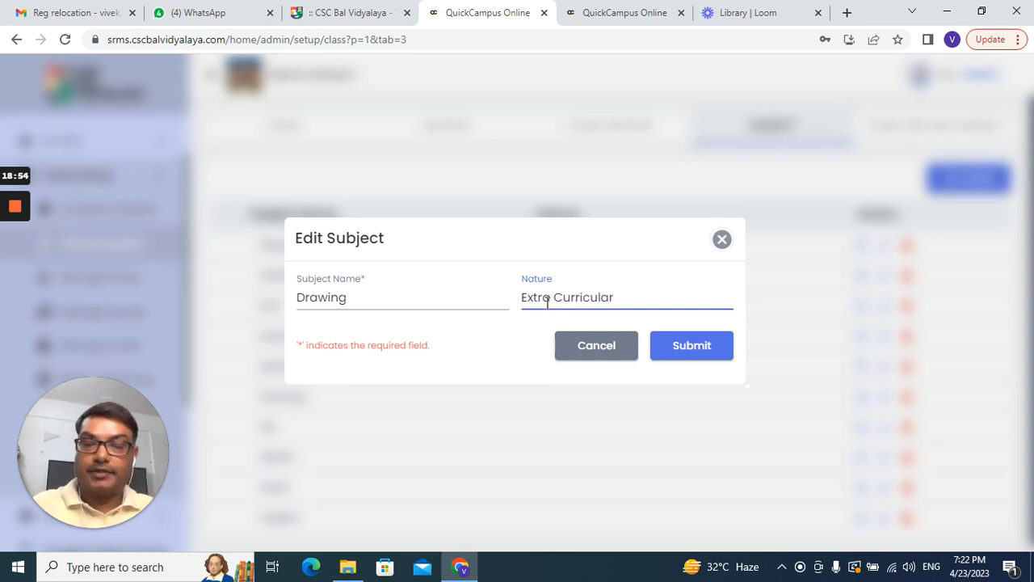
{"action": "key", "text": "ctrl+a"}
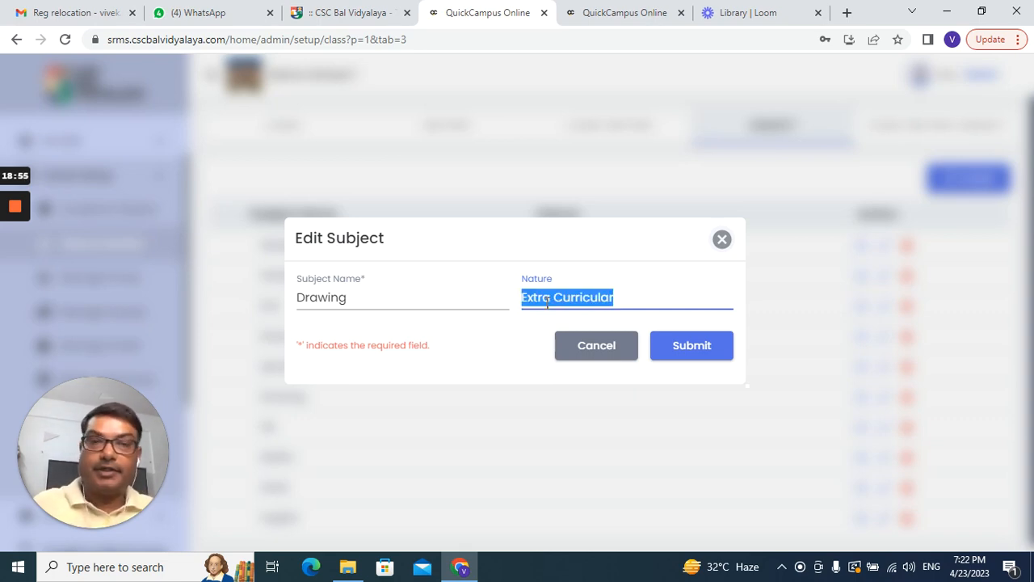
{"action": "left_click", "coordinate": [690, 348]}
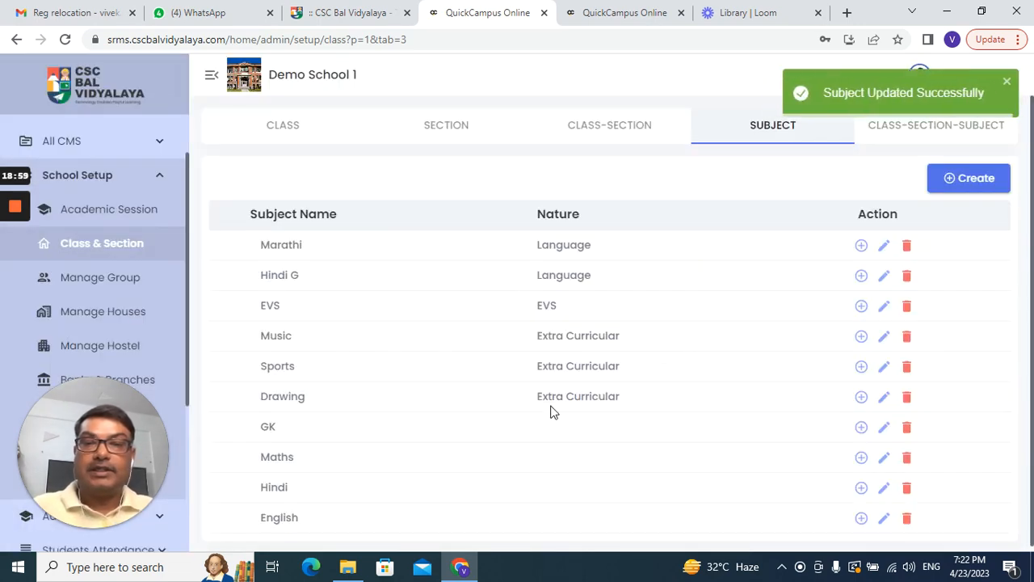
Step: Set the nature of GK and Maths to Scholastic
{"action": "left_click", "coordinate": [884, 431]}
{"action": "left_click", "coordinate": [548, 297]}
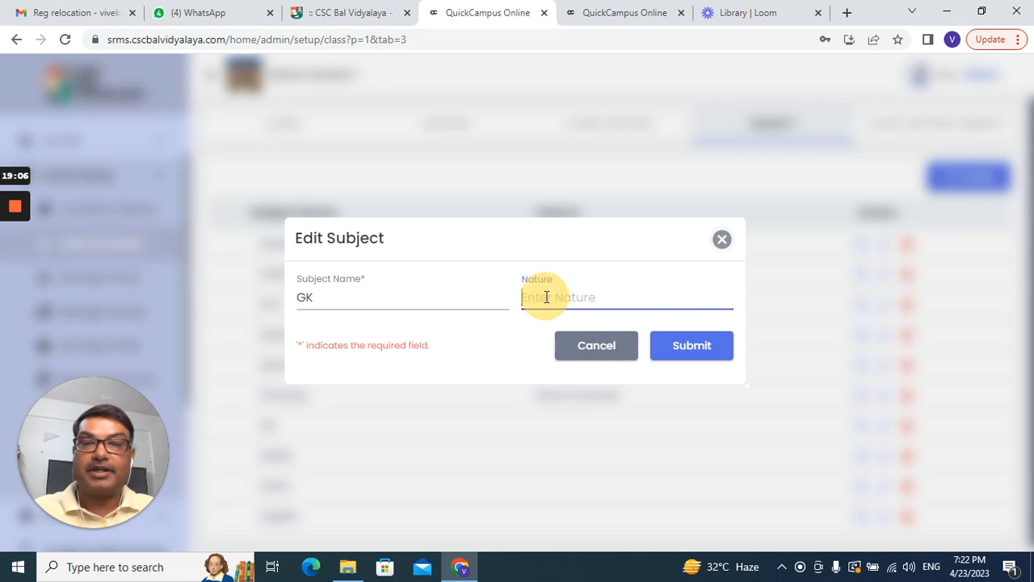
{"action": "type", "text": "S"}
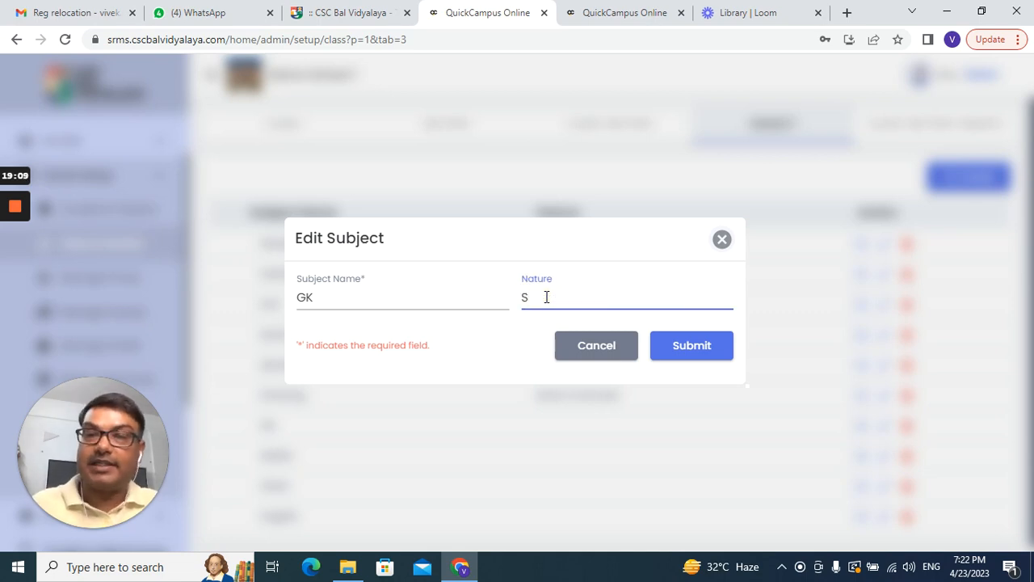
{"action": "type", "text": "chol"}
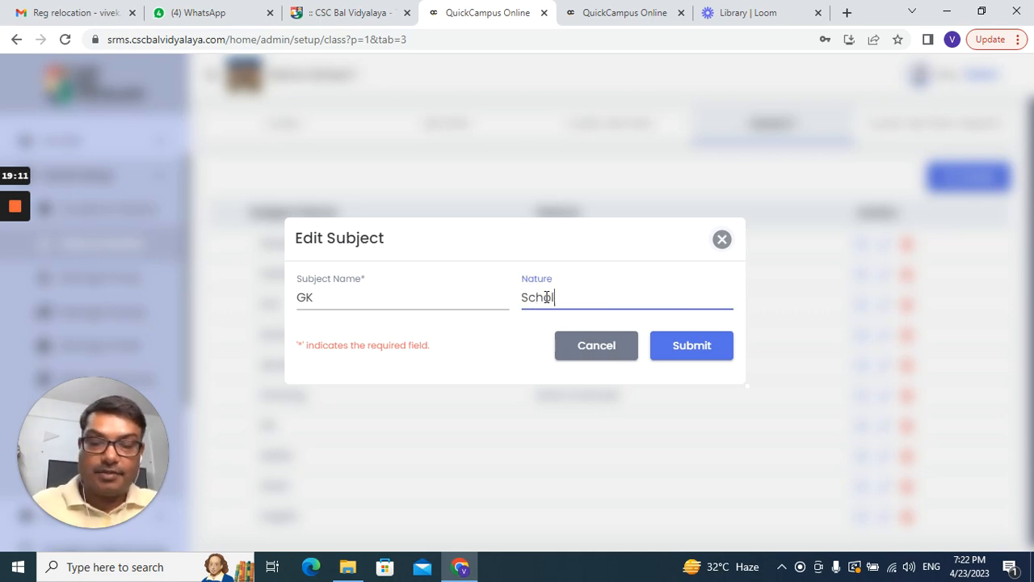
{"action": "type", "text": "astic"}
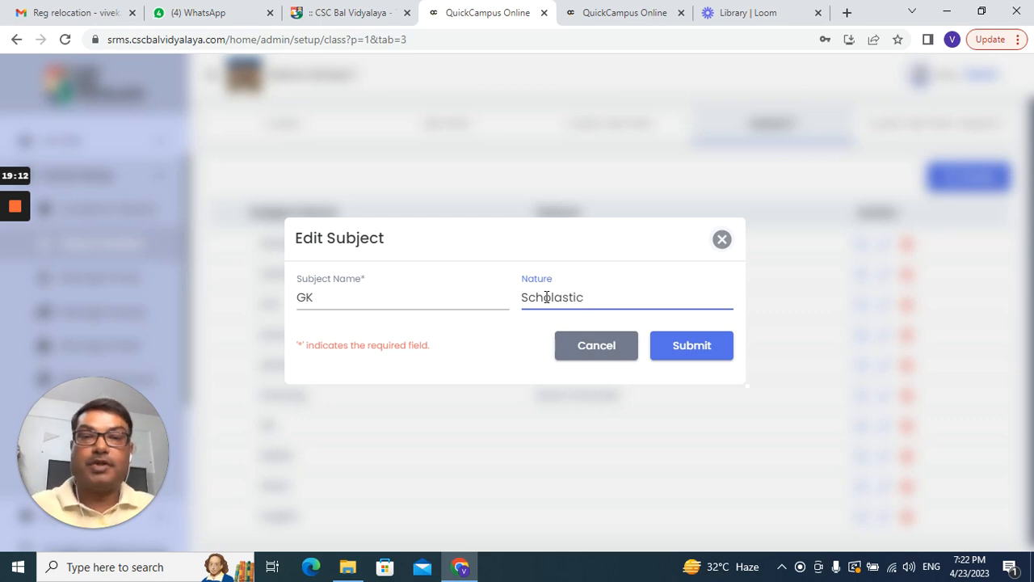
{"action": "double_click", "coordinate": [546, 298]}
{"action": "key", "text": "ctrl+c"}
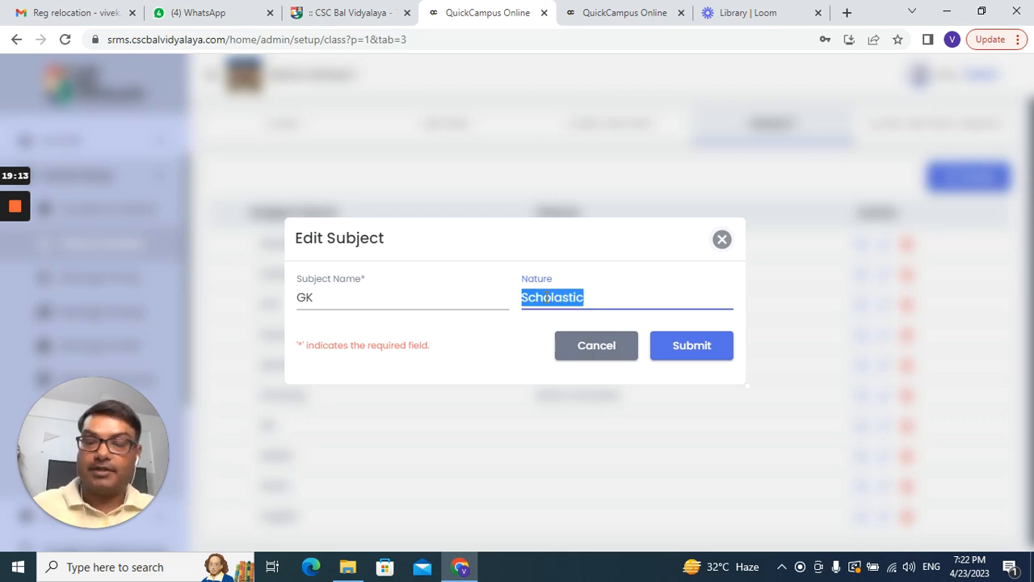
{"action": "left_click", "coordinate": [695, 346]}
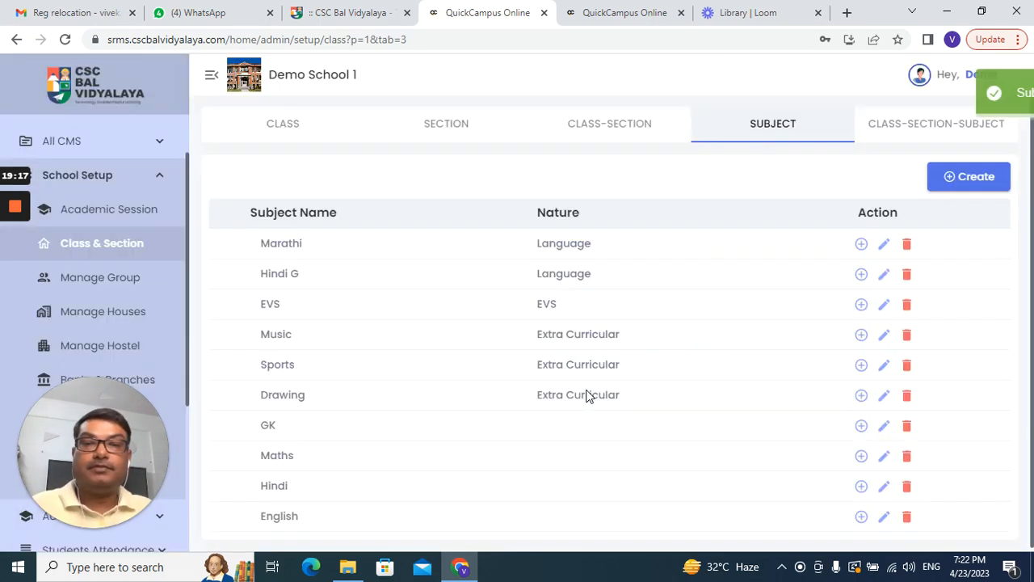
{"action": "left_click", "coordinate": [885, 456]}
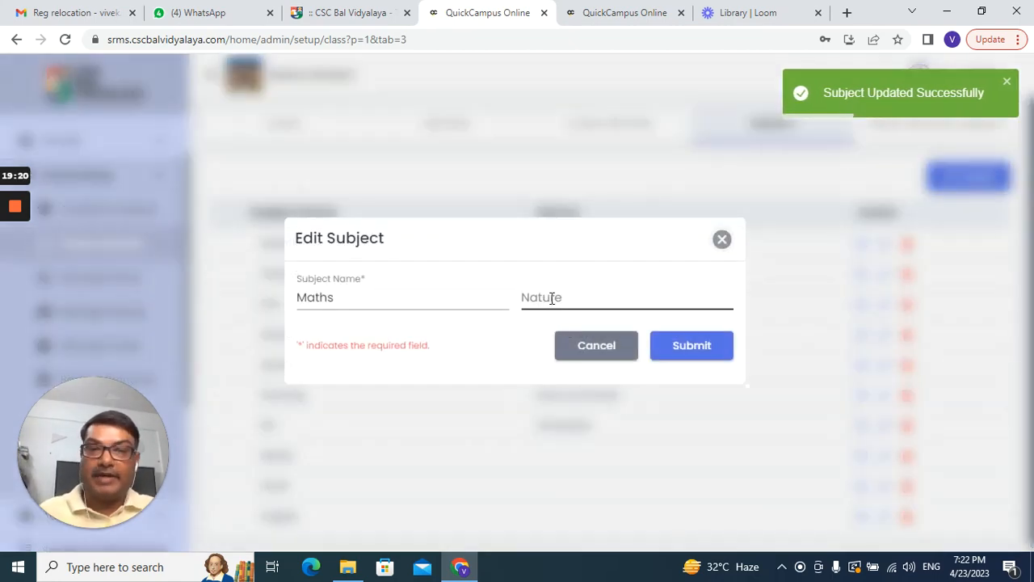
{"action": "left_click", "coordinate": [553, 299]}
{"action": "key", "text": "ctrl+v"}
{"action": "left_click", "coordinate": [665, 354]}
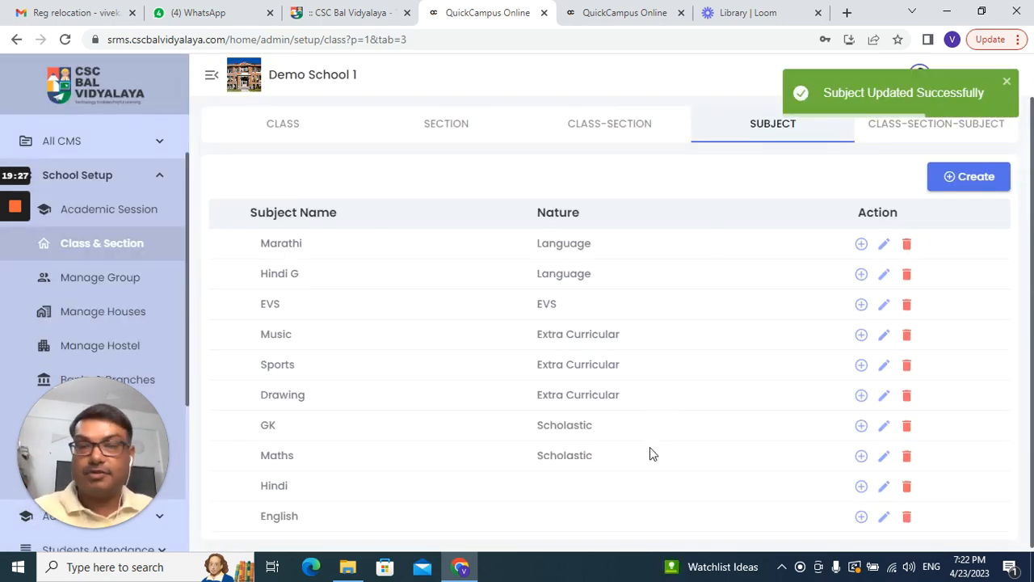
Step: Set the nature of Hindi and English to Scholastic
{"action": "left_click", "coordinate": [884, 486]}
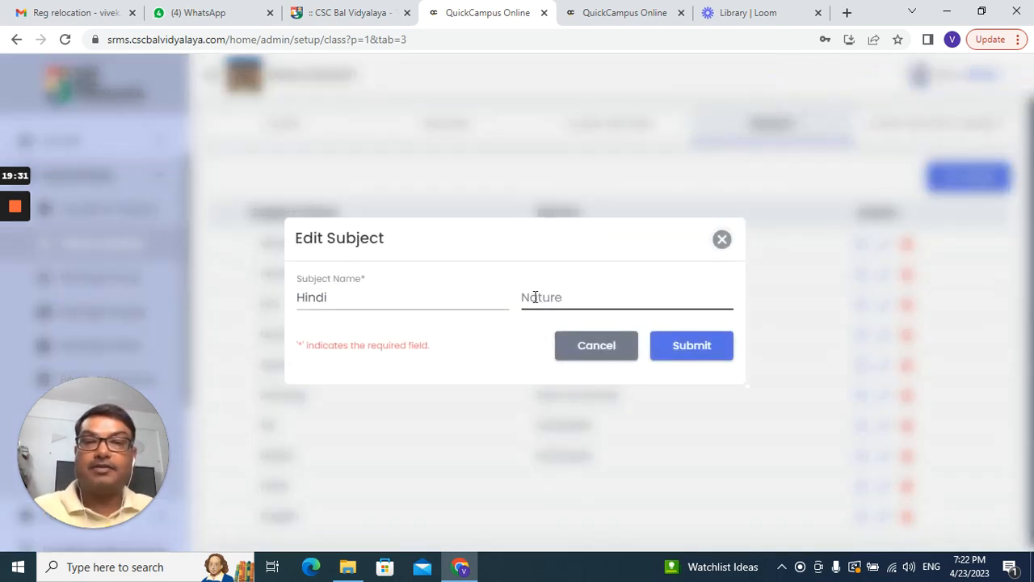
{"action": "left_click", "coordinate": [533, 296]}
{"action": "type", "text": "Scholastic"}
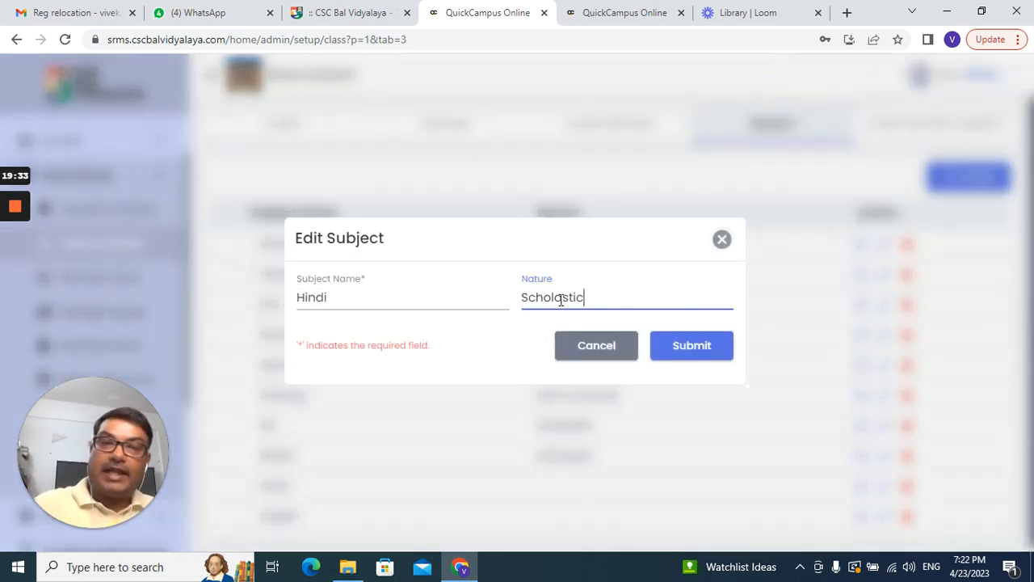
{"action": "left_click", "coordinate": [684, 345]}
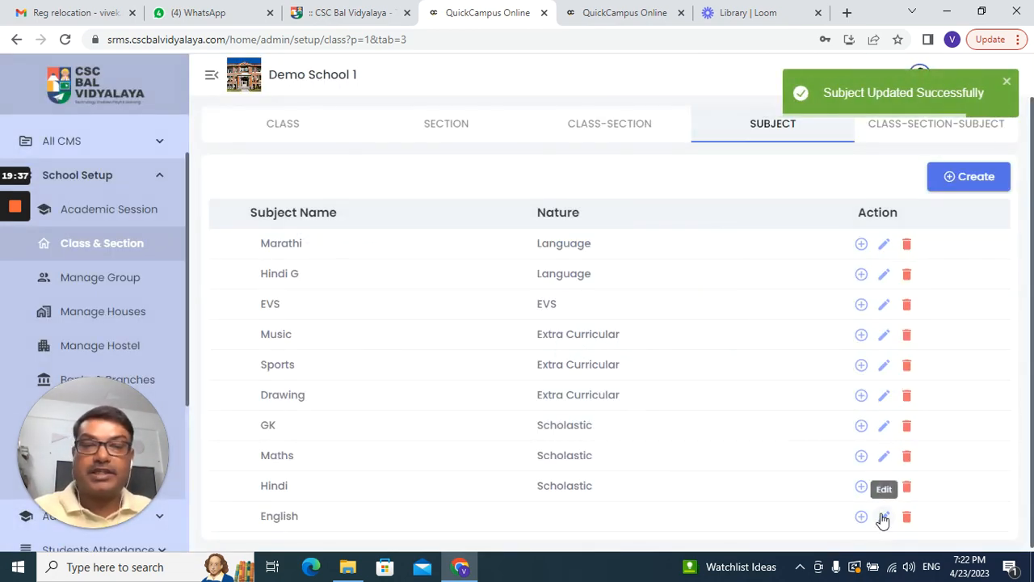
{"action": "left_click", "coordinate": [883, 520]}
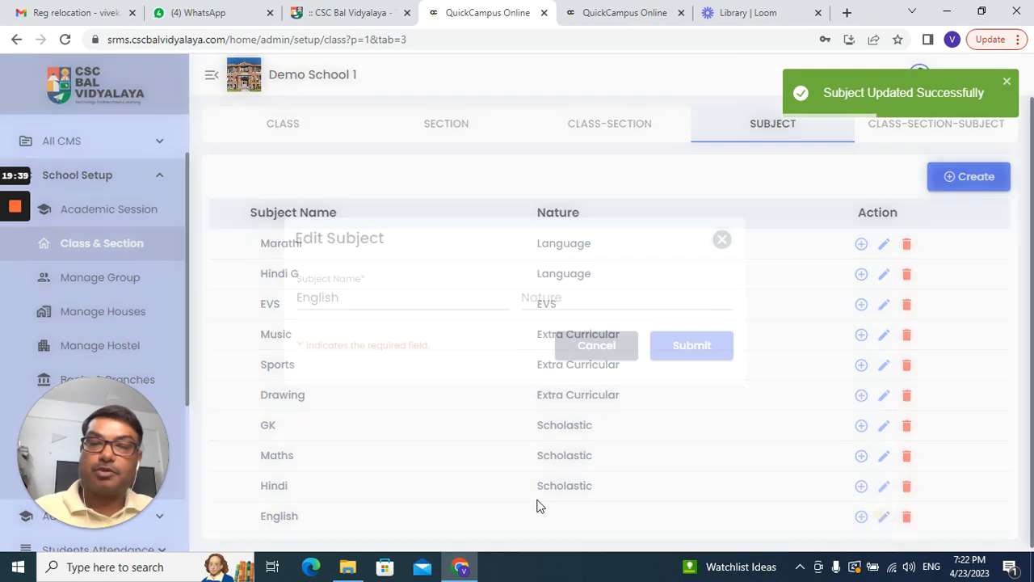
{"action": "left_click", "coordinate": [527, 297]}
{"action": "type", "text": "Scholastic"}
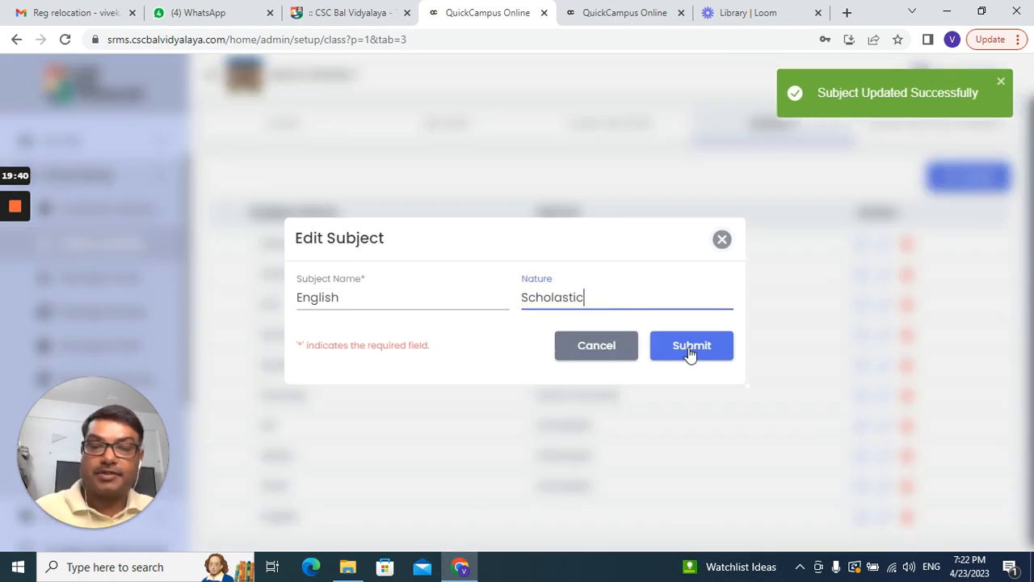
{"action": "left_click", "coordinate": [712, 350]}
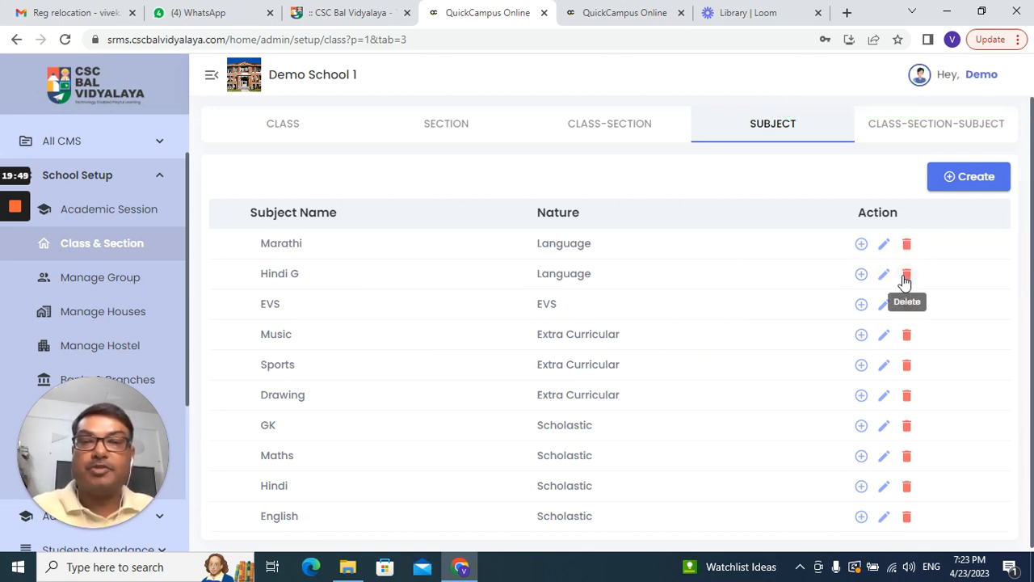
Step: Delete the Hindi G subject from the subject list and confirm the deletion
{"action": "left_click", "coordinate": [904, 275]}
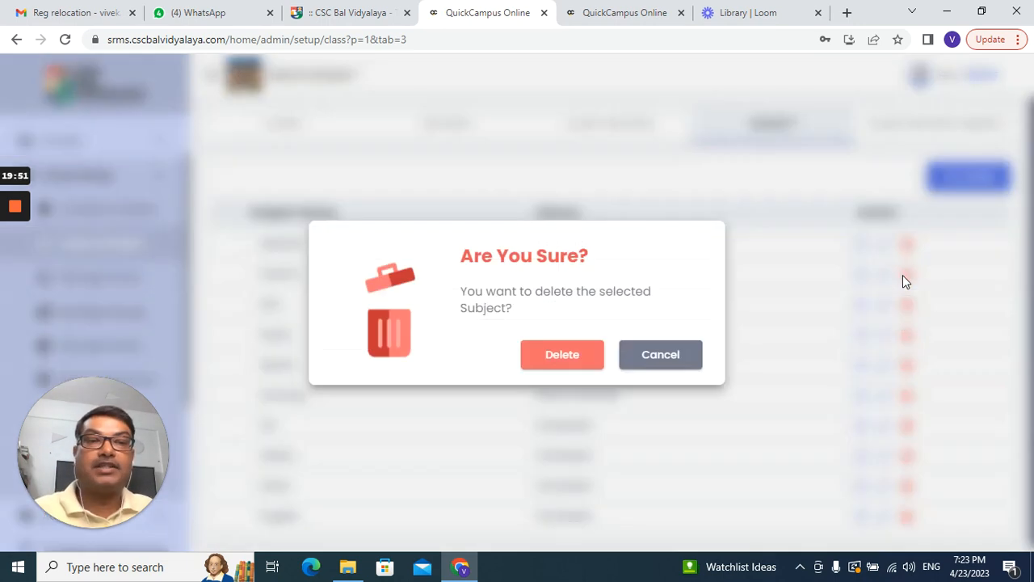
{"action": "left_click", "coordinate": [563, 360]}
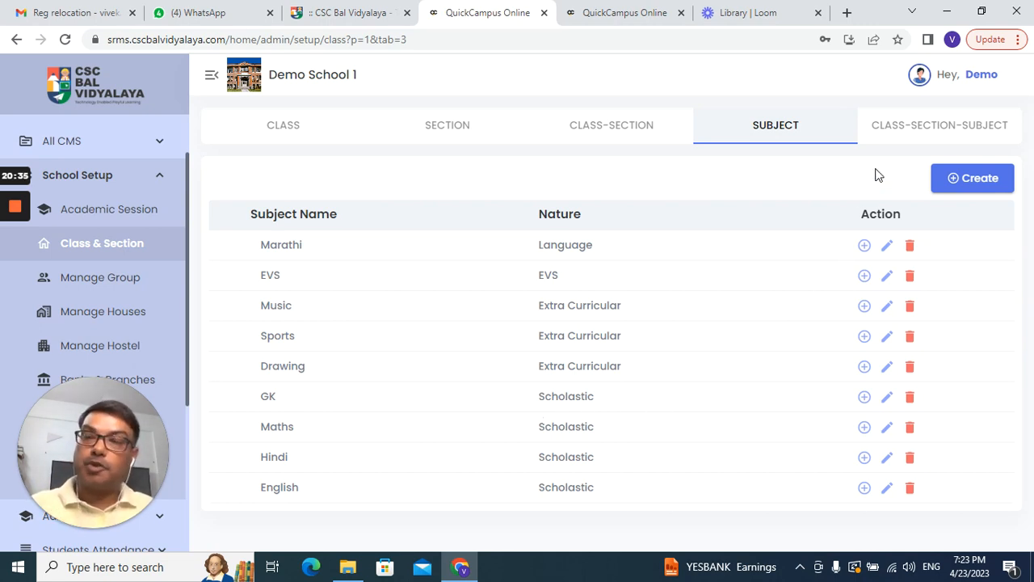
Step: Show the class-section-subject mappings: Sports and Drawing for LKG-B, Maths for Nursery-B, EVS for Class 1-H
{"action": "left_click", "coordinate": [920, 128]}
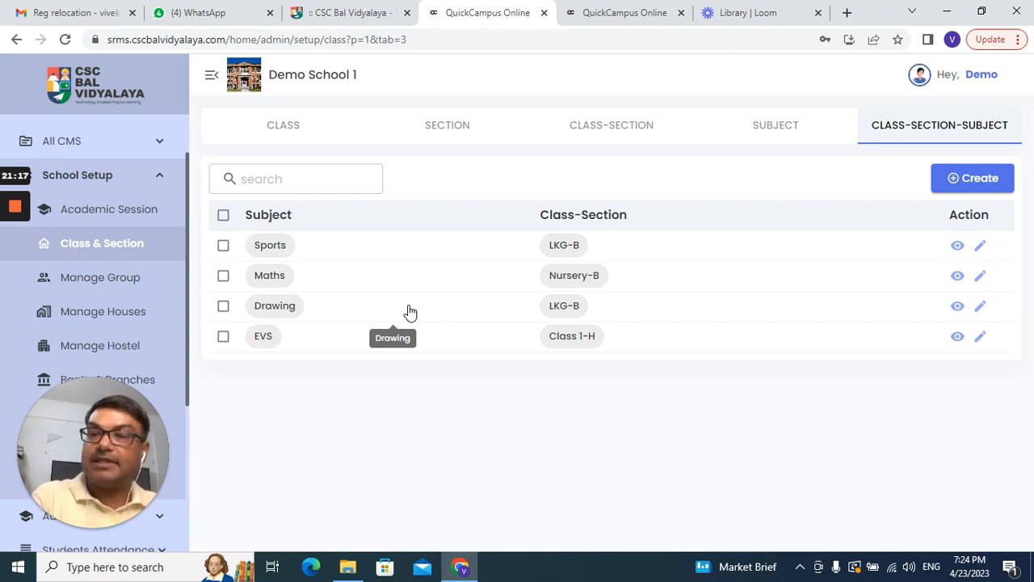
Step: Start a new class-section-subject mapping with all subjects selected
{"action": "left_click", "coordinate": [977, 182]}
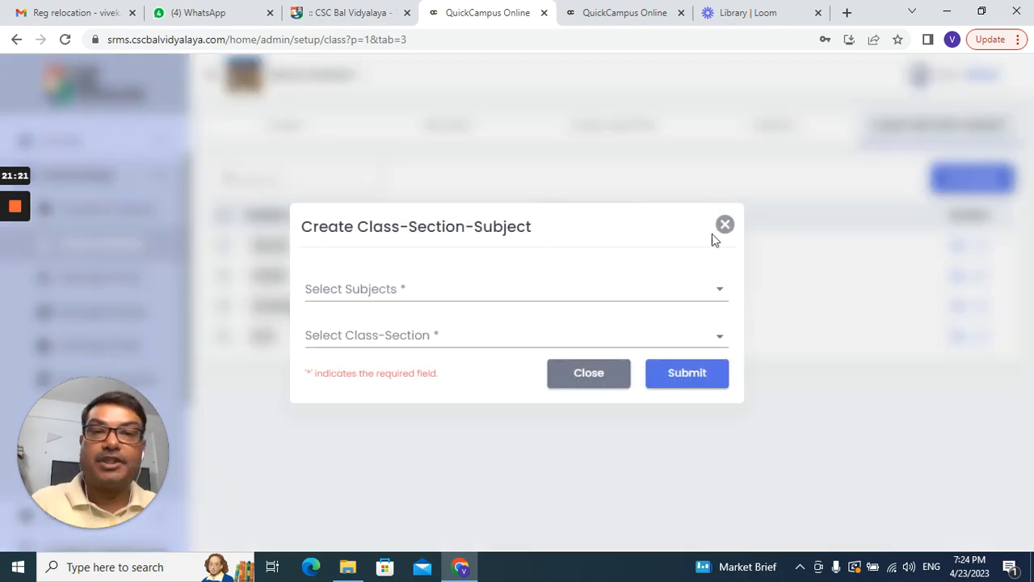
{"action": "left_click", "coordinate": [411, 291]}
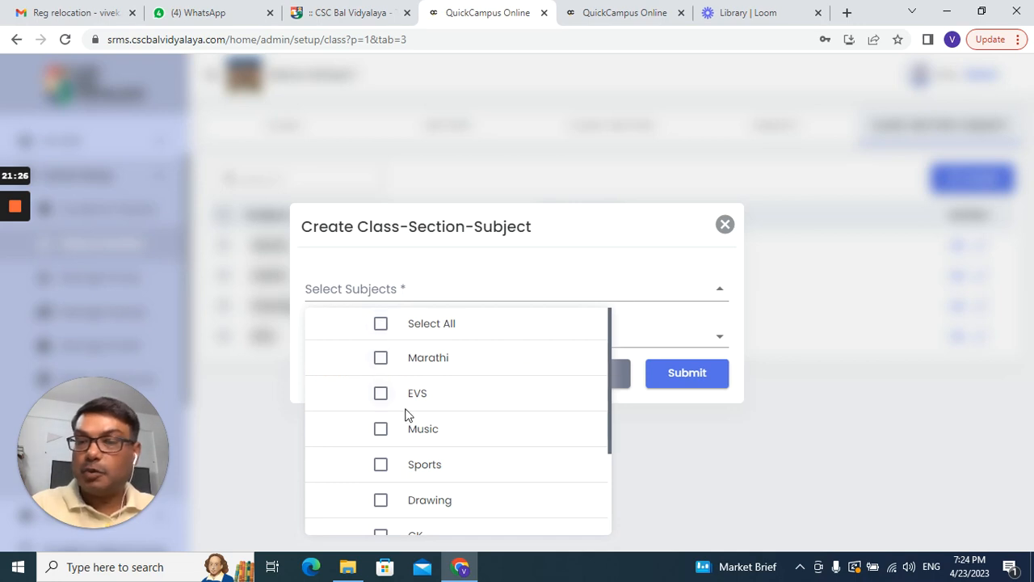
{"action": "scroll", "coordinate": [428, 432], "scroll_direction": "down", "scroll_amount": 3}
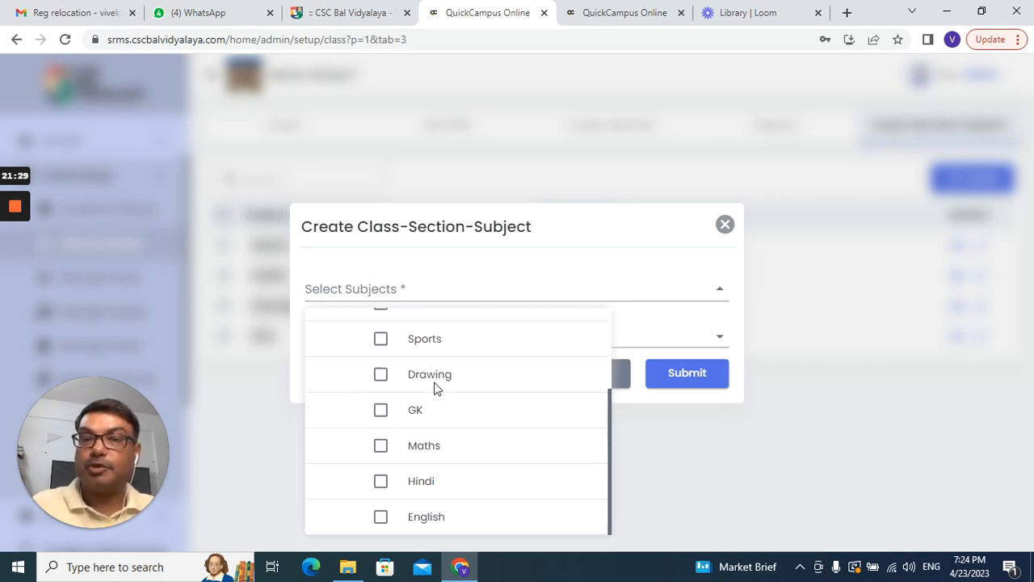
{"action": "scroll", "coordinate": [429, 441], "scroll_direction": "up", "scroll_amount": 3}
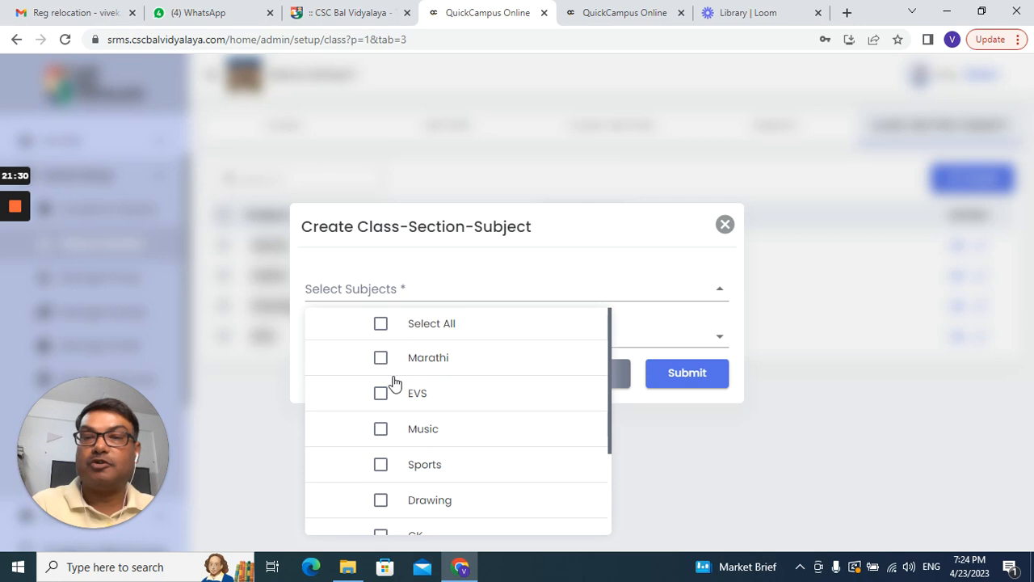
{"action": "left_click", "coordinate": [380, 325]}
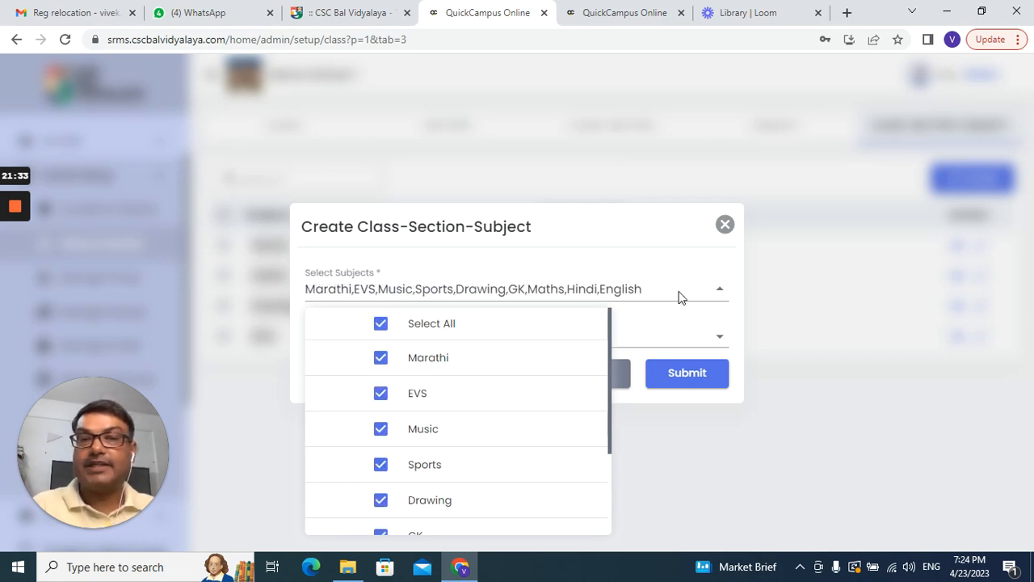
{"action": "left_click", "coordinate": [758, 283]}
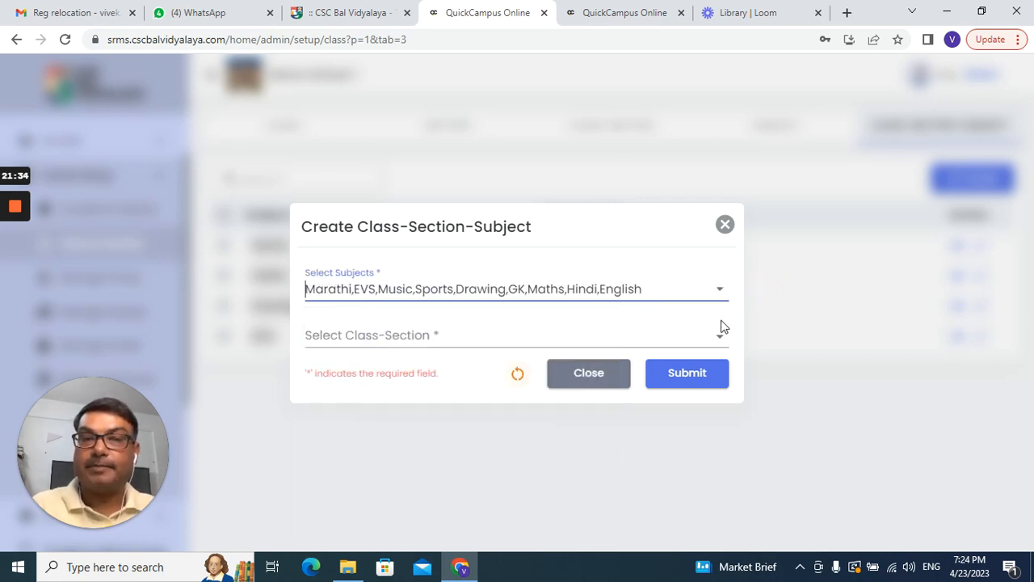
Step: Select every class-section except Class 1-H and submit; it is rejected over Nursery-B's Maths
{"action": "left_click", "coordinate": [537, 336]}
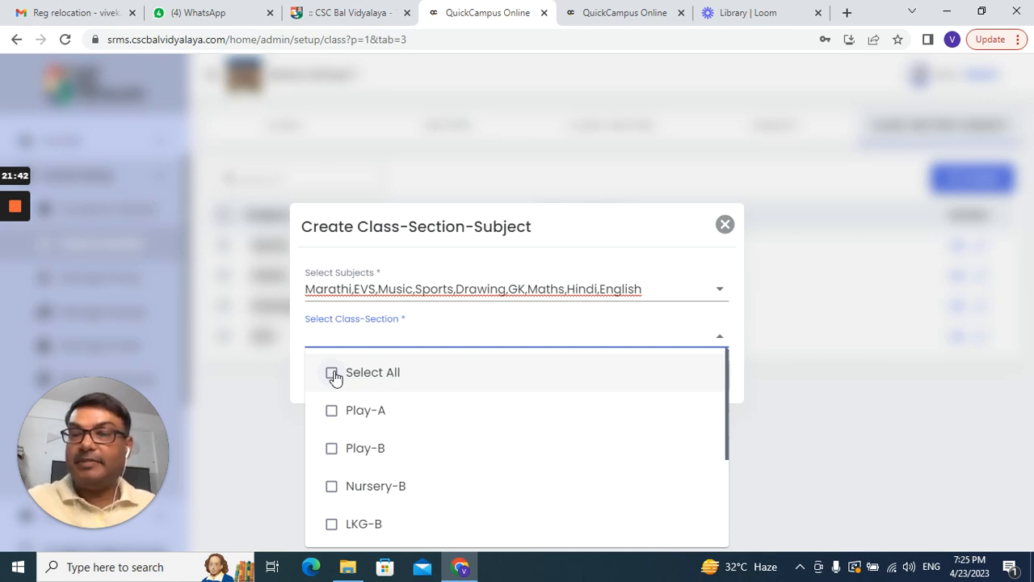
{"action": "scroll", "coordinate": [418, 418], "scroll_direction": "down", "scroll_amount": 2}
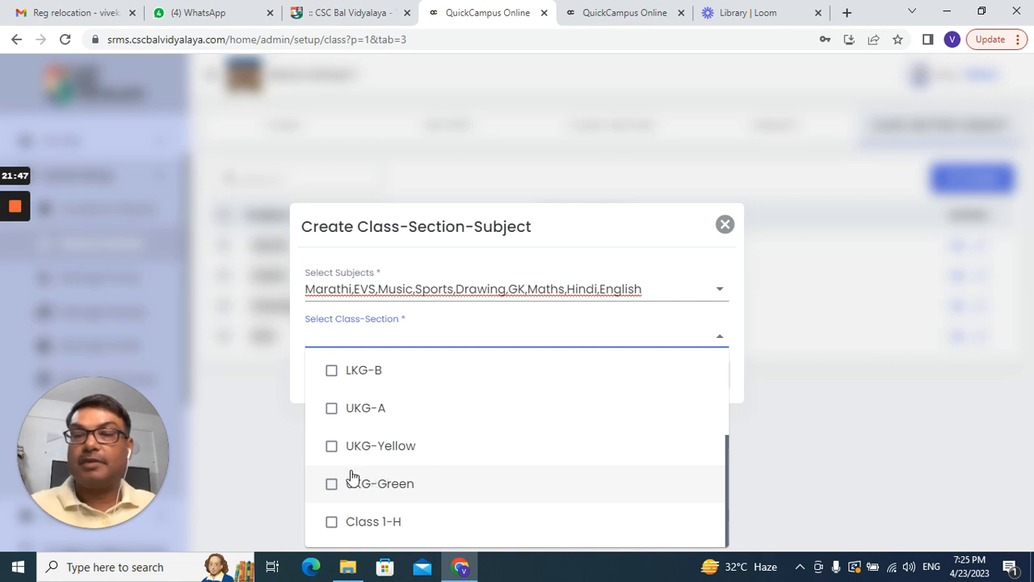
{"action": "scroll", "coordinate": [340, 404], "scroll_direction": "up", "scroll_amount": 2}
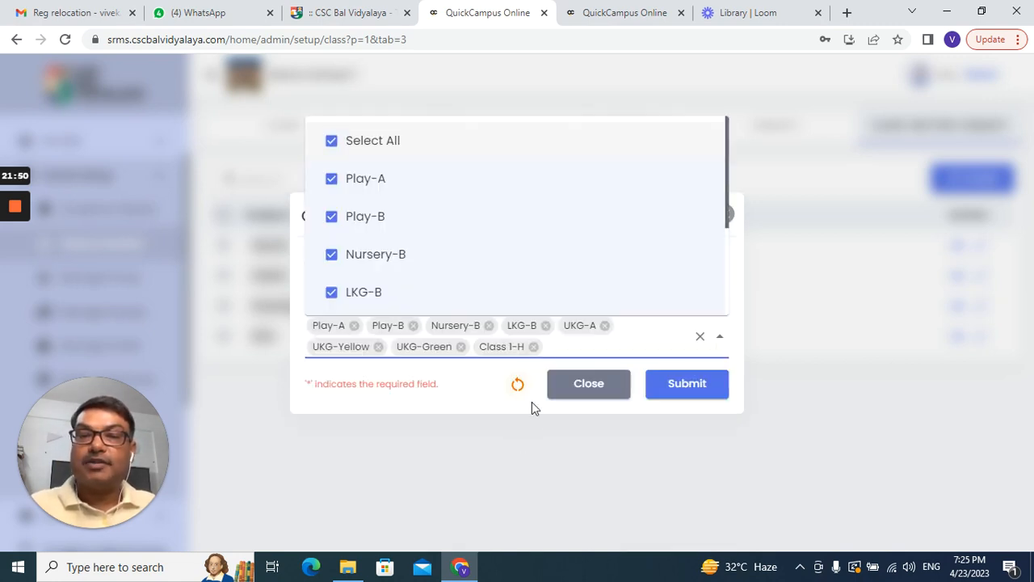
{"action": "left_click", "coordinate": [533, 347]}
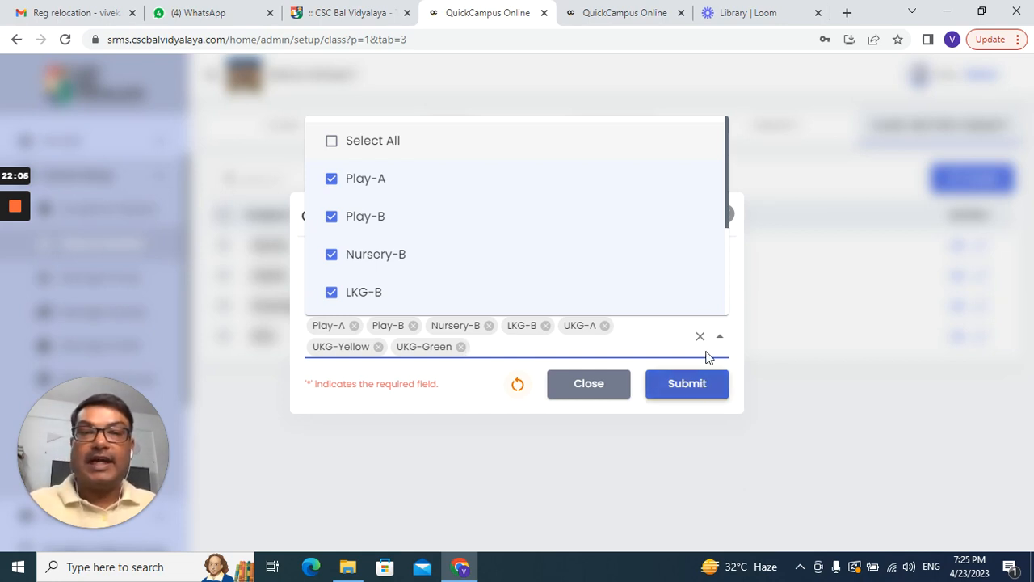
{"action": "scroll", "coordinate": [718, 281], "scroll_direction": "down", "scroll_amount": 2}
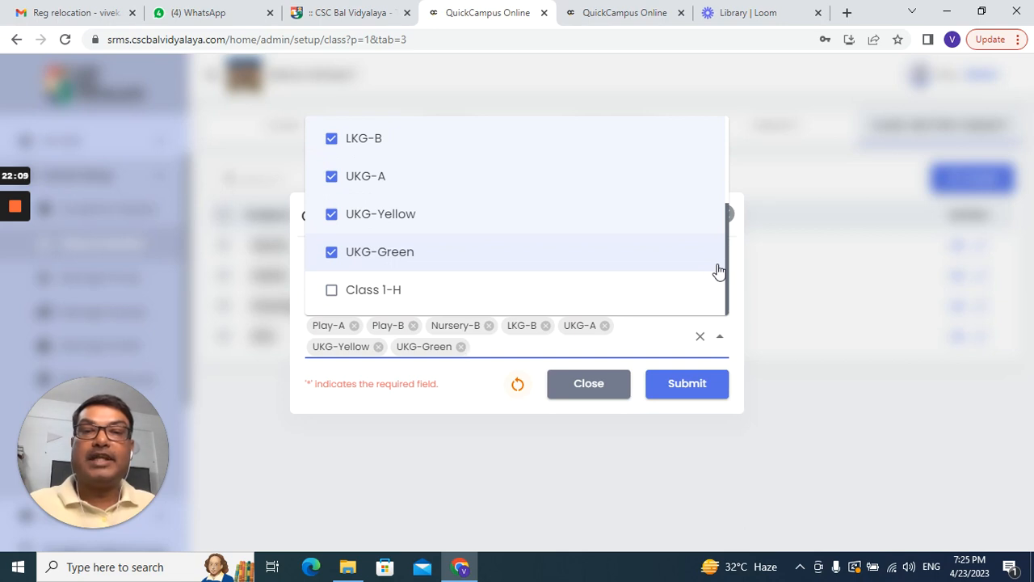
{"action": "scroll", "coordinate": [718, 271], "scroll_direction": "up", "scroll_amount": 2}
{"action": "scroll", "coordinate": [716, 275], "scroll_direction": "down", "scroll_amount": 2}
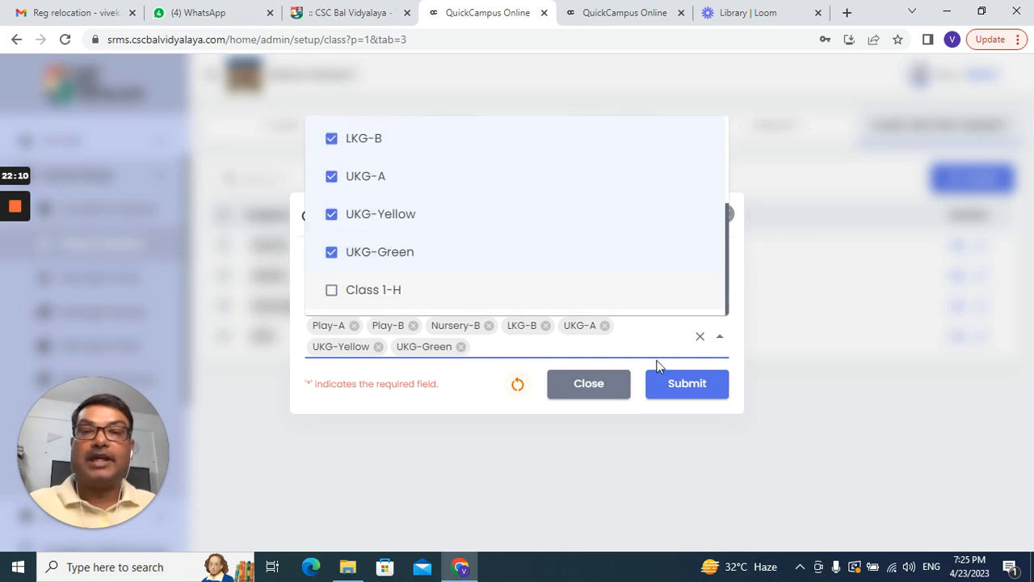
{"action": "left_click", "coordinate": [652, 344]}
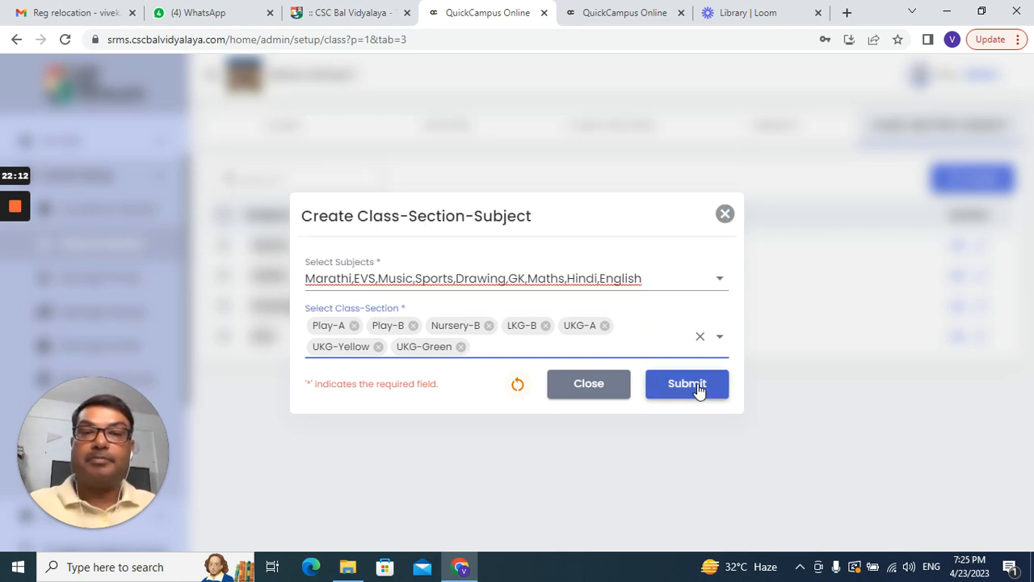
{"action": "left_click", "coordinate": [699, 386]}
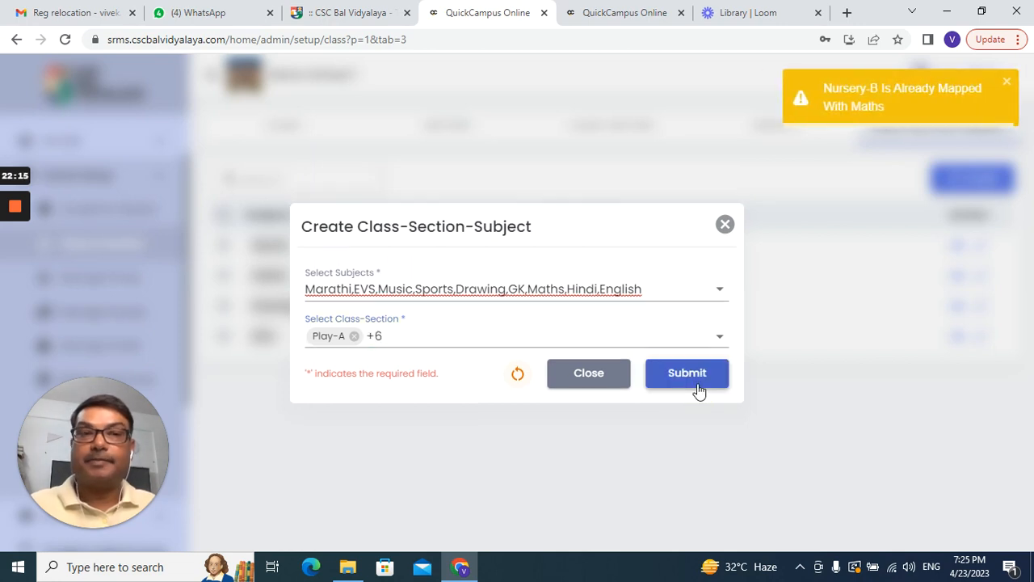
{"action": "left_click", "coordinate": [725, 226]}
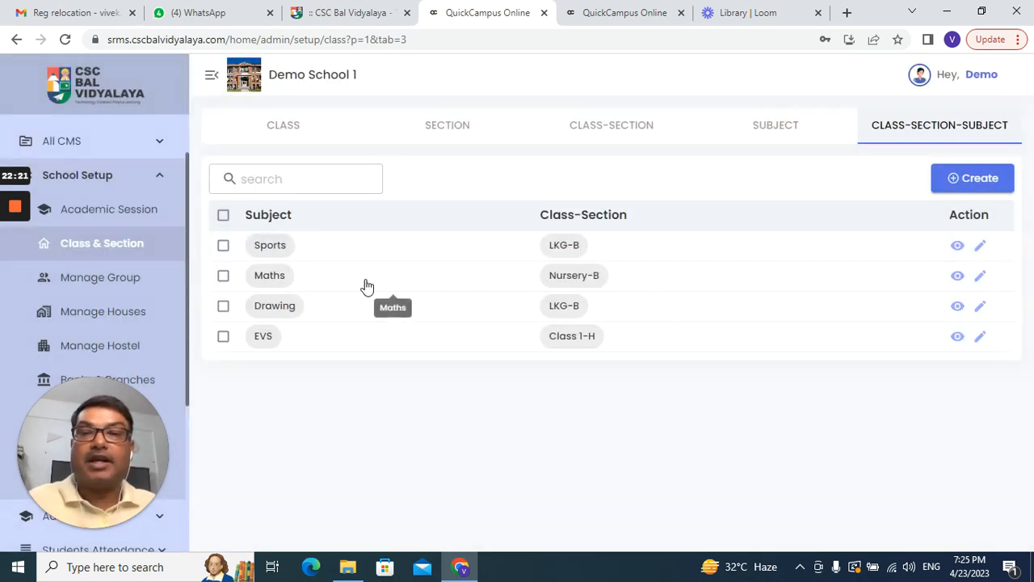
Step: Select all four existing class-section-subject mappings and delete them
{"action": "left_click", "coordinate": [224, 247]}
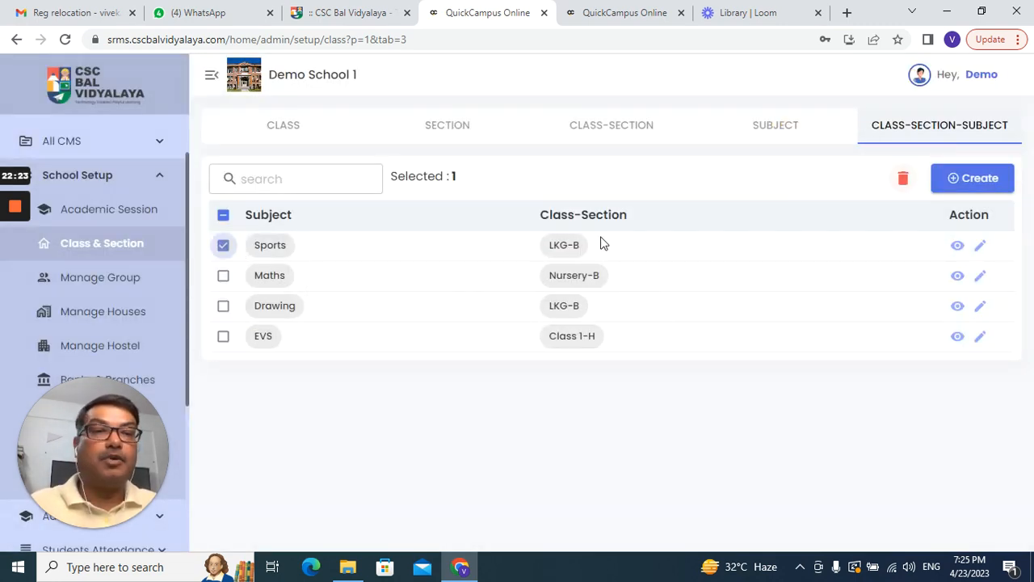
{"action": "left_click", "coordinate": [223, 275]}
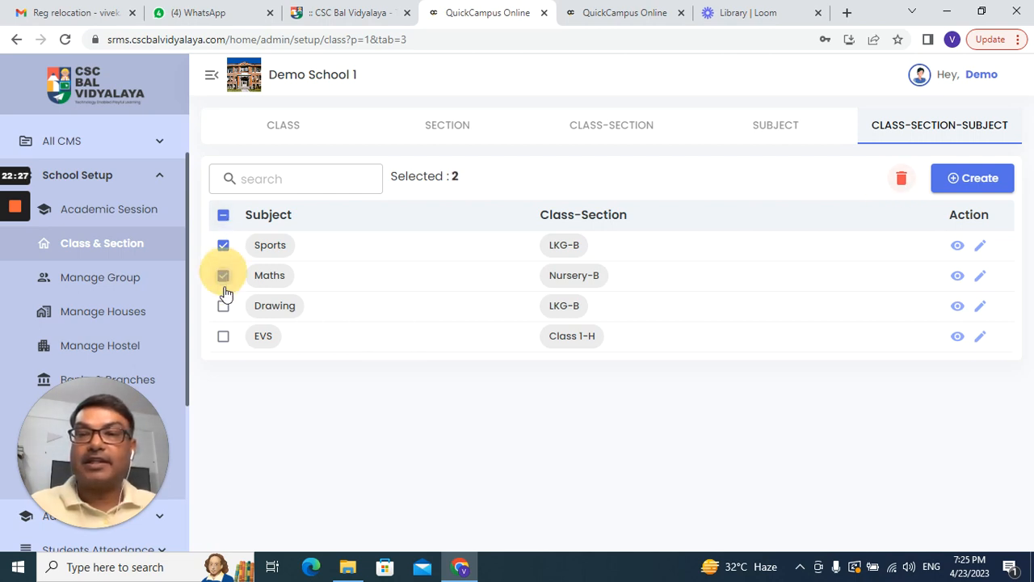
{"action": "left_click", "coordinate": [223, 306]}
{"action": "left_click", "coordinate": [223, 336]}
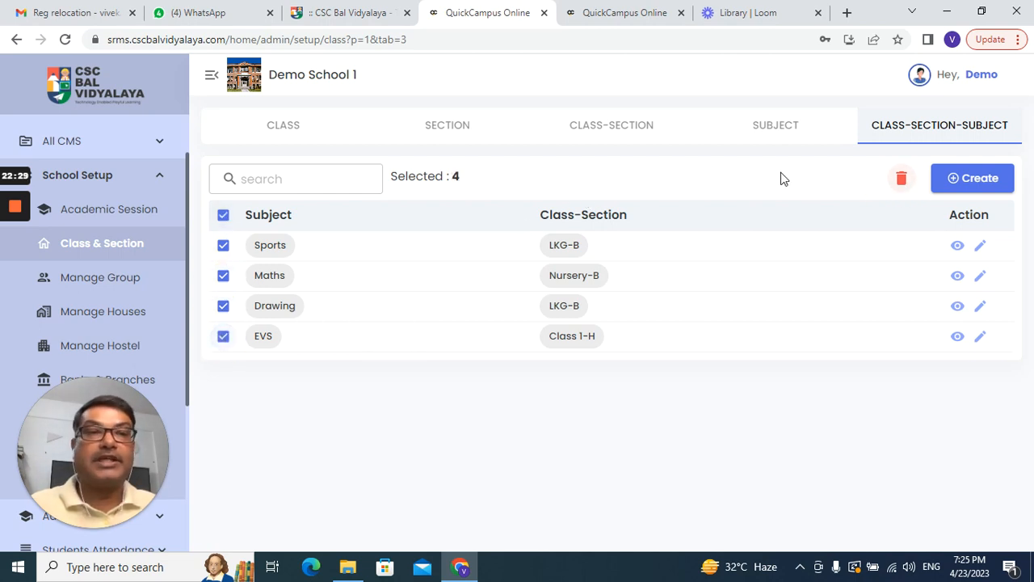
{"action": "left_click", "coordinate": [902, 178]}
{"action": "left_click", "coordinate": [564, 355]}
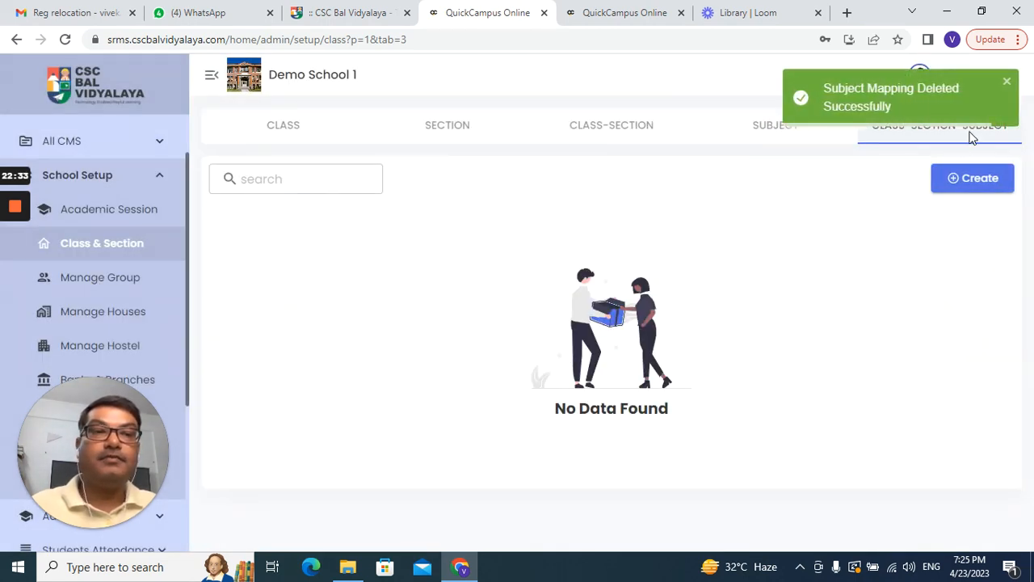
{"action": "left_click", "coordinate": [1006, 81]}
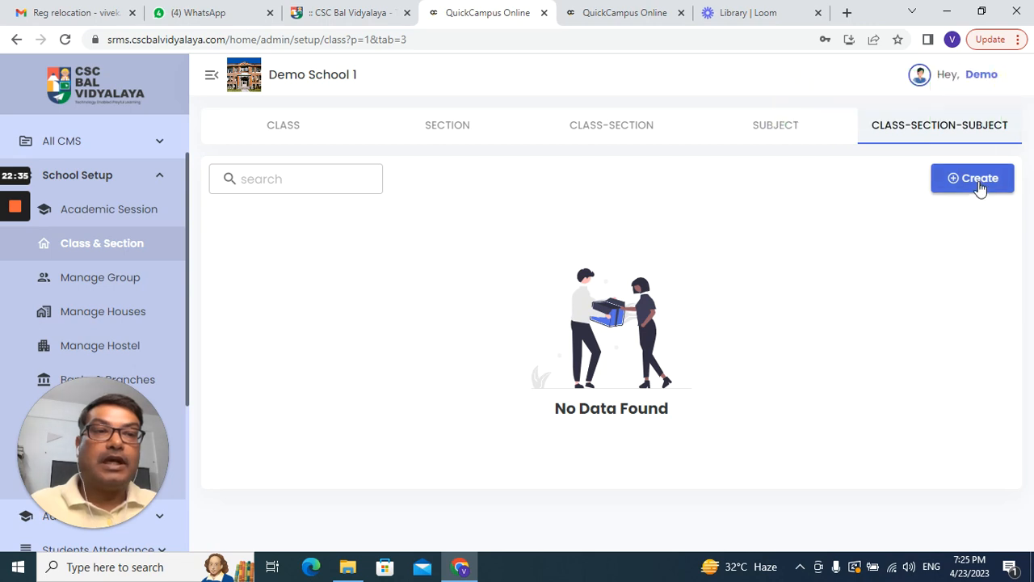
Step: Review the subjects, class-sections, sections and classes lists, then start a new class-section-subject mapping
{"action": "left_click", "coordinate": [781, 131]}
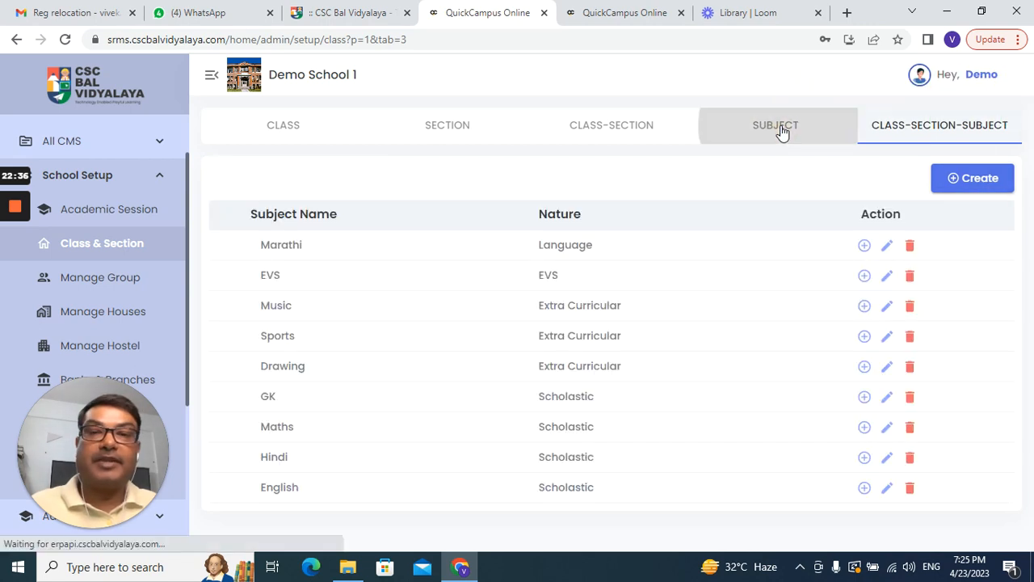
{"action": "left_click", "coordinate": [639, 135]}
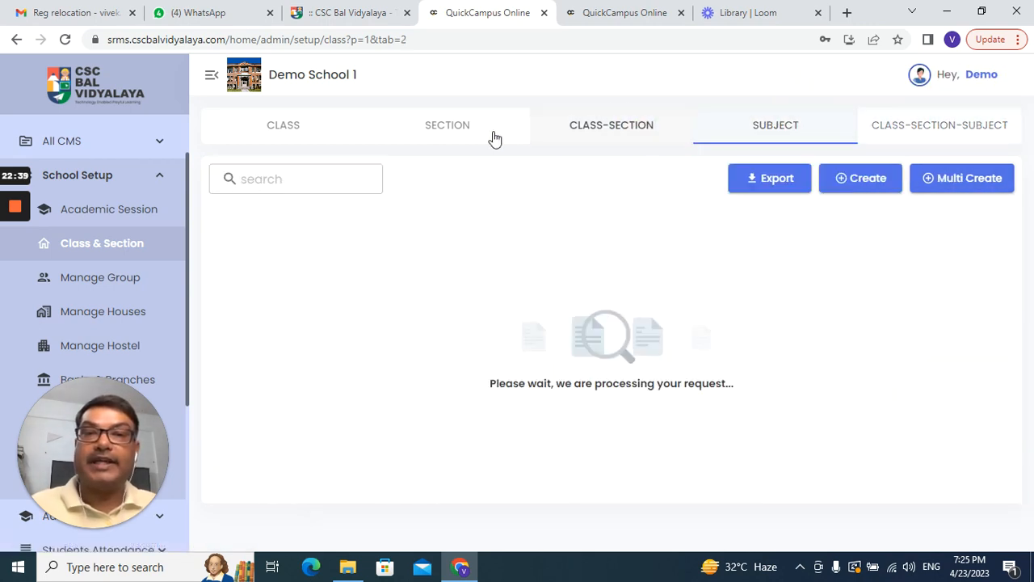
{"action": "left_click", "coordinate": [461, 138]}
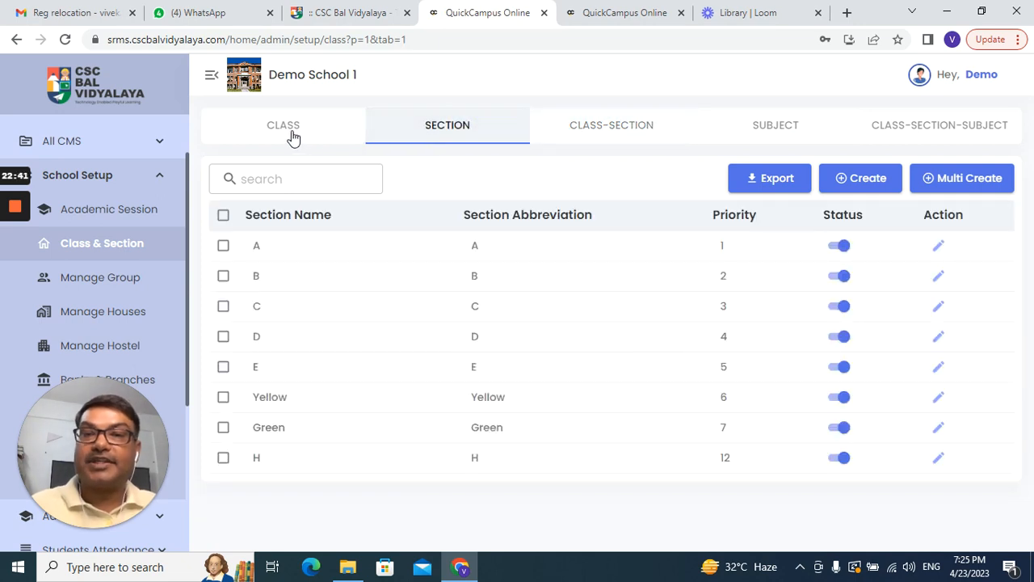
{"action": "left_click", "coordinate": [293, 137]}
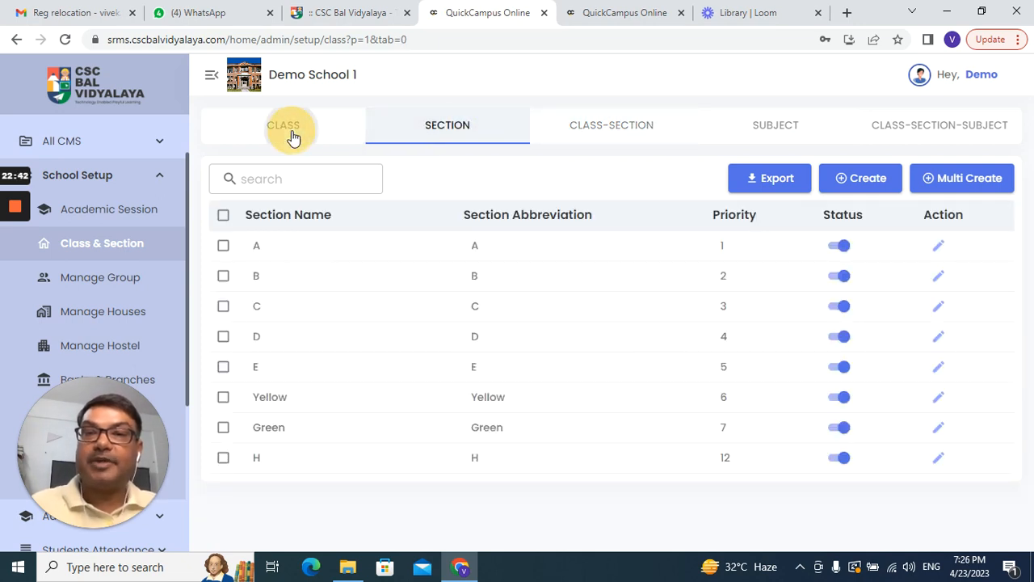
{"action": "left_click", "coordinate": [926, 129]}
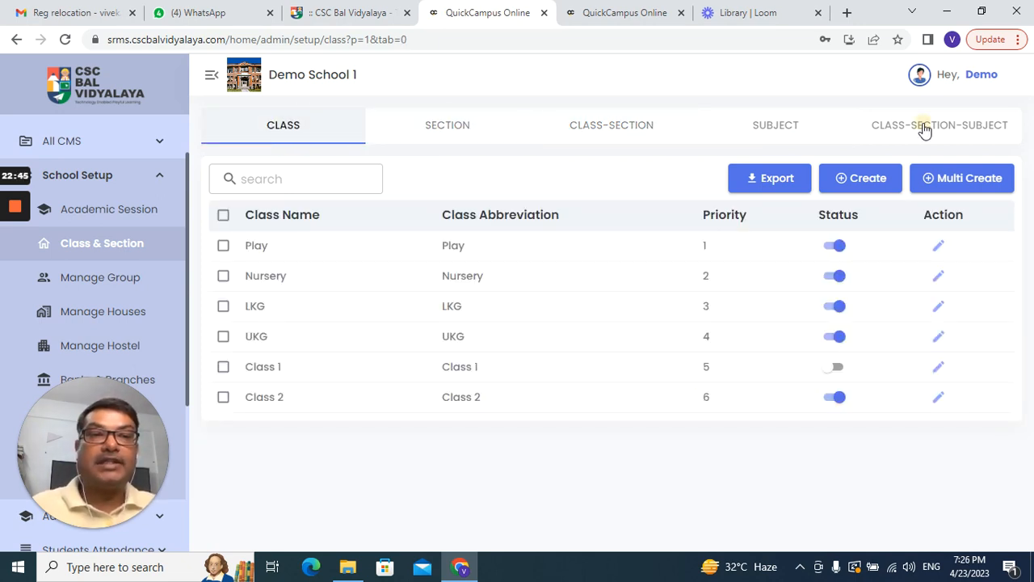
{"action": "left_click", "coordinate": [972, 179]}
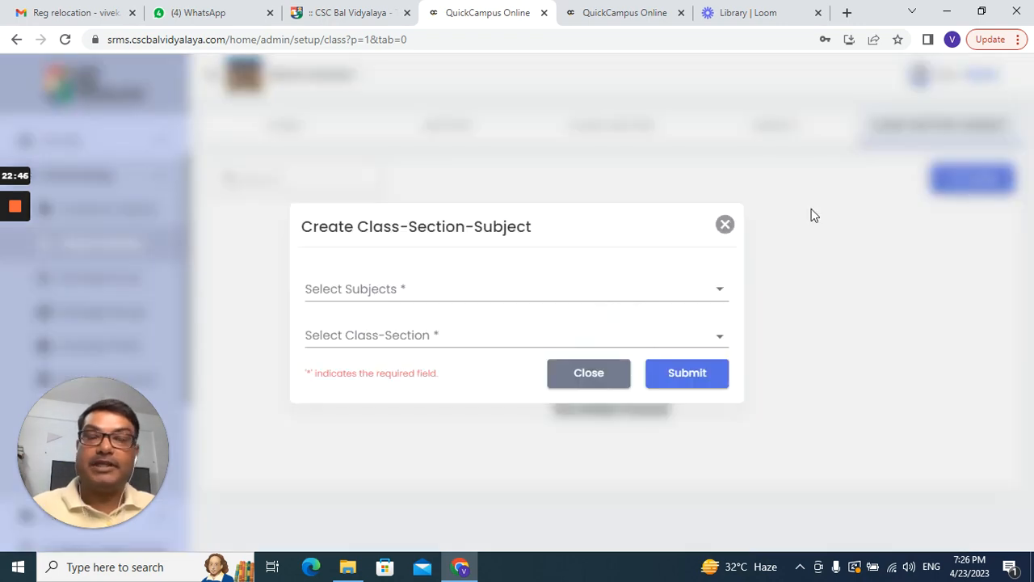
Step: Map all nine subjects to every class-section except Class 1-H and save the mapping
{"action": "left_click", "coordinate": [571, 288]}
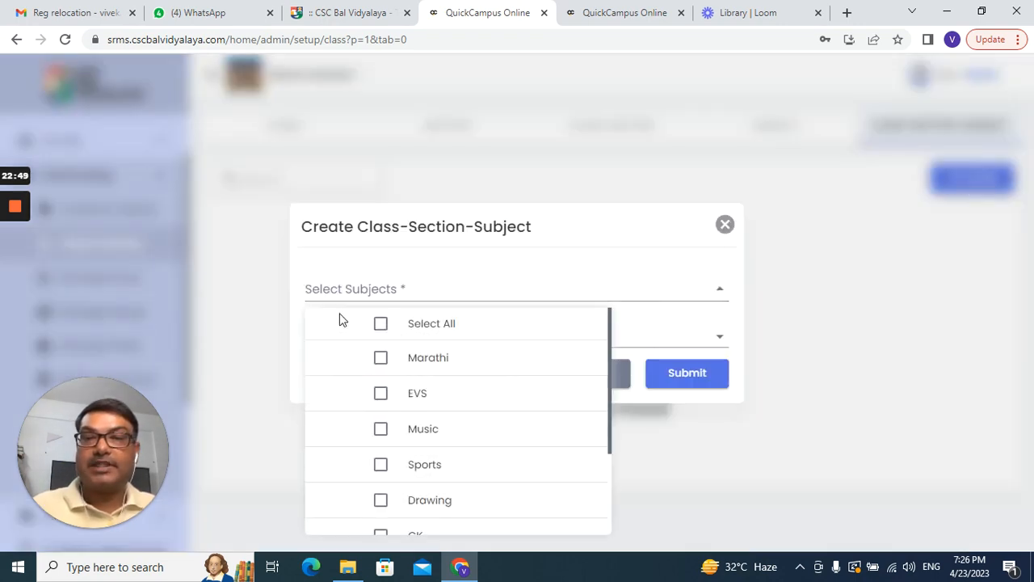
{"action": "left_click", "coordinate": [381, 324]}
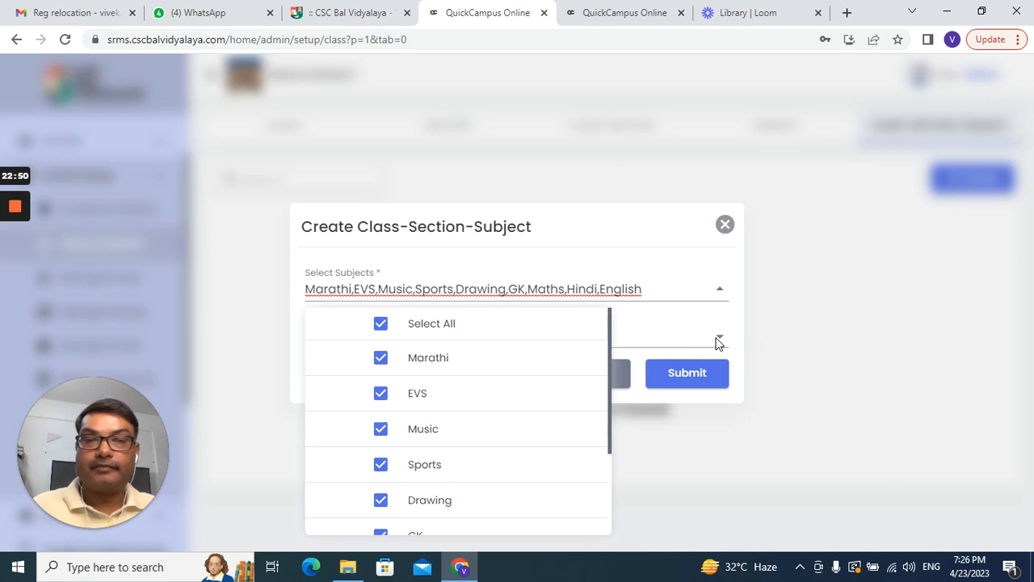
{"action": "left_click", "coordinate": [716, 343]}
{"action": "left_click", "coordinate": [430, 337]}
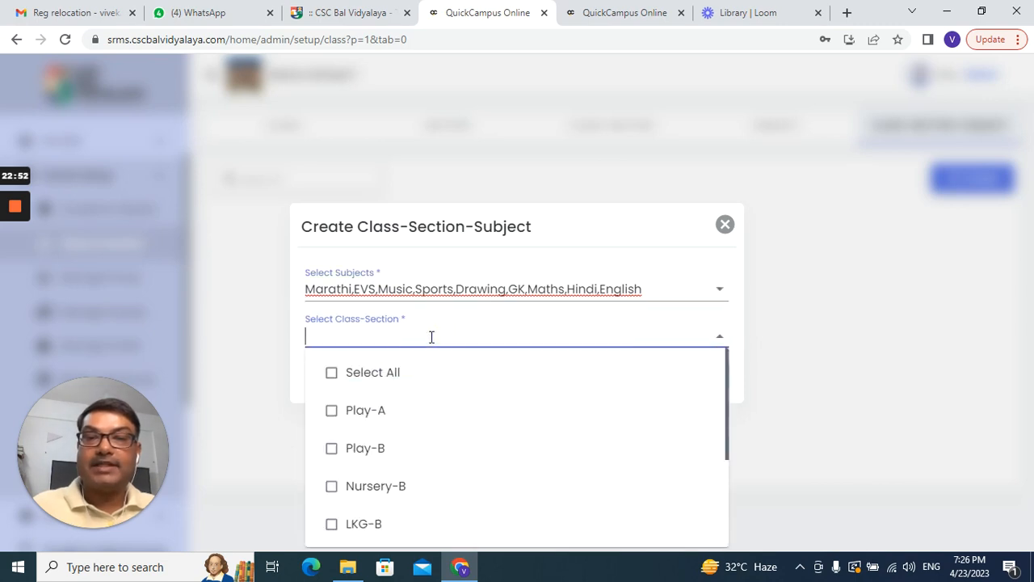
{"action": "left_click", "coordinate": [333, 372]}
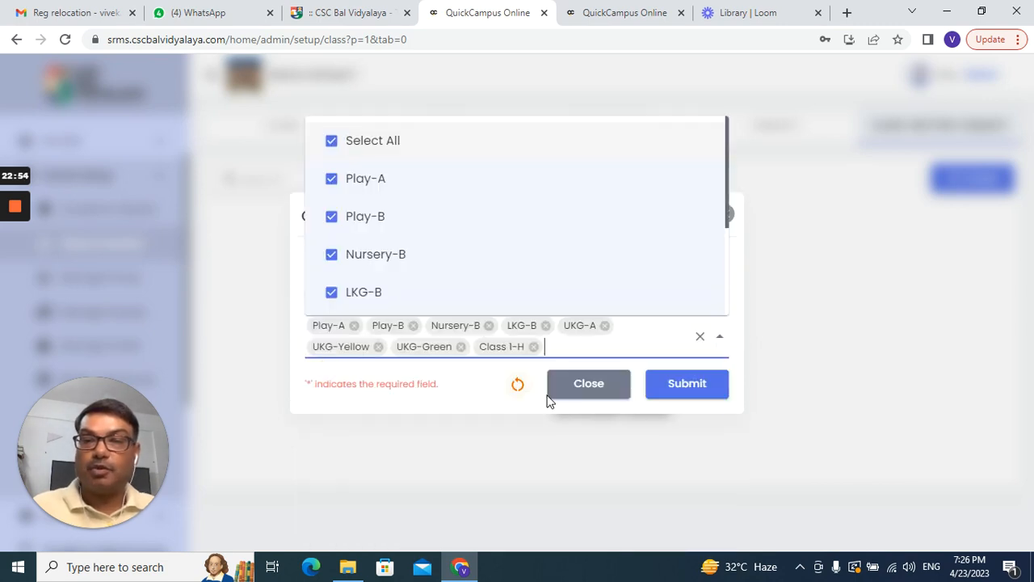
{"action": "left_click", "coordinate": [533, 348]}
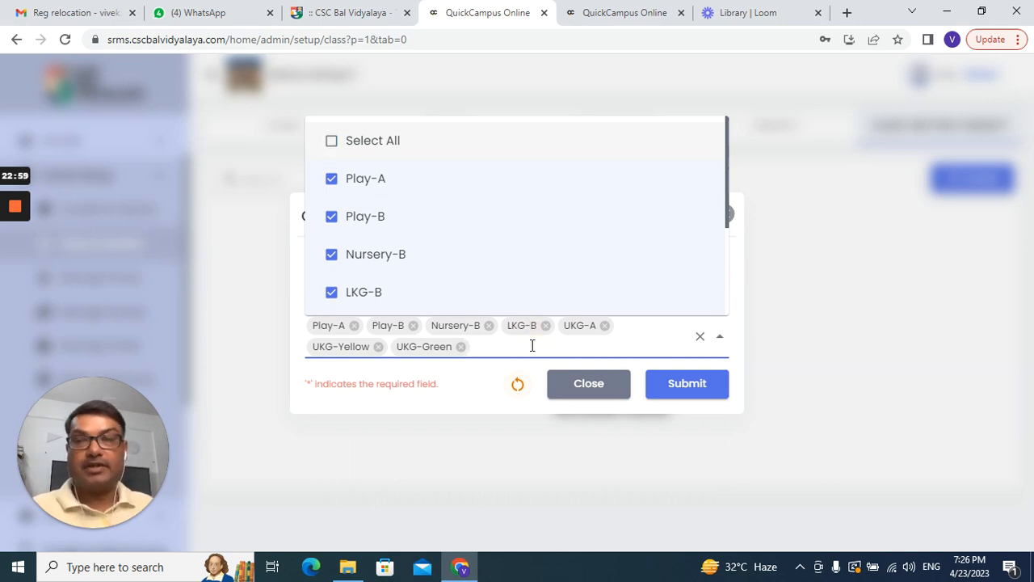
{"action": "left_click", "coordinate": [687, 384]}
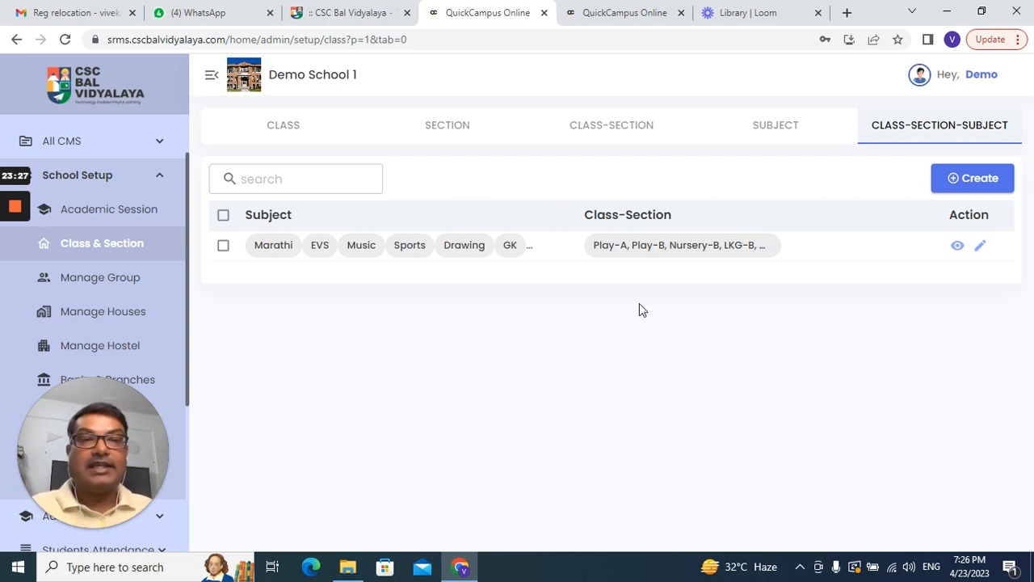
{"action": "left_click", "coordinate": [957, 246]}
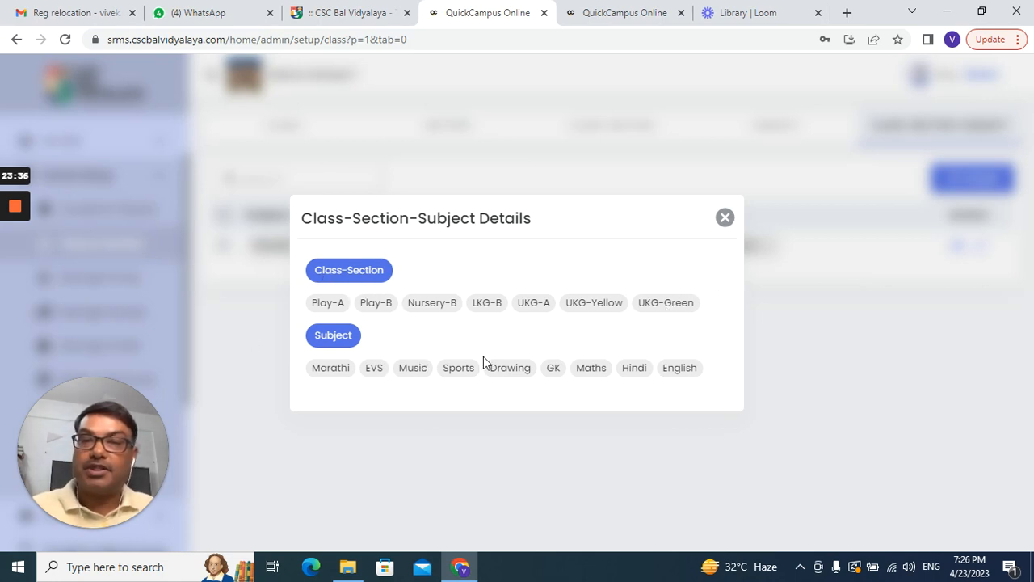
{"action": "left_click", "coordinate": [726, 218]}
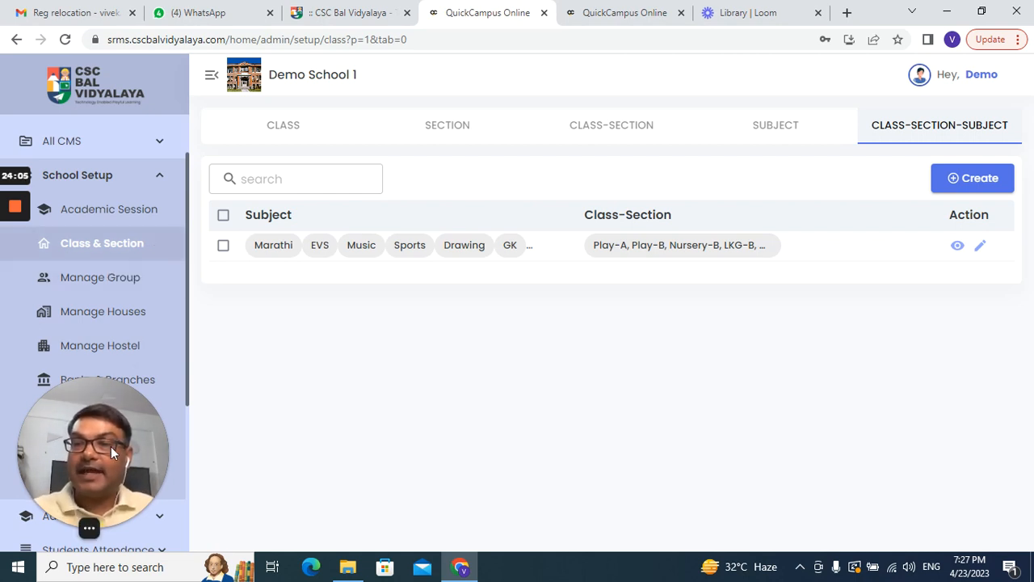
Step: Browse the Manage Group, Houses, Hostel, Banks & Branches, Transportation and Leave Remarks pages
{"action": "left_click_drag", "start_coordinate": [111, 446], "coordinate": [660, 459]}
{"action": "left_click", "coordinate": [127, 279]}
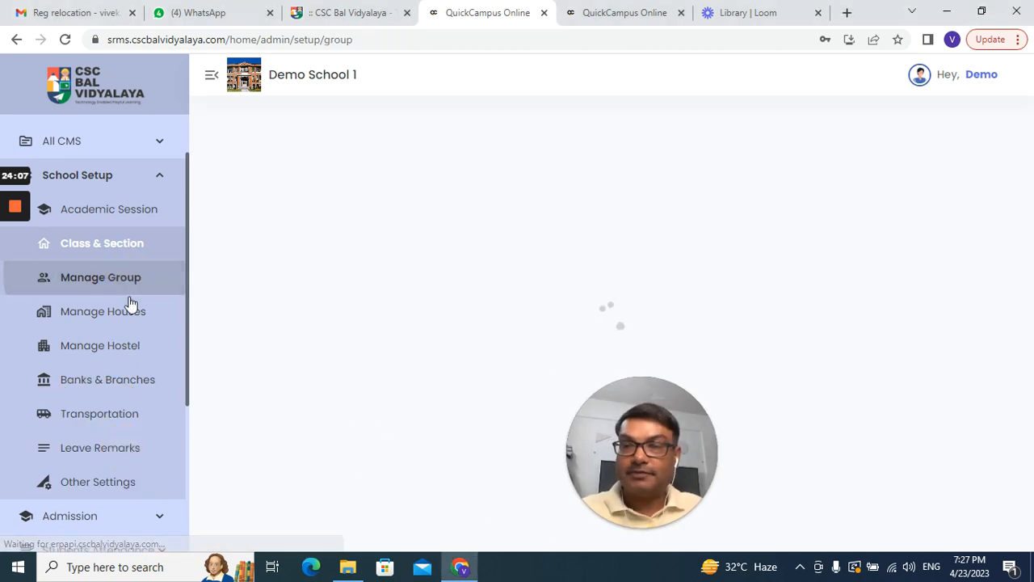
{"action": "left_click", "coordinate": [133, 316]}
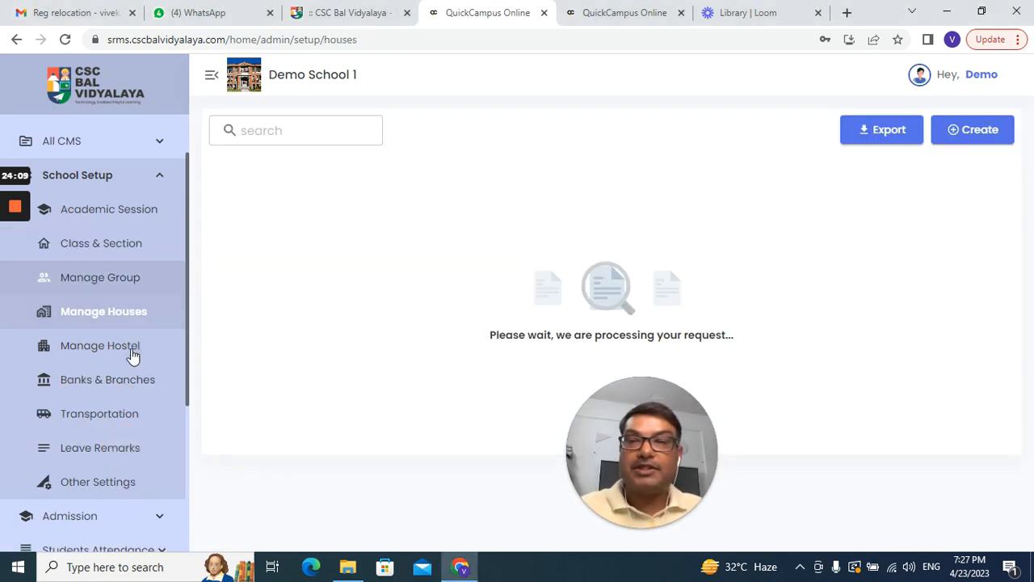
{"action": "left_click", "coordinate": [132, 354]}
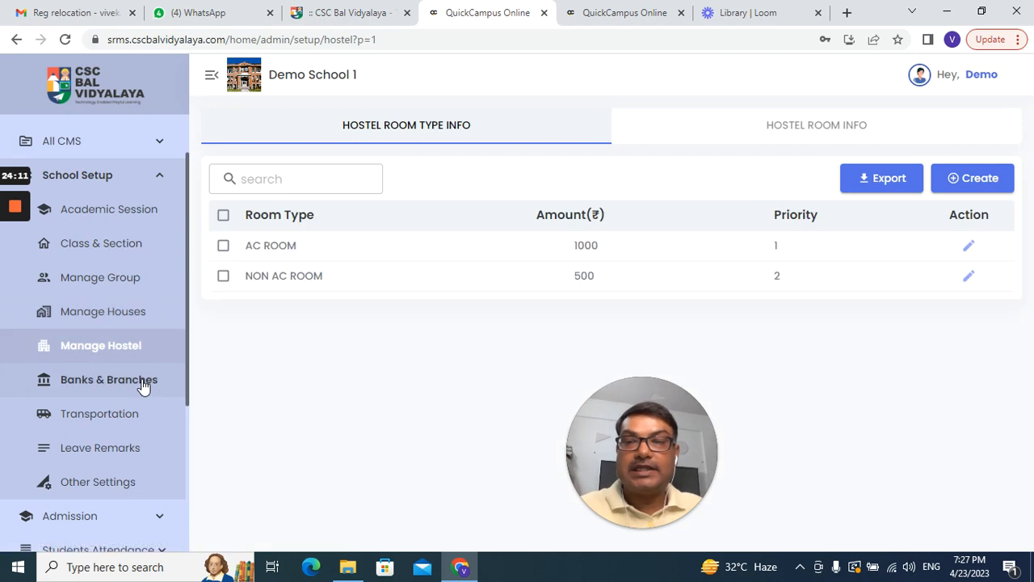
{"action": "left_click", "coordinate": [140, 380]}
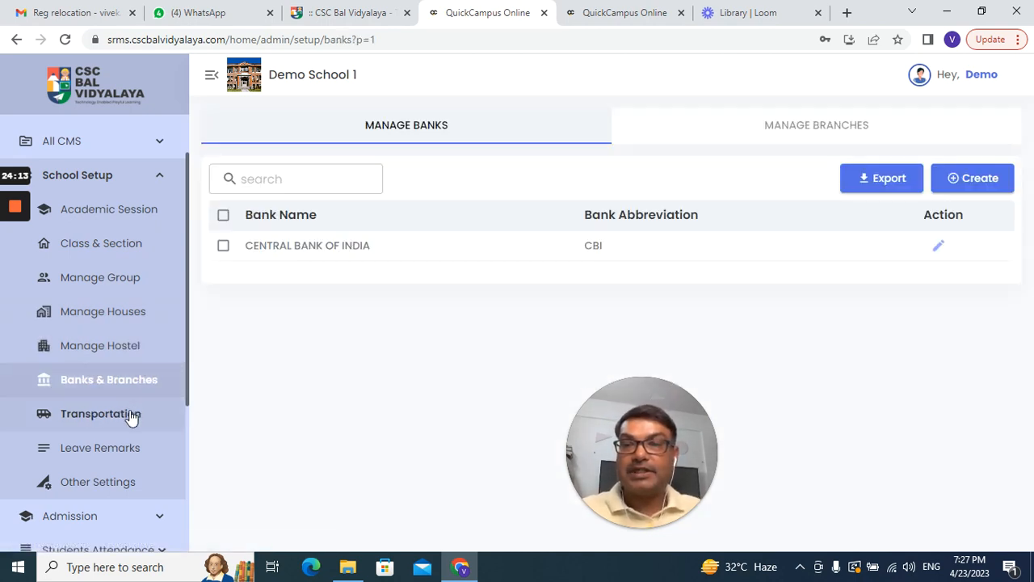
{"action": "left_click", "coordinate": [132, 415]}
{"action": "left_click", "coordinate": [124, 453]}
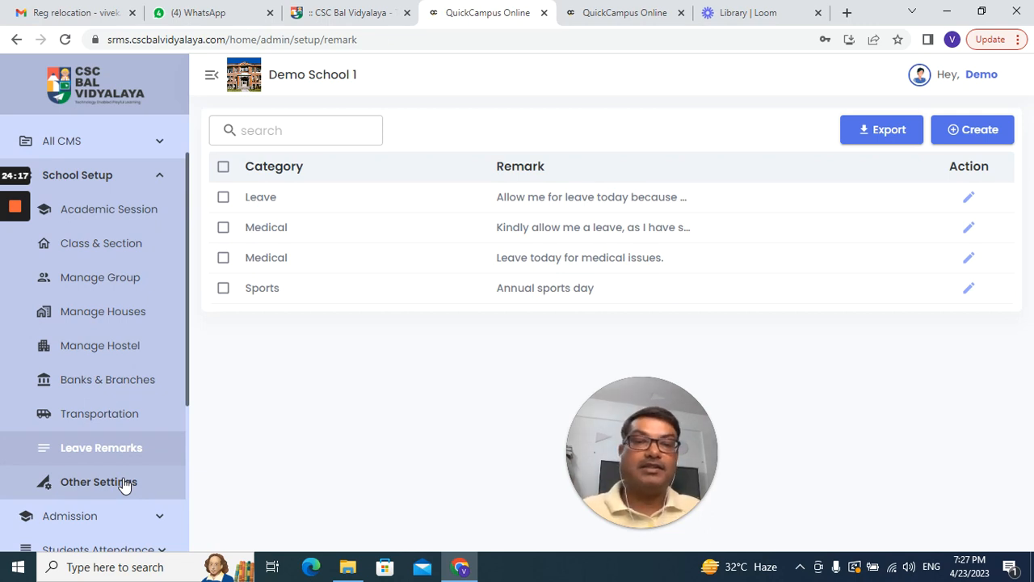
Step: Check the Academic Session page, then return to the Class & Section class list
{"action": "scroll", "coordinate": [166, 249], "scroll_direction": "up", "scroll_amount": 1}
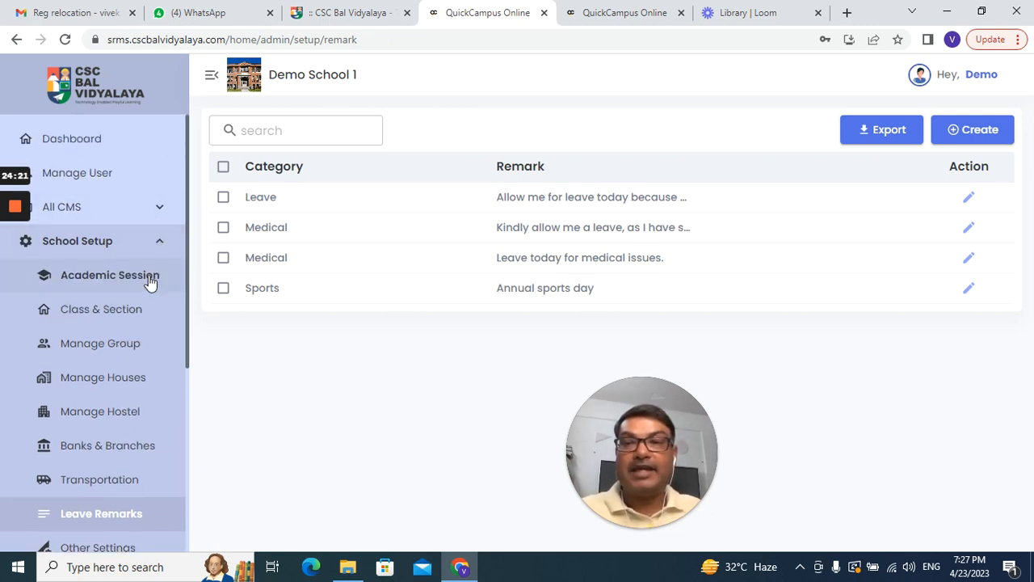
{"action": "left_click", "coordinate": [150, 281]}
{"action": "left_click", "coordinate": [136, 315]}
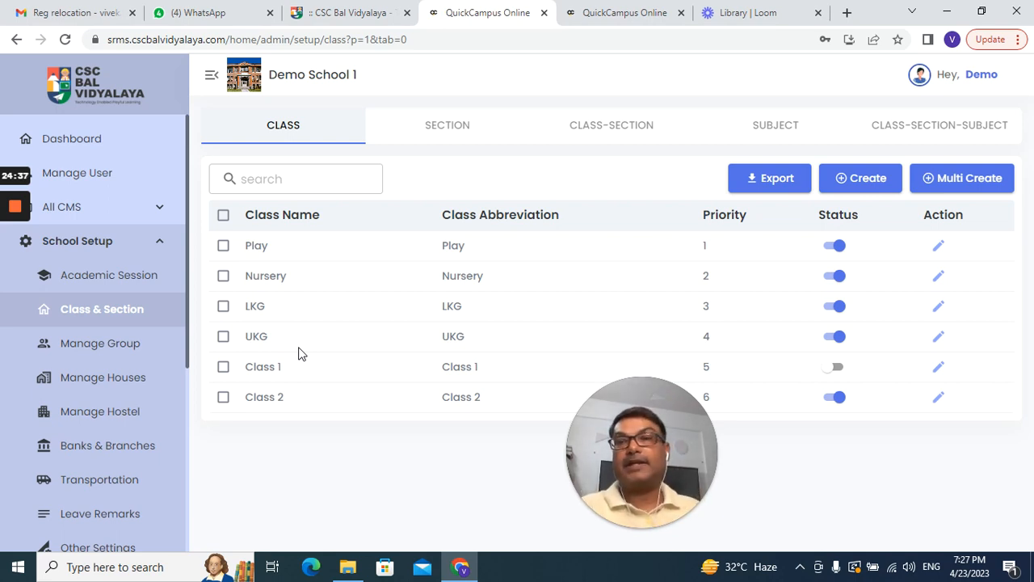
{"action": "mouse_move", "coordinate": [16, 211]}
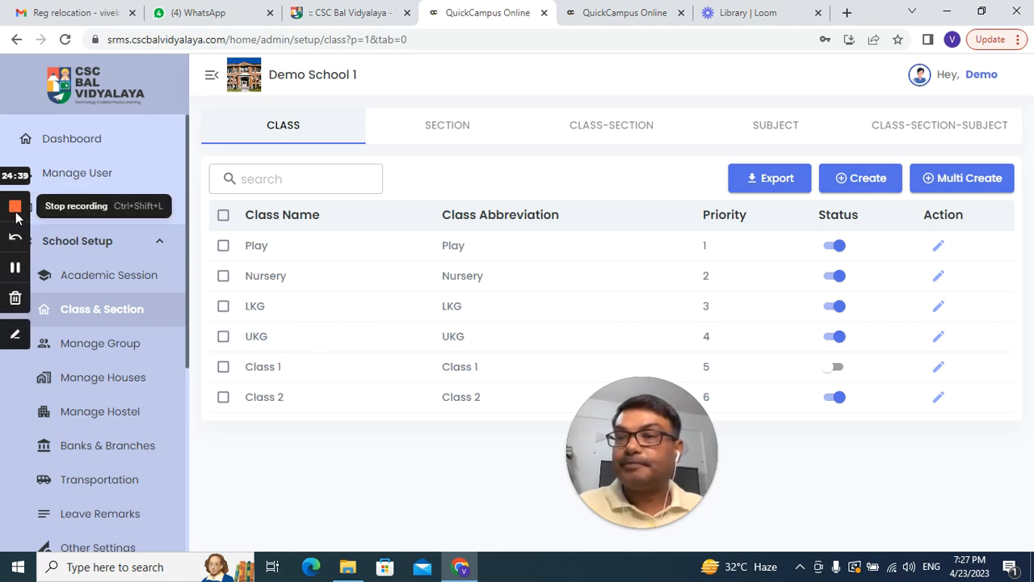